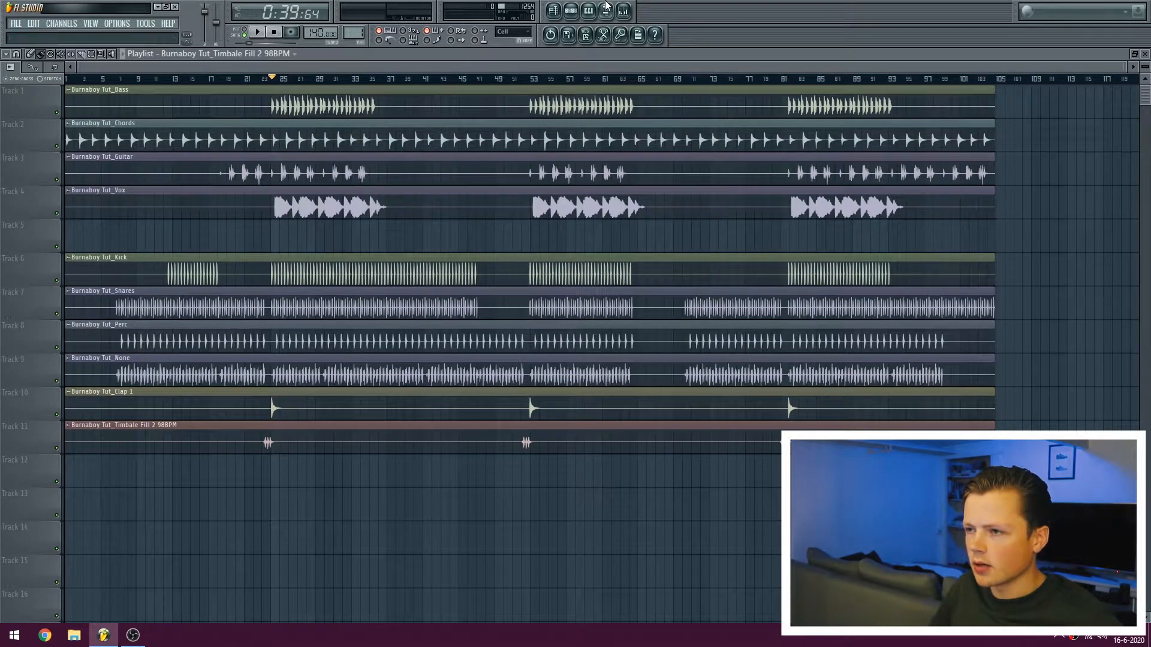
- Select bars 25 to 37 across the playlist as the loop region and set the snap to 1/4 beat
scroll(281, 85, "up", 2)
scroll(282, 85, "up", 2)
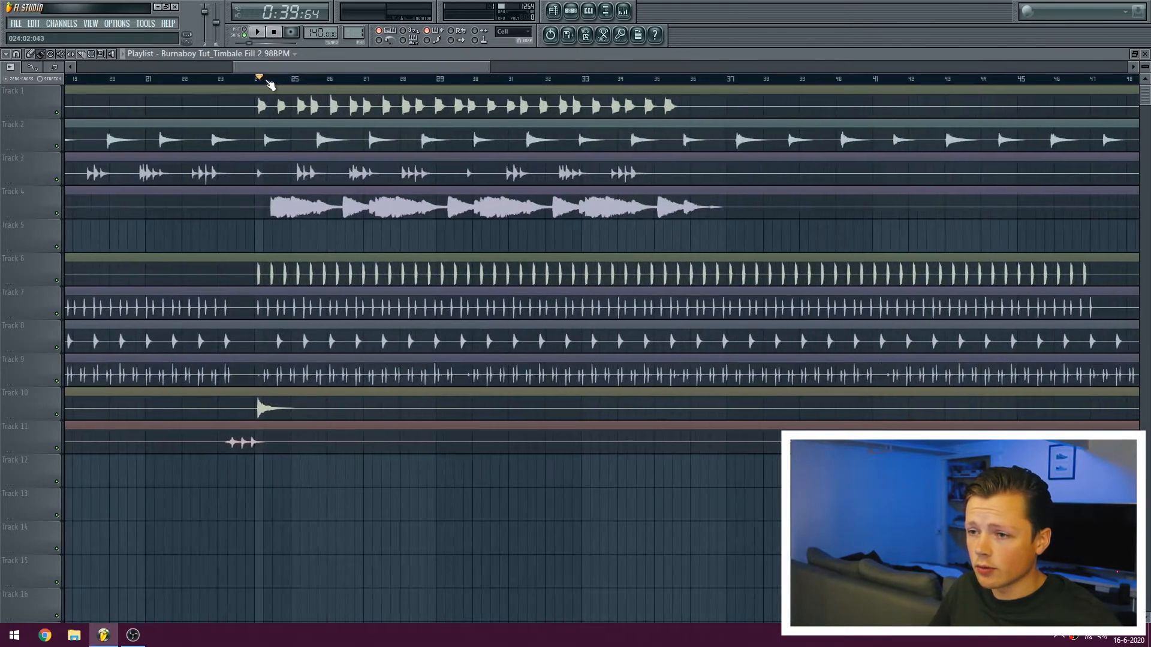
left_click_drag(291, 81, 730, 101)
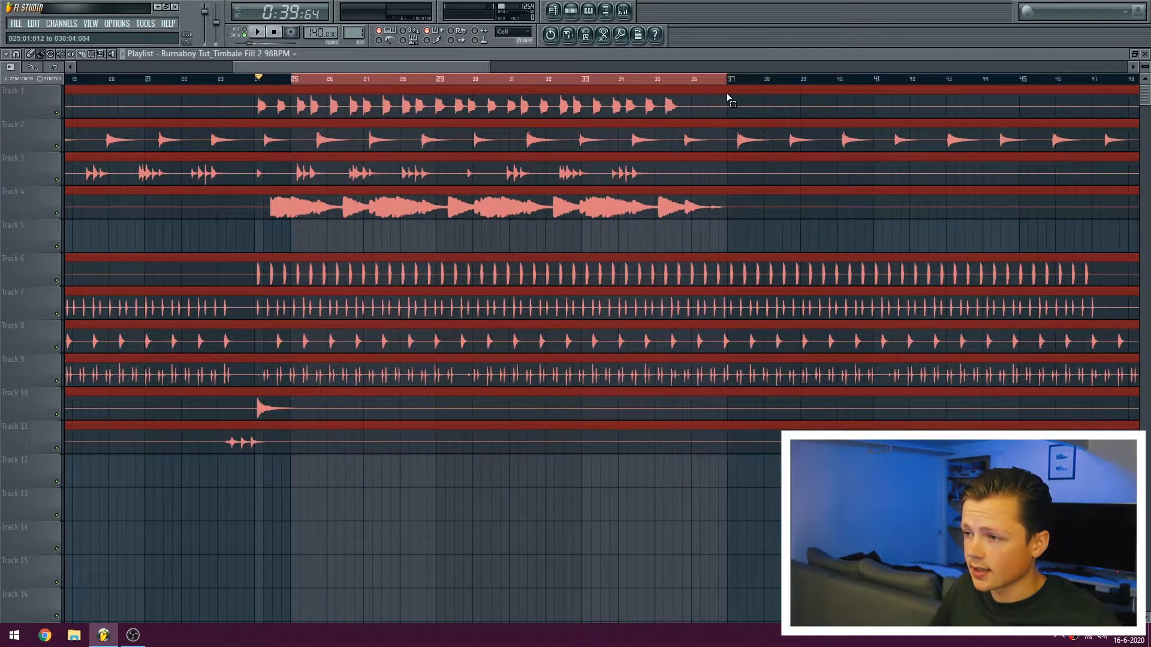
left_click(18, 55)
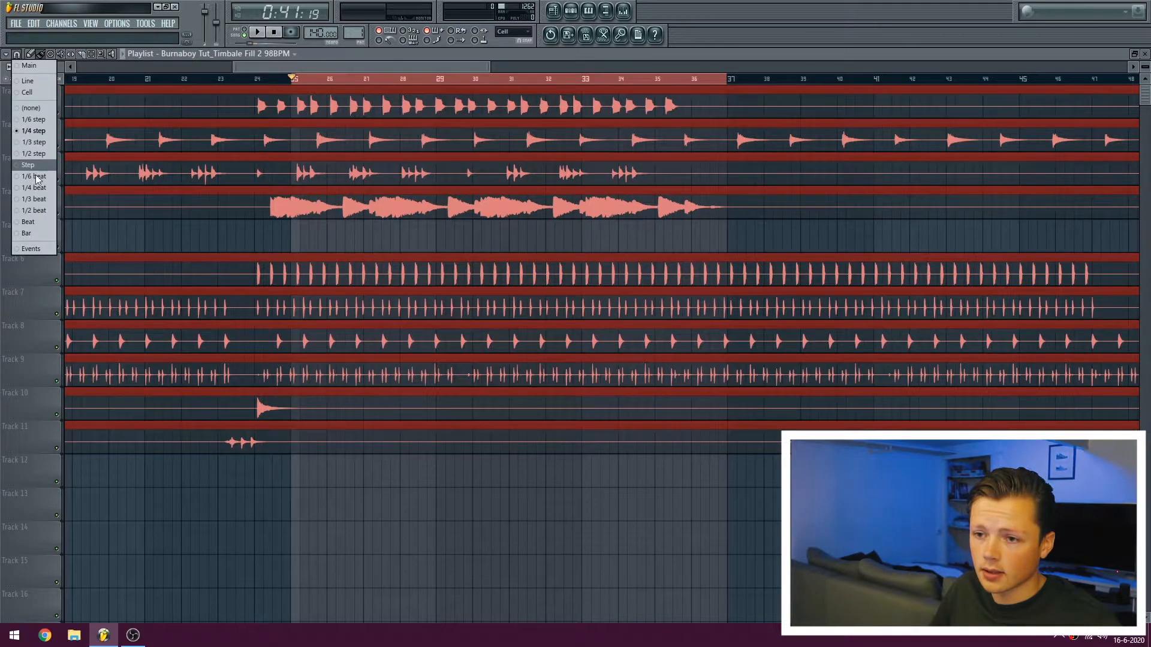
left_click(36, 188)
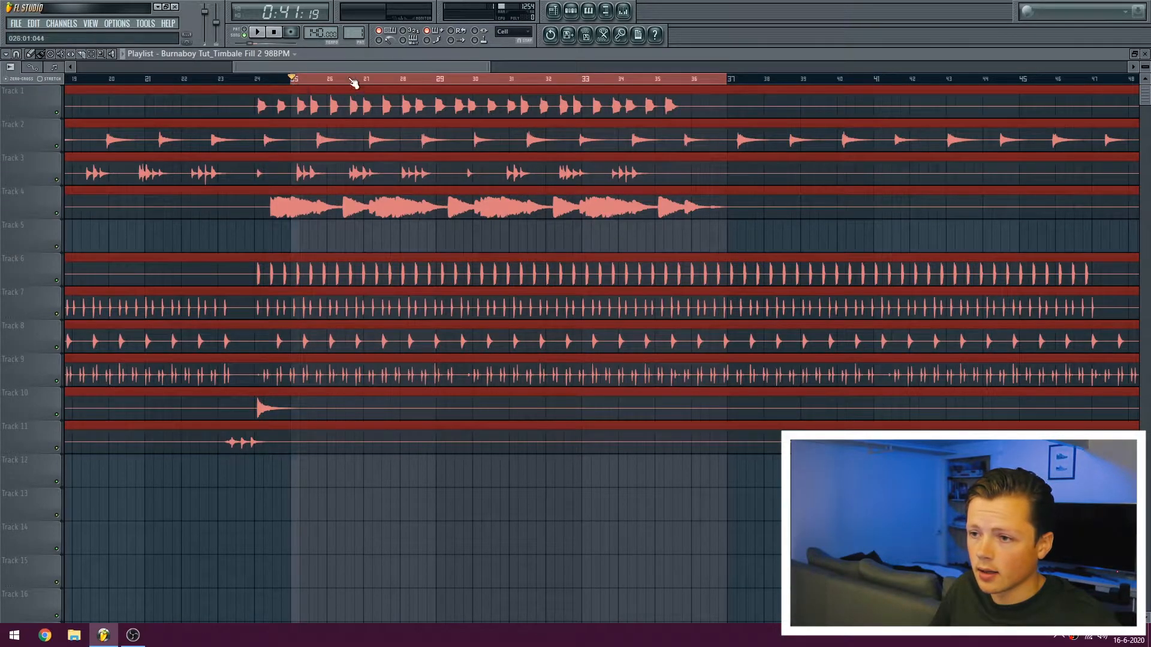
- Solo the Kick track and lower the Kick volume in the mixer to about -8.2 dB while auditioning the loop
scroll(722, 86, "down", 5)
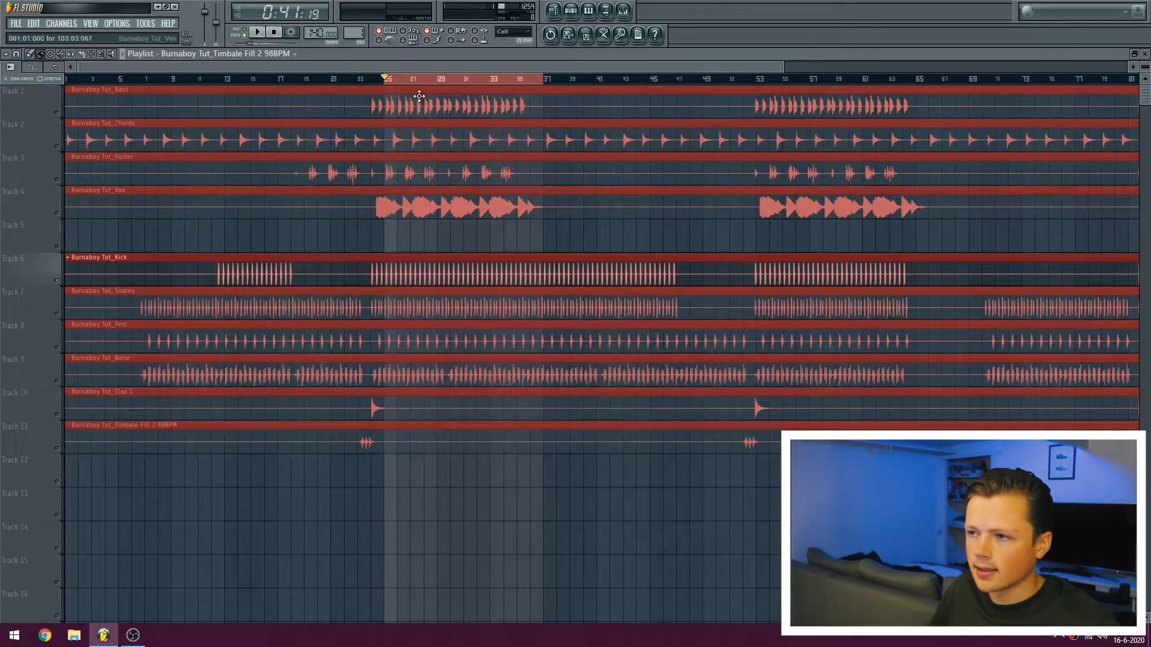
left_click(623, 11)
left_click(276, 33)
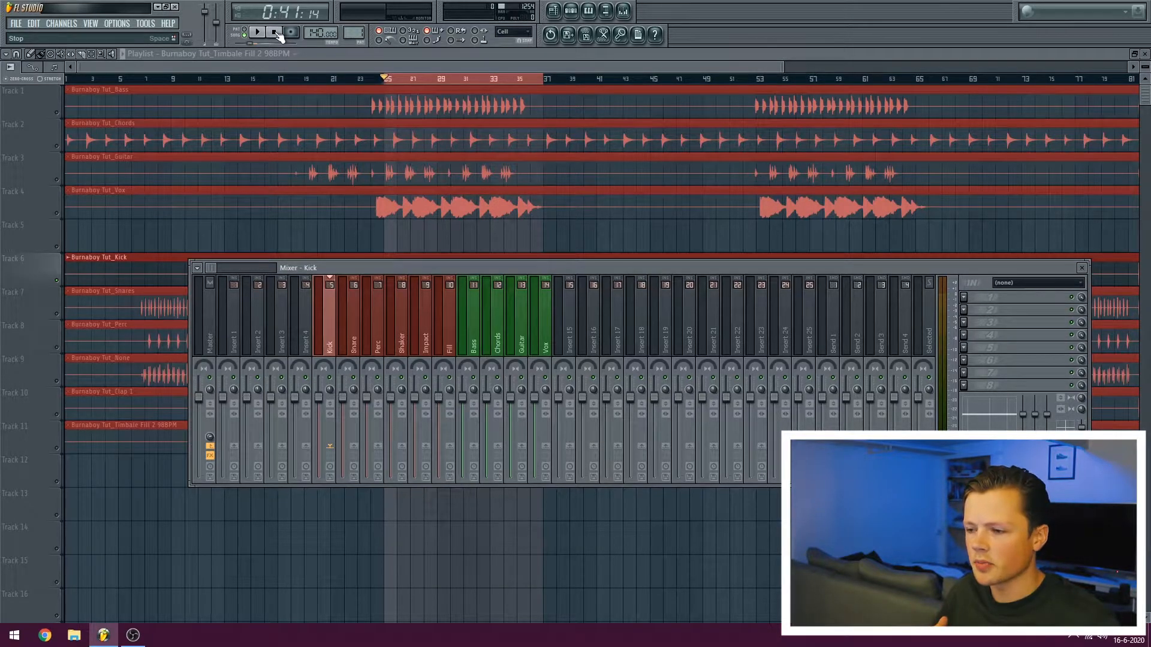
key("space")
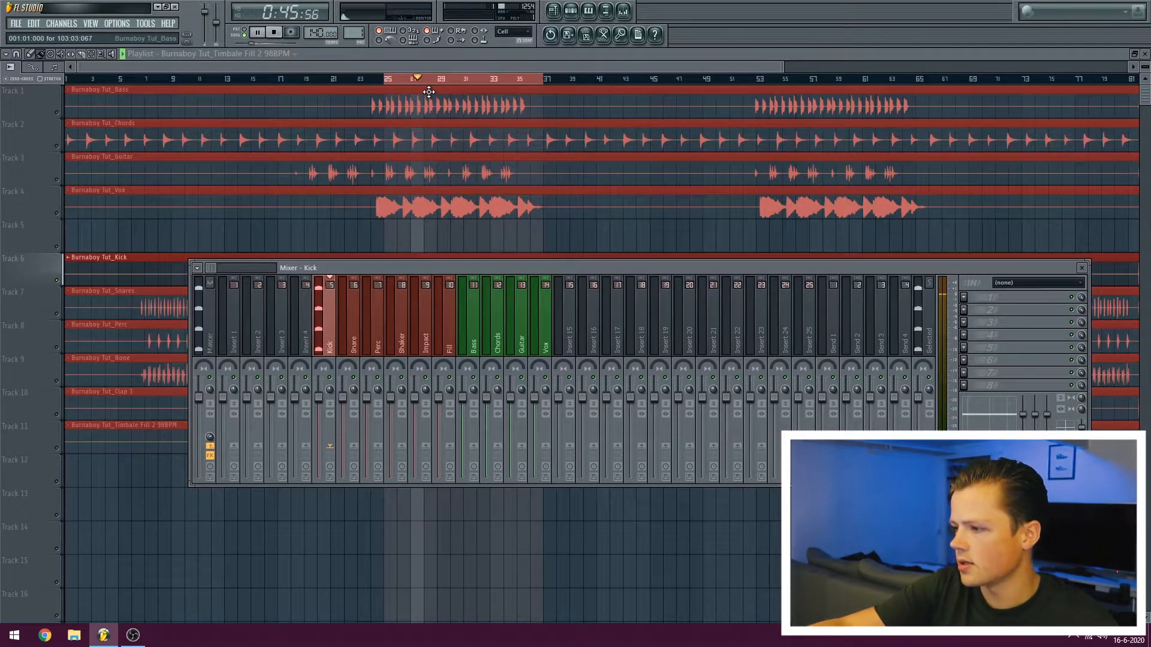
key("space")
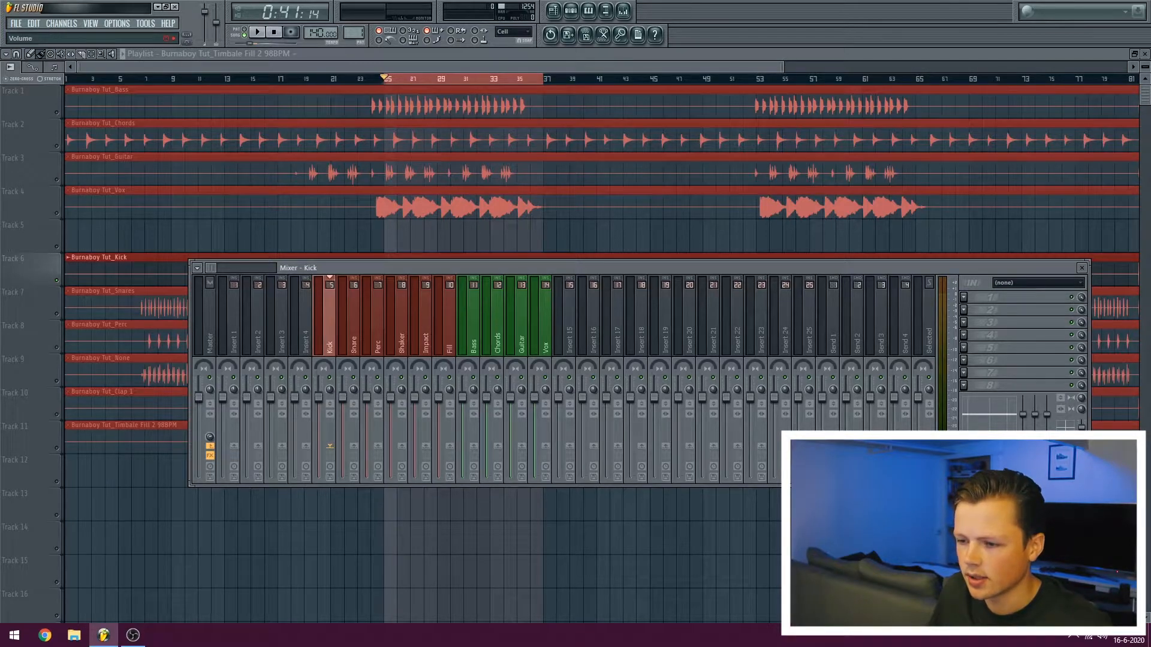
left_click_drag(318, 398, 319, 427)
key("space")
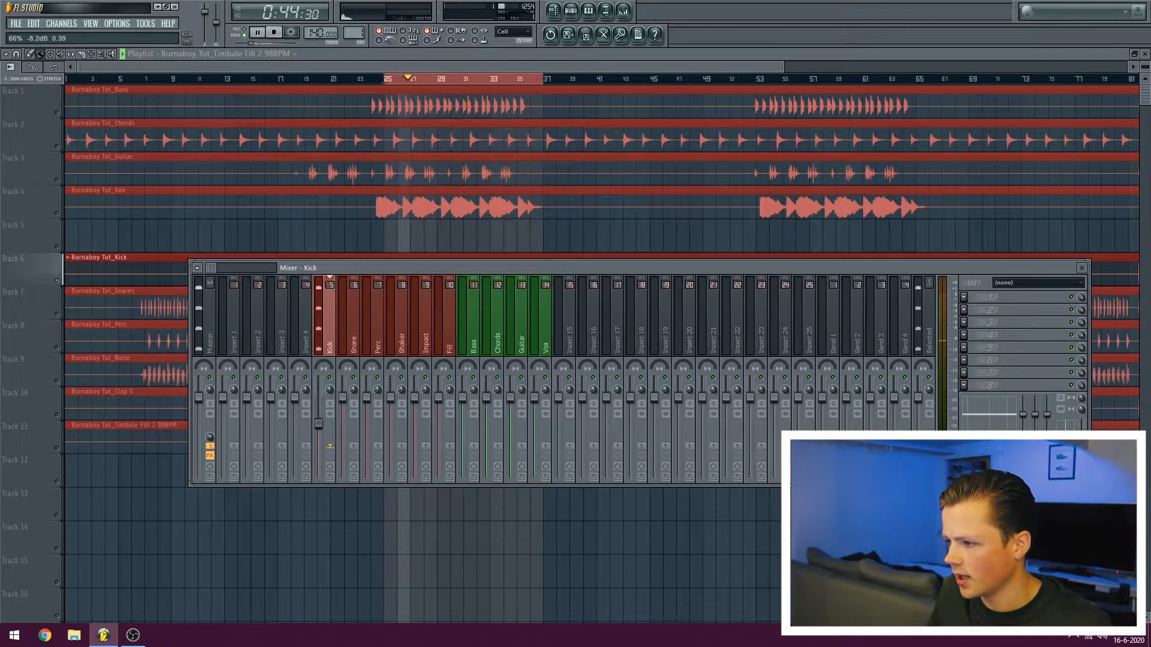
key("space")
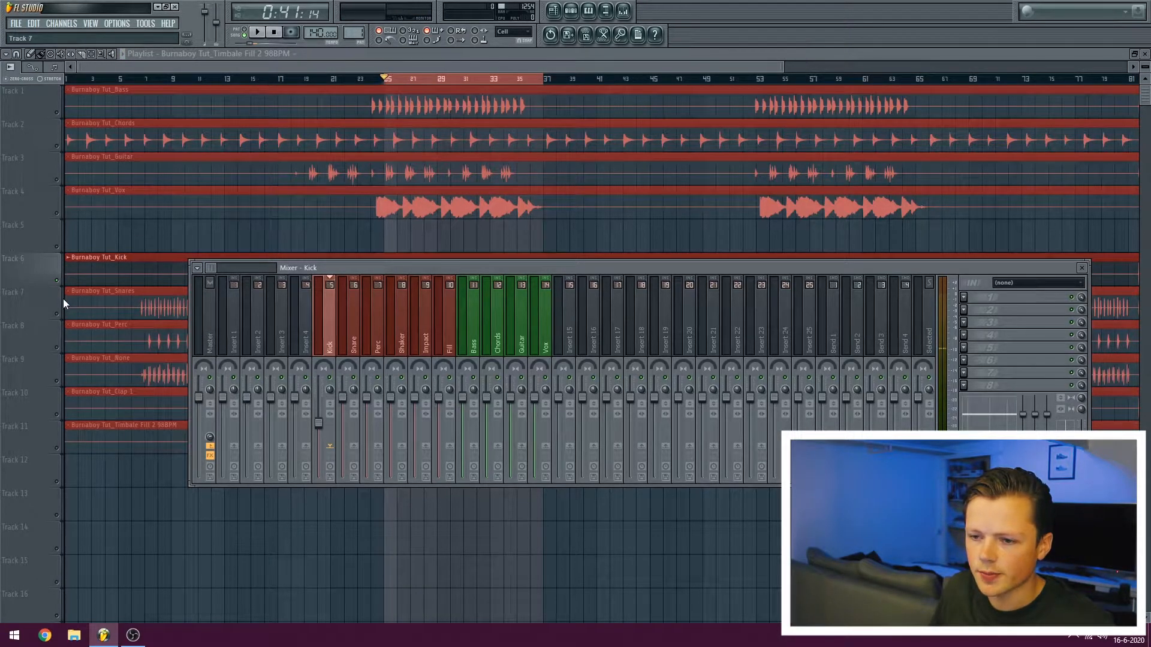
- Unmute the Snares track and lower the Snare volume in the mixer to about -8.3 dB against the playing kick
key("F9")
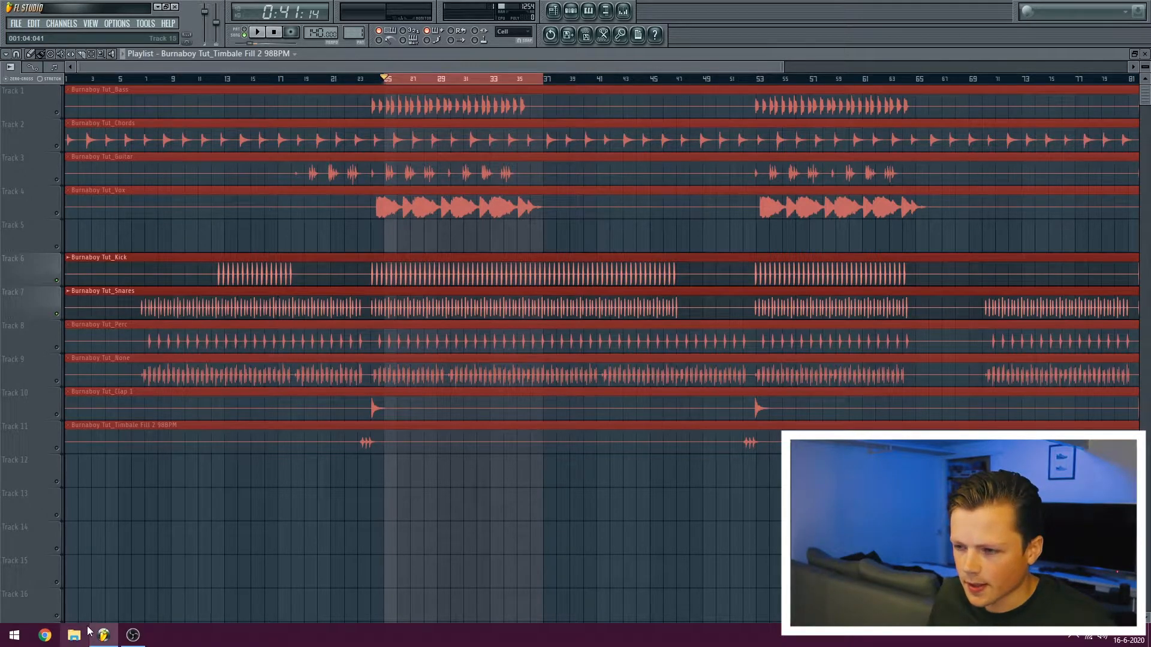
left_click(624, 10)
key("space")
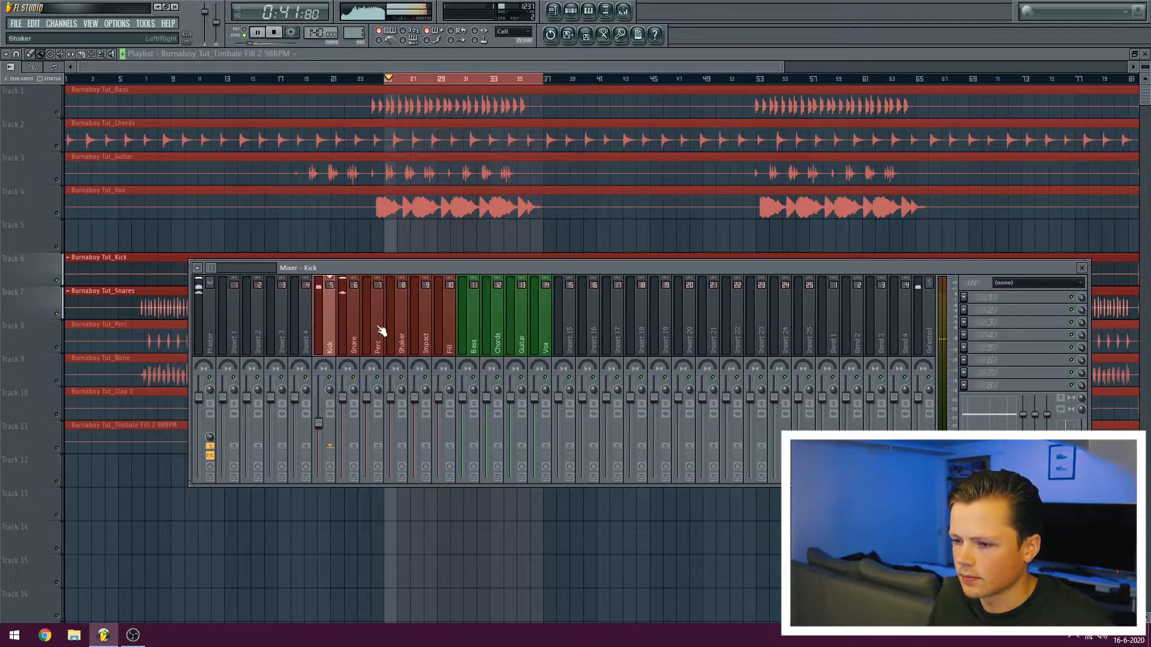
left_click(351, 336)
left_click_drag(343, 407, 342, 423)
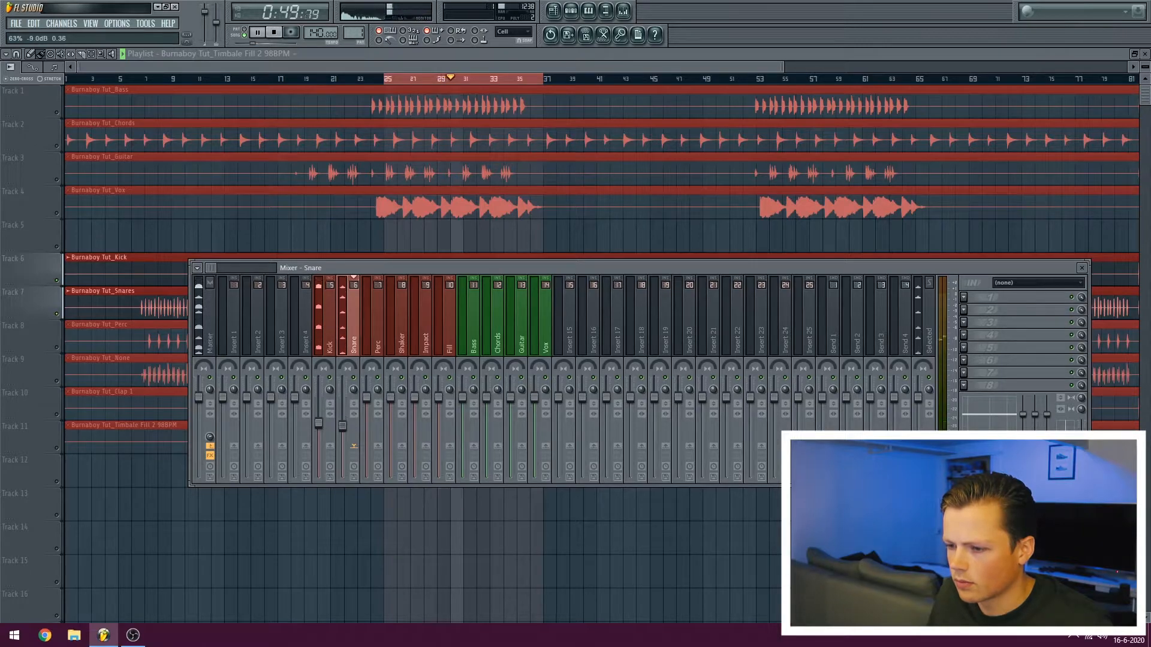
left_click_drag(343, 423, 343, 425)
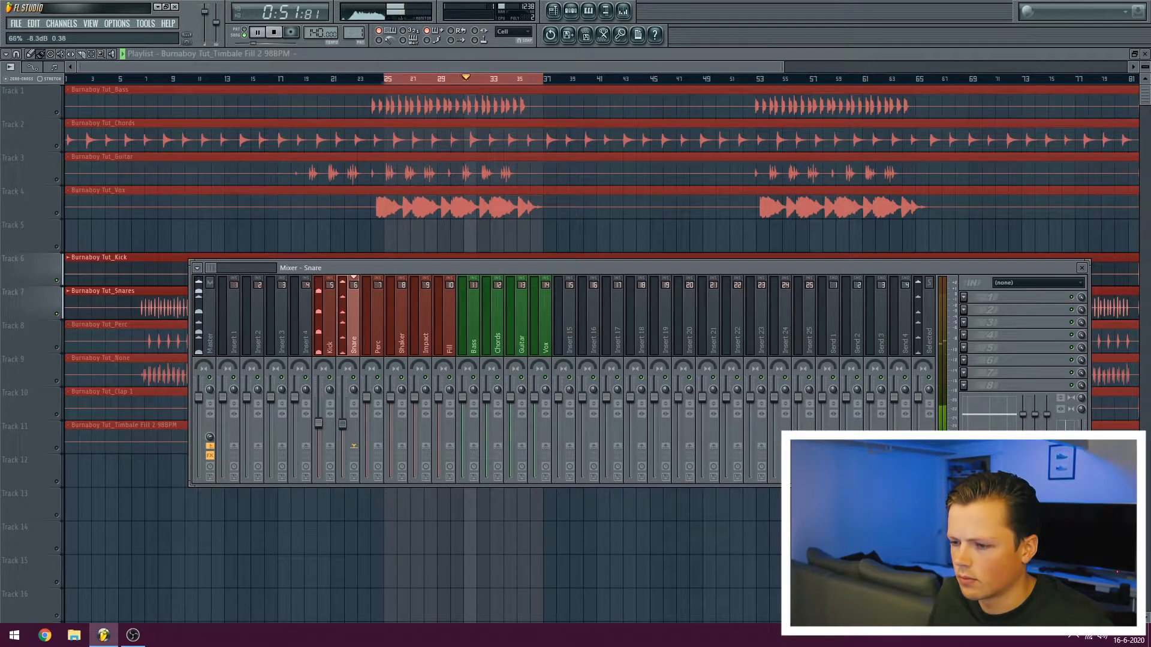
key("space")
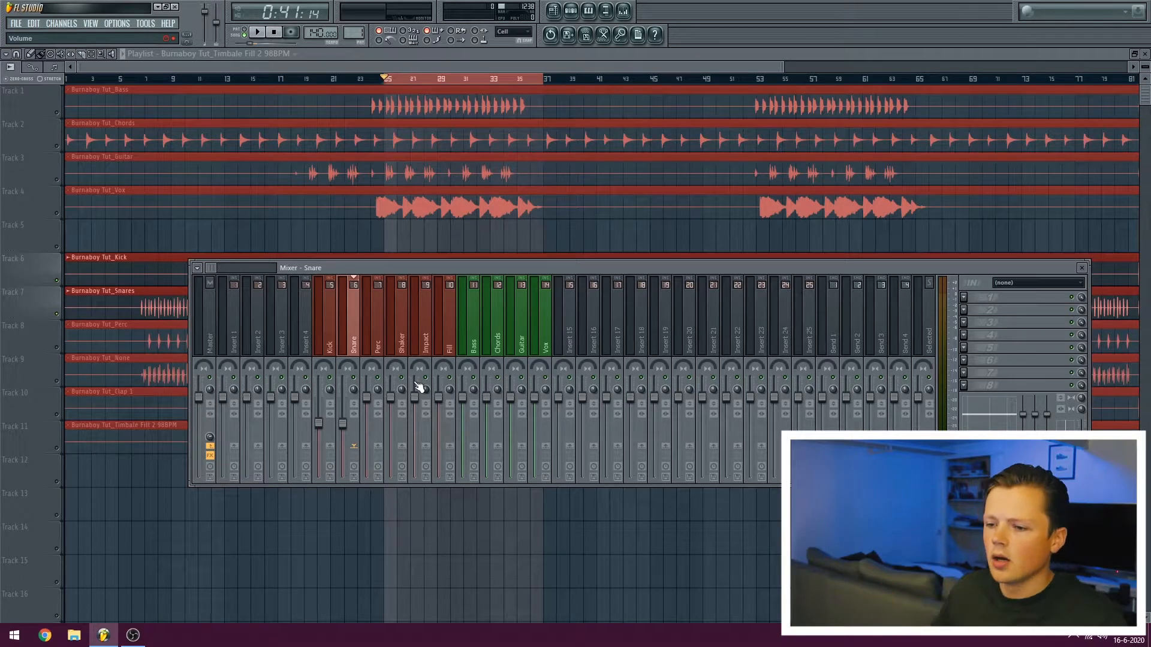
- Pull the Snare fader all the way down and bring it back up to about -9.5 dB during playback
left_click_drag(343, 424, 343, 476)
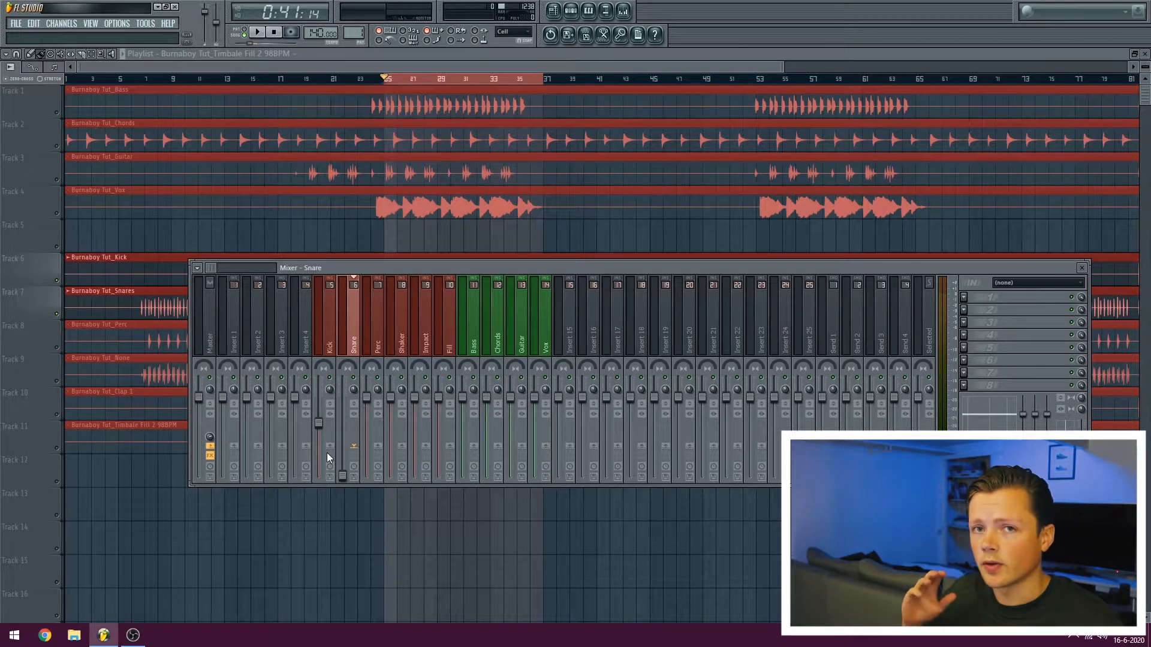
key("space")
left_click_drag(342, 476, 343, 427)
key("space")
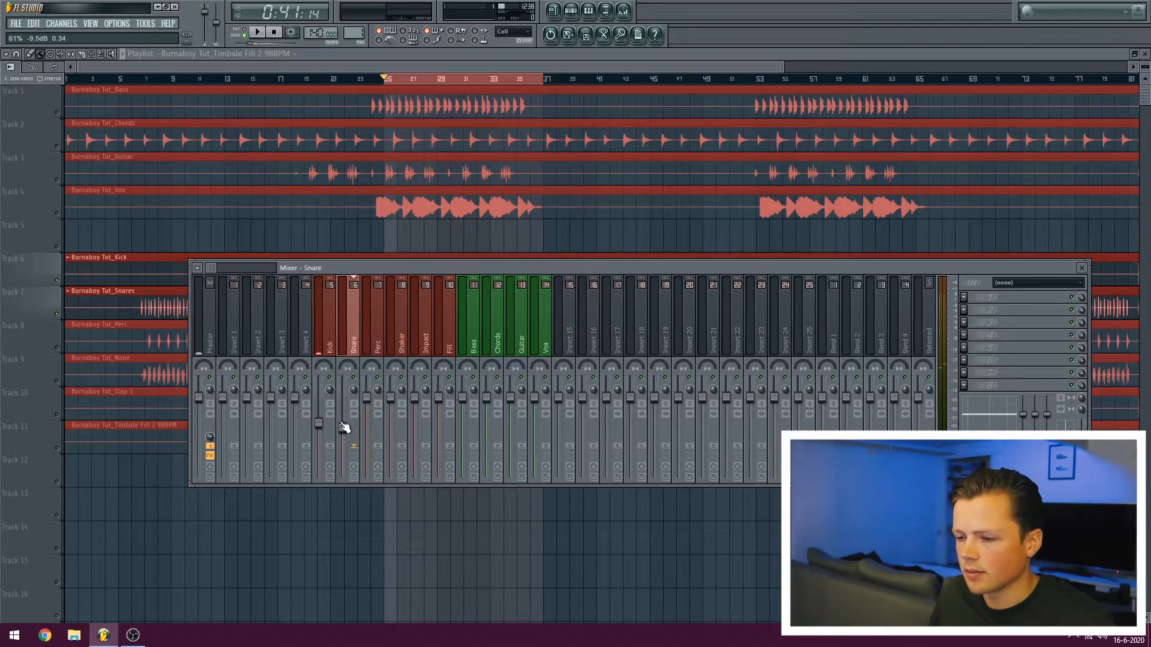
- Clear the clip selection, unmute the Perc track and lower its mixer volume to slightly below the Snare fader during playback
right_click(291, 511)
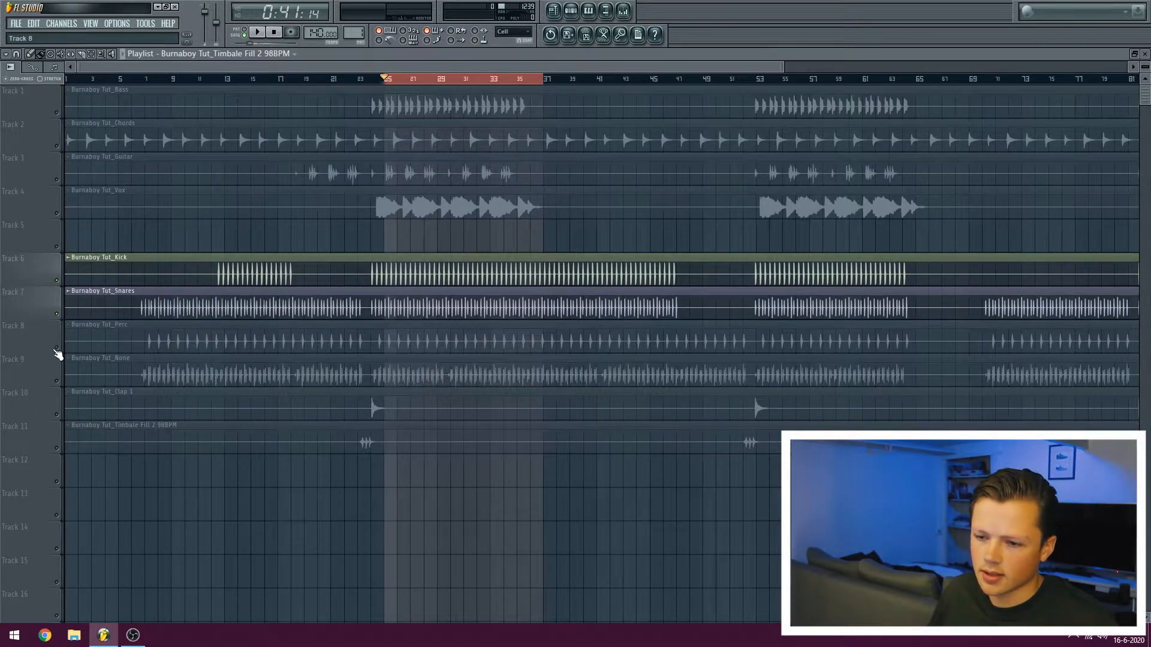
left_click(57, 348)
key("space")
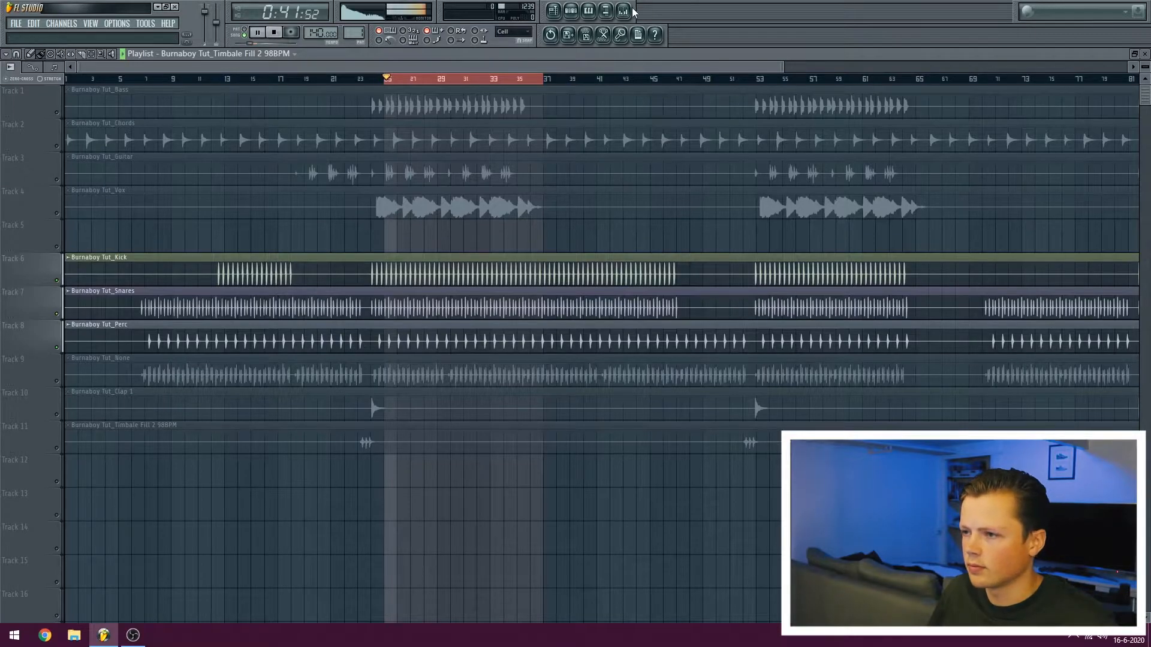
left_click(624, 12)
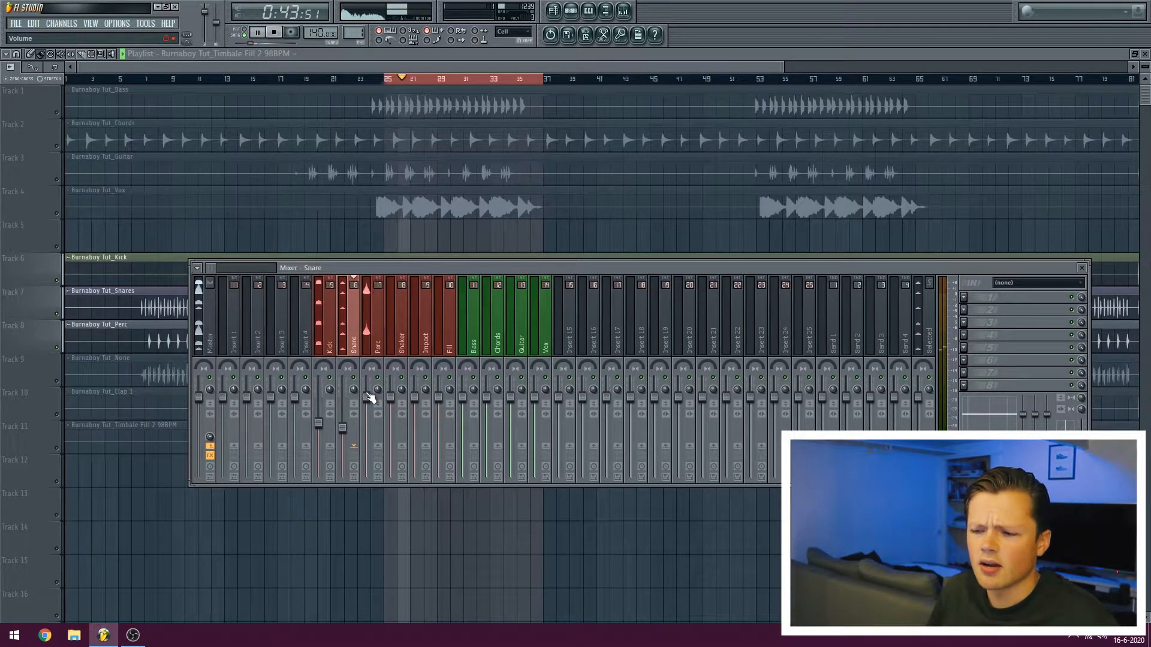
left_click_drag(366, 397, 366, 435)
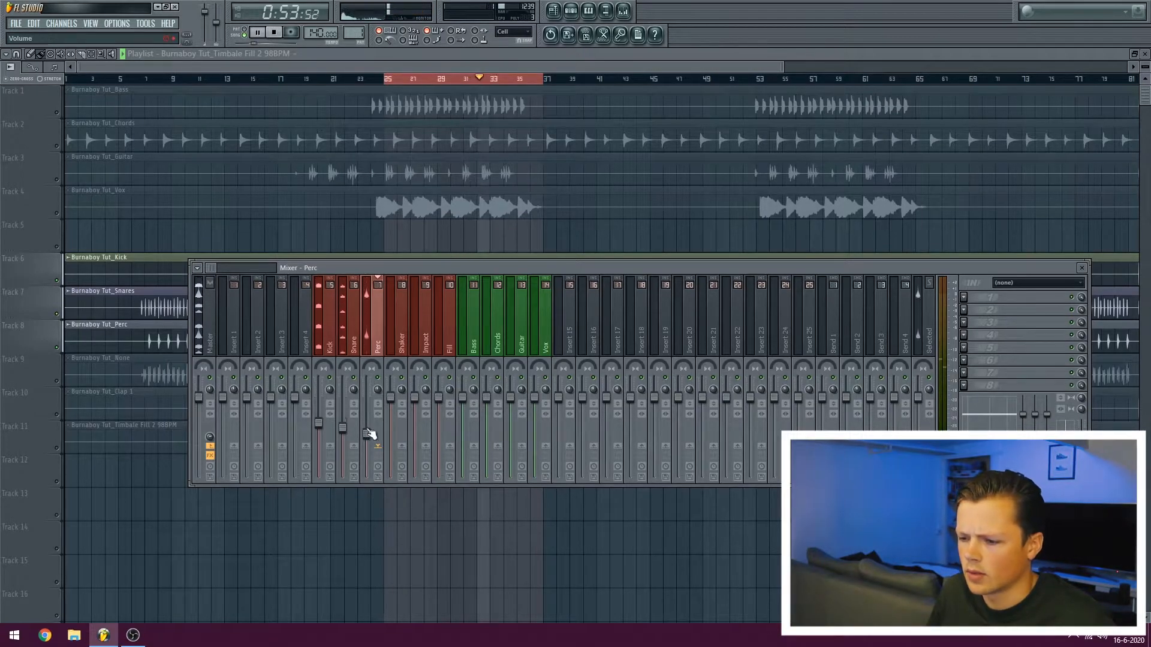
key("space")
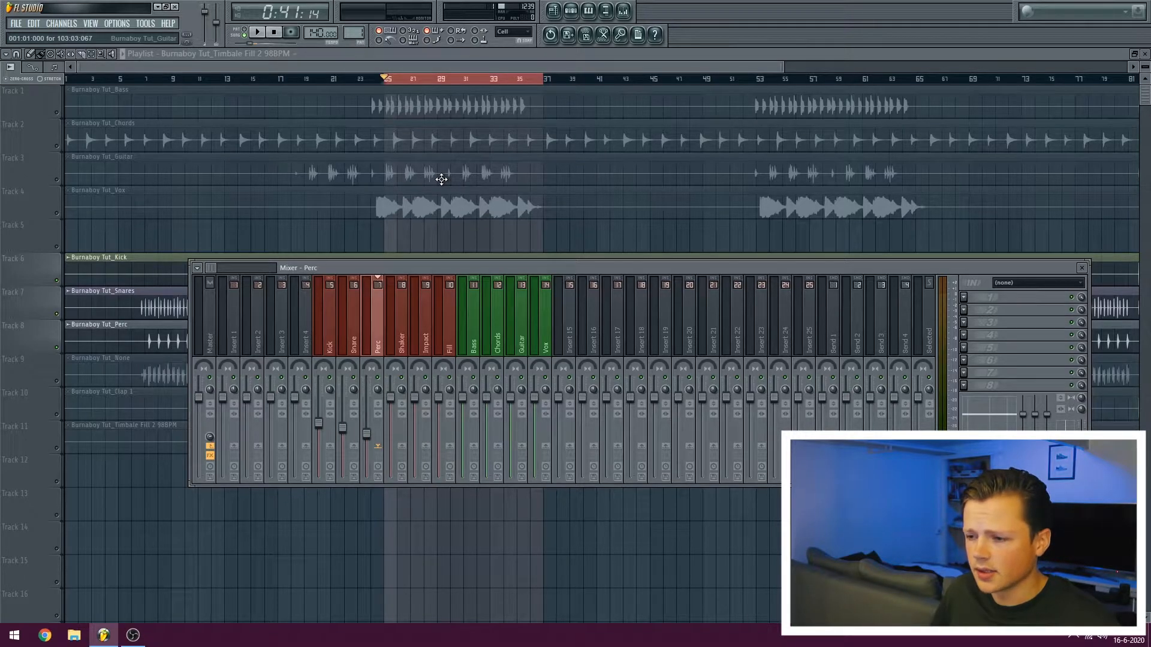
- Unmute the Burnaboy Tut_None track and lower the Shaker mixer volume to slightly below the Perc fader during playback
key("F9")
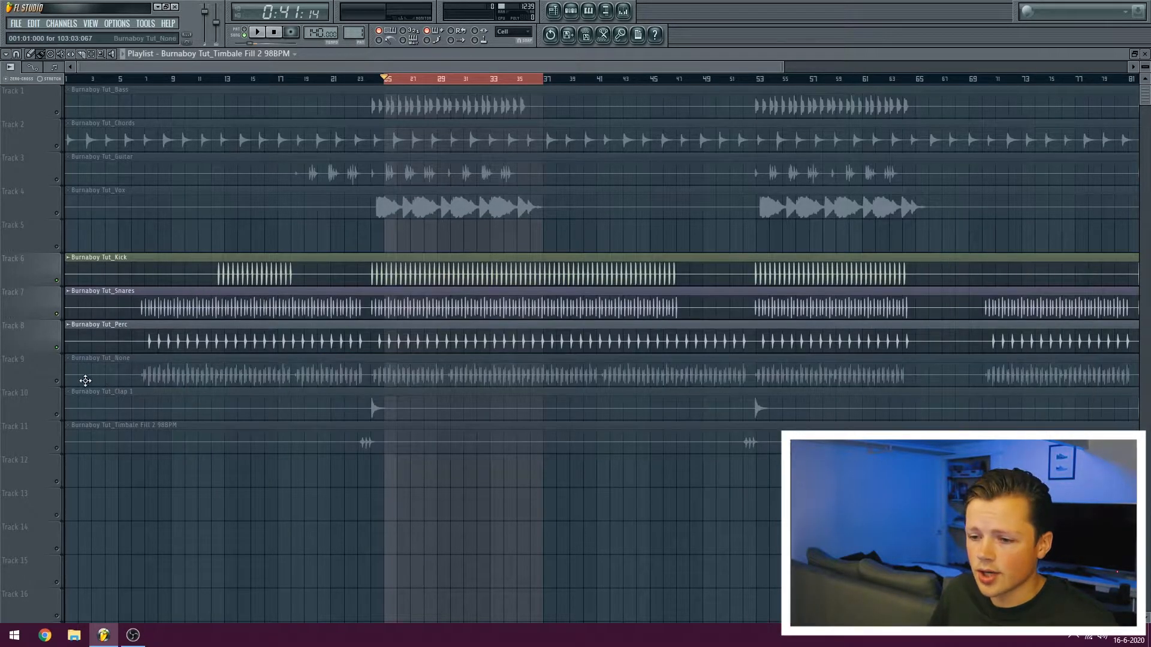
left_click(58, 381)
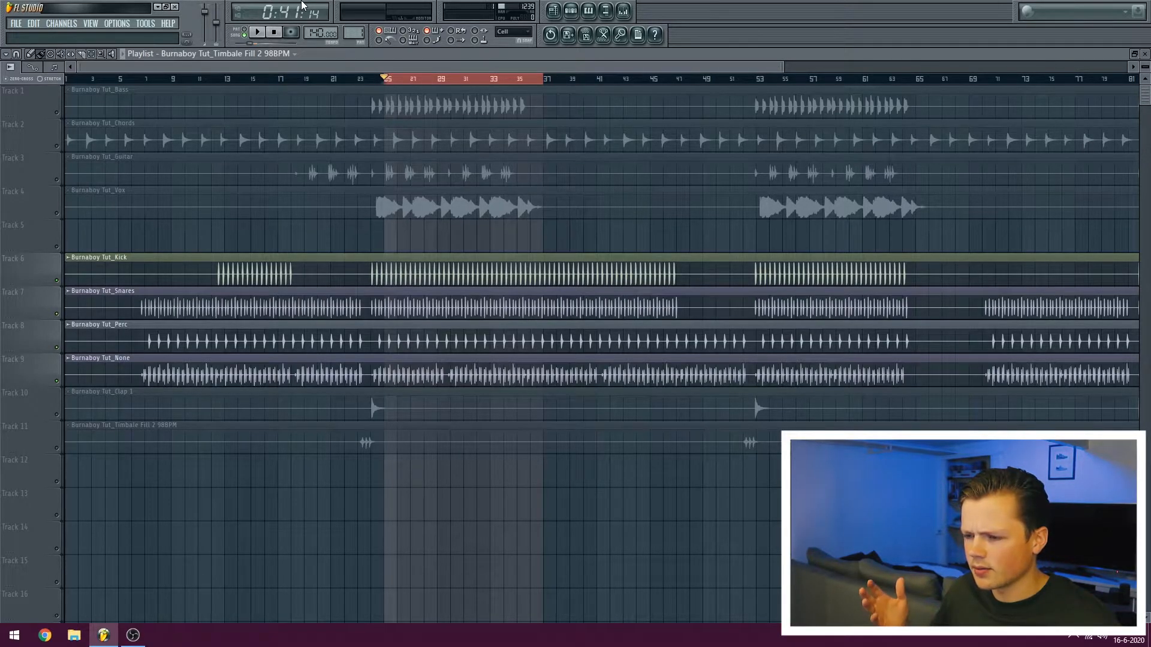
left_click(625, 11)
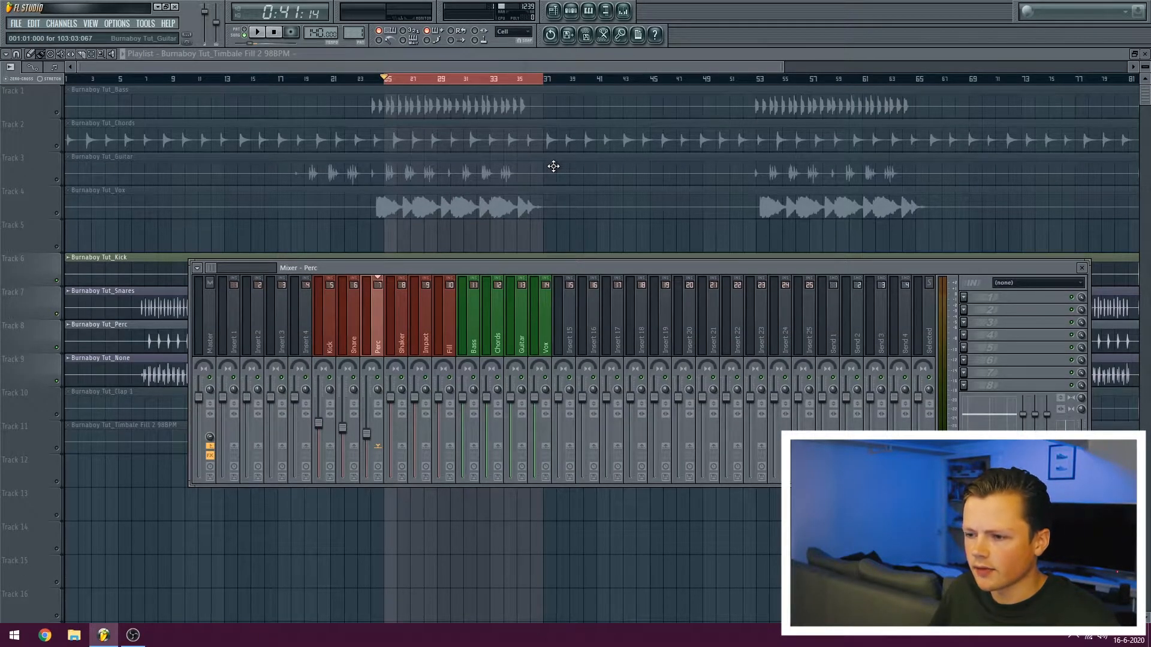
left_click_drag(390, 397, 390, 438)
key("space")
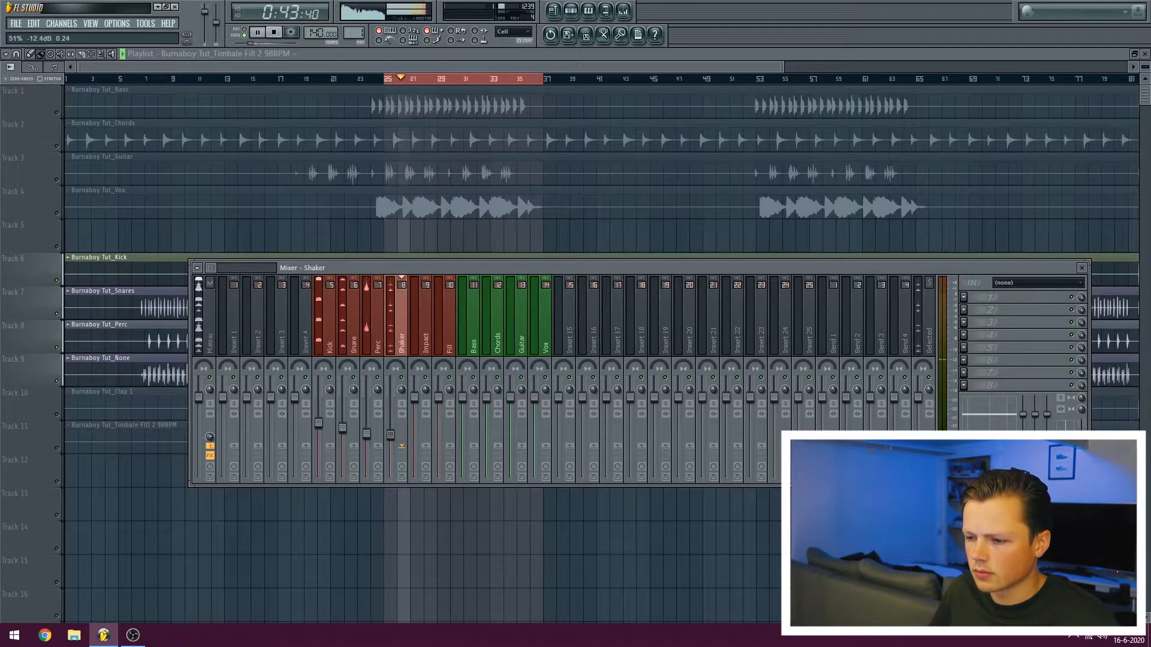
mouse_move(391, 438)
left_mouse_down()
mouse_move(390, 423)
mouse_move(393, 442)
left_mouse_up()
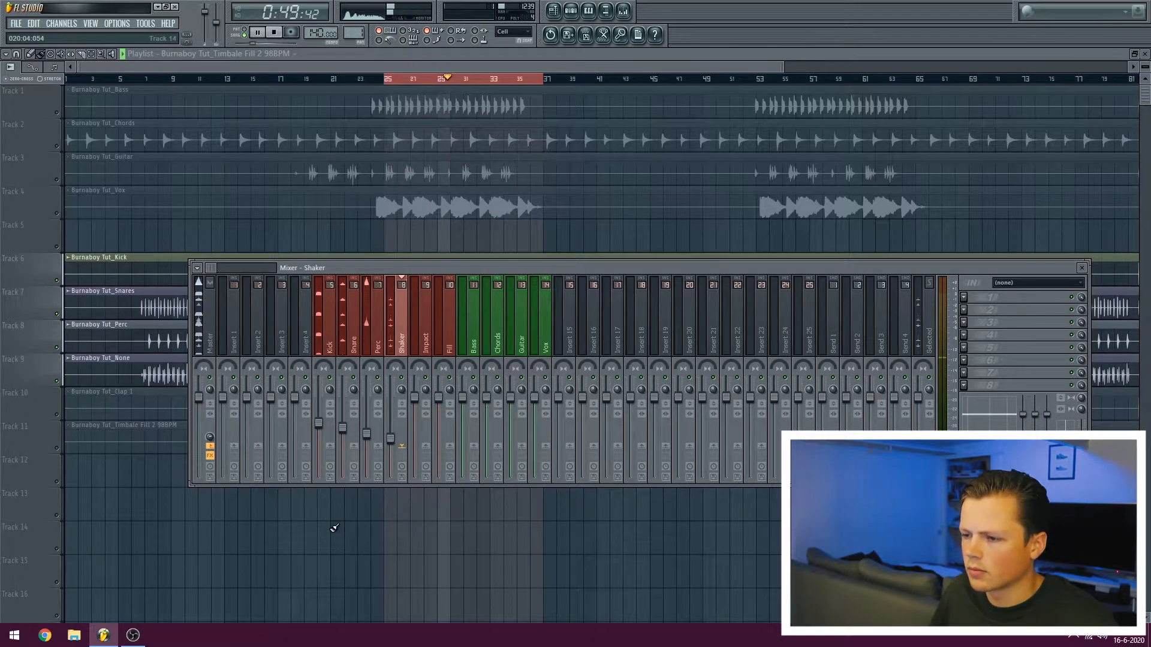
key("space")
- Close the mixer, unmute the Bass track and play the loop with bass and drums together
key("F9")
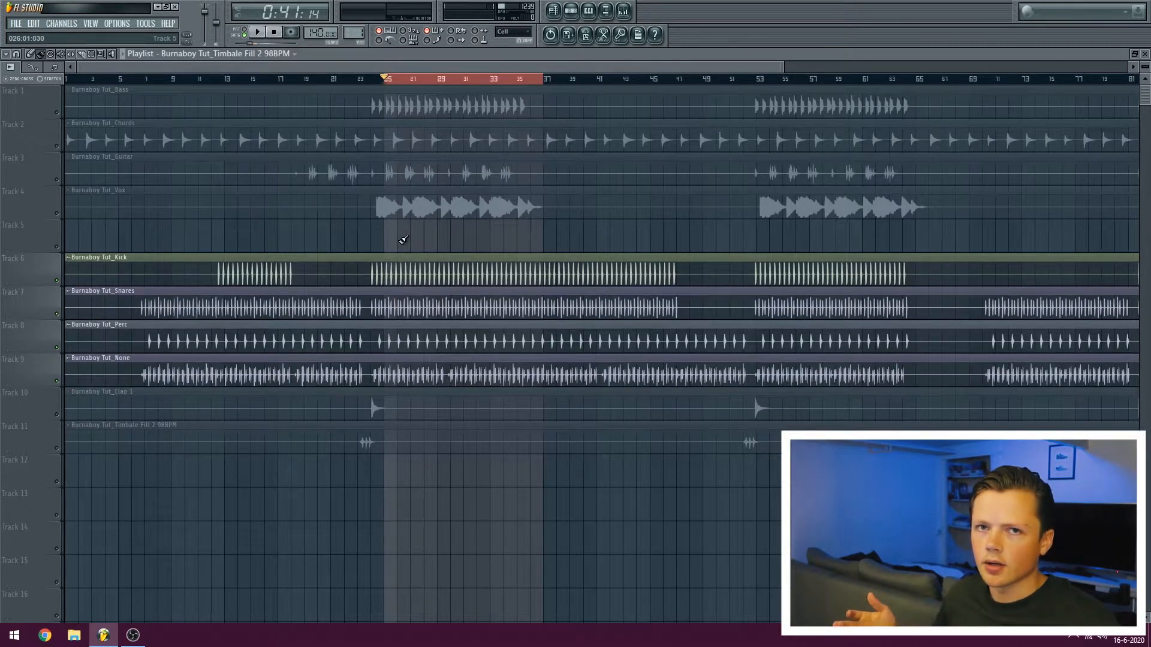
left_click(57, 112)
scroll(405, 82, "up", 5)
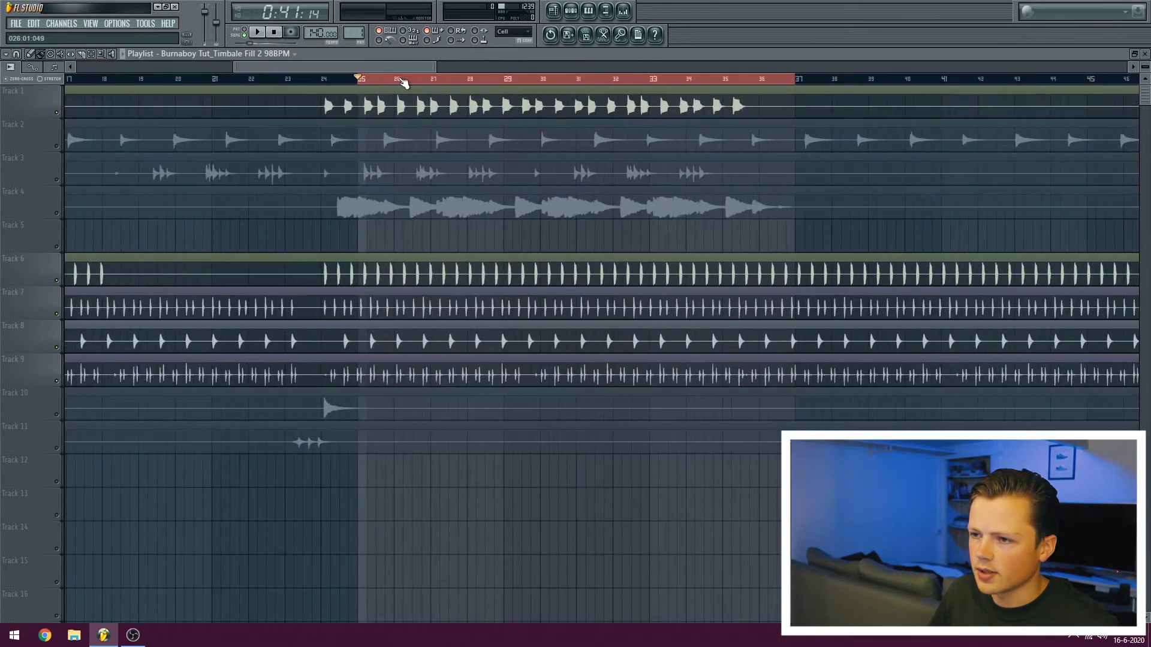
key("space")
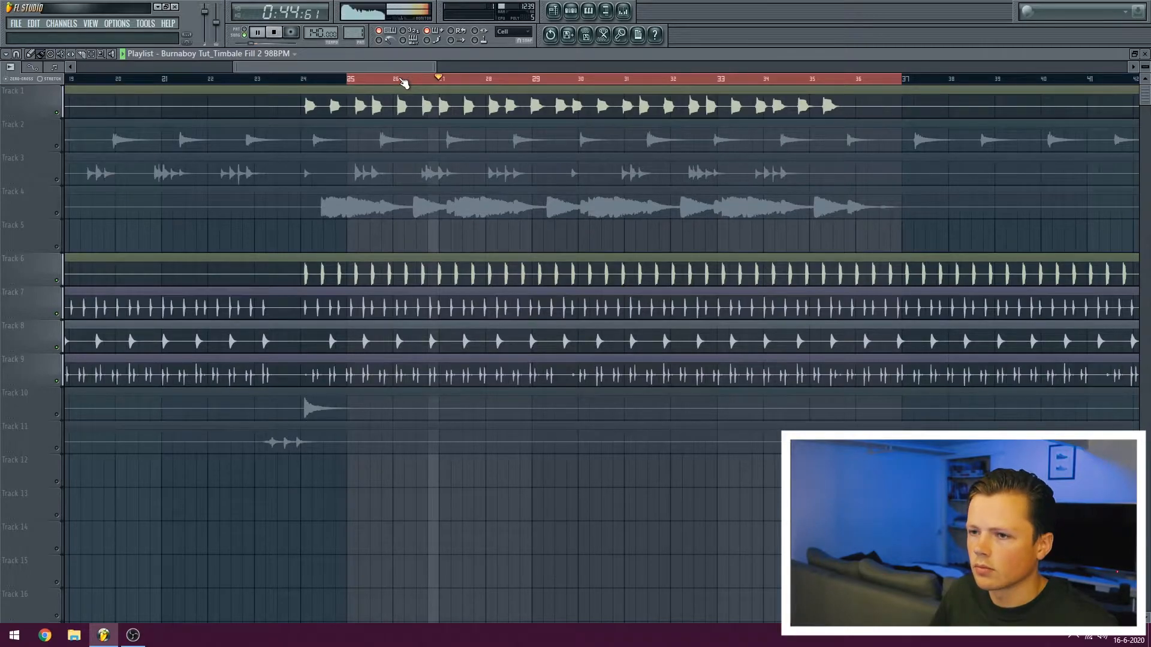
key("space")
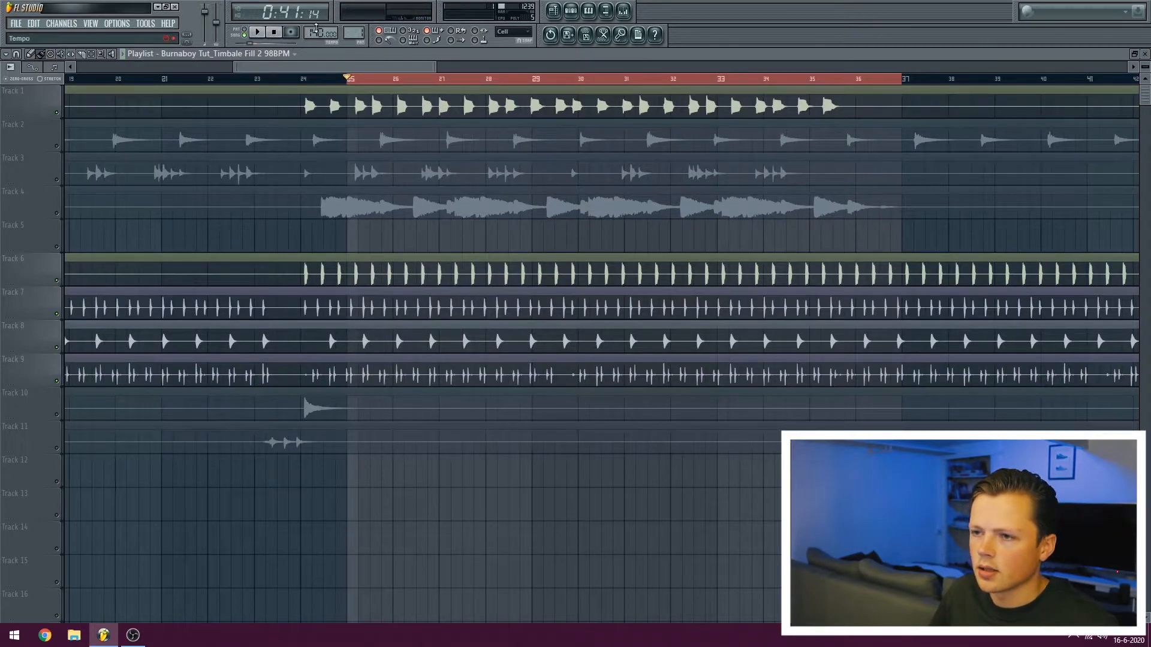
- Set the project tempo to 97 BPM and select bars 17 to 25 as the new loop region
mouse_move(317, 31)
left_mouse_down()
mouse_move(317, 60)
mouse_move(316, 32)
left_mouse_up()
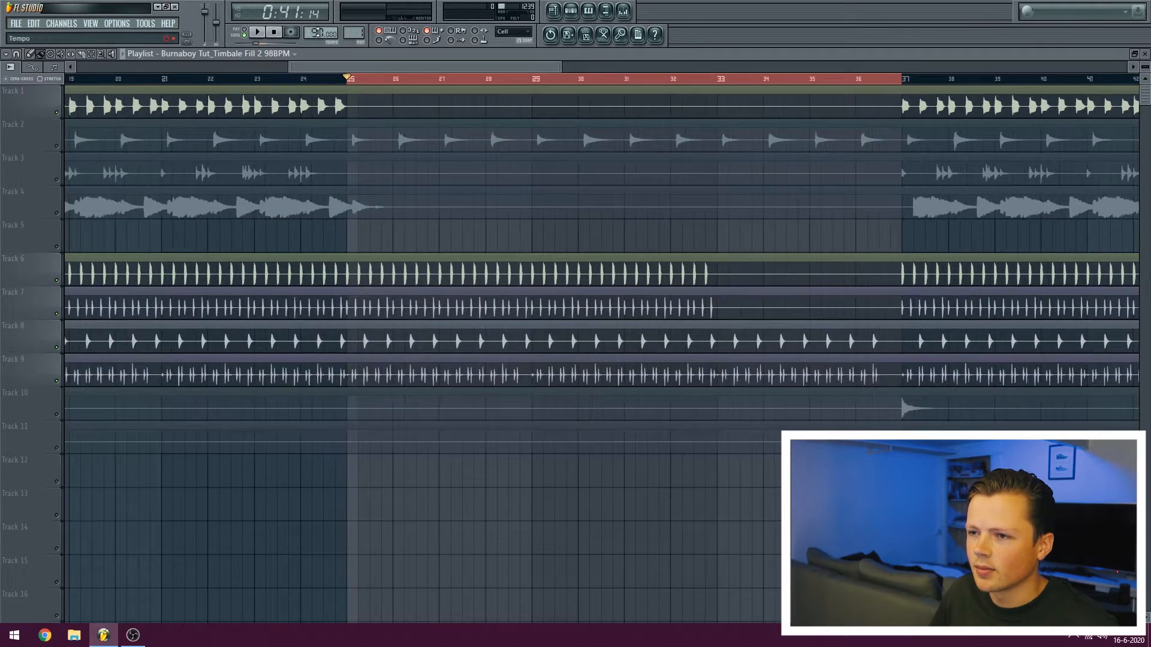
scroll(325, 70, "down", 6)
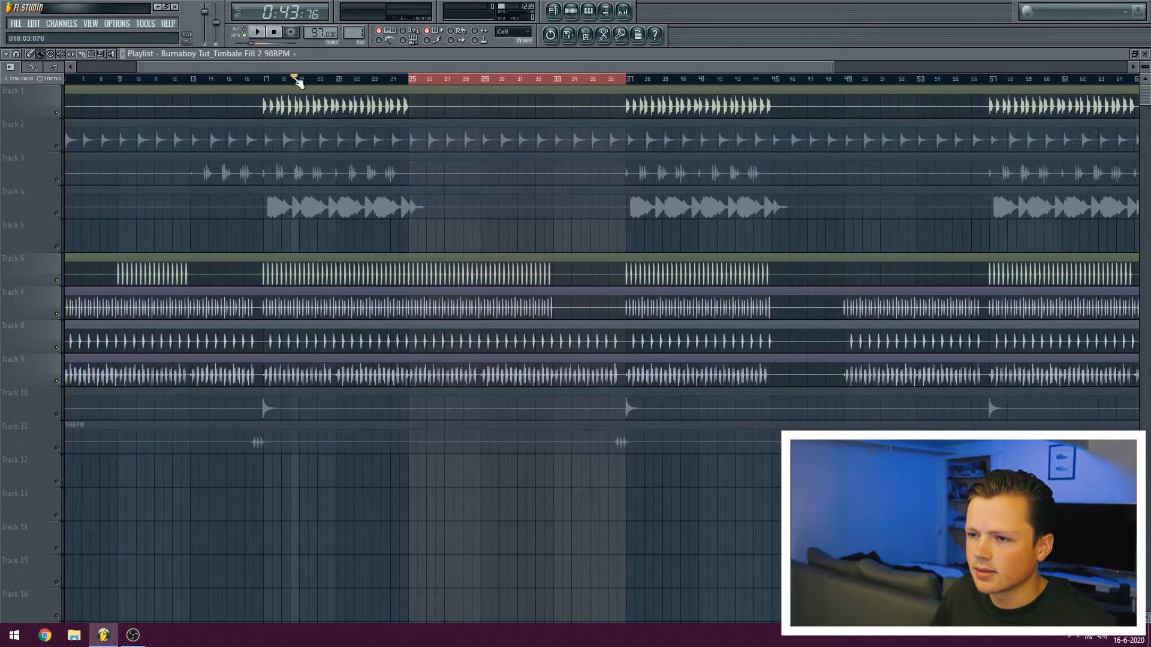
scroll(271, 82, "up", 5)
left_click_drag(244, 82, 994, 87)
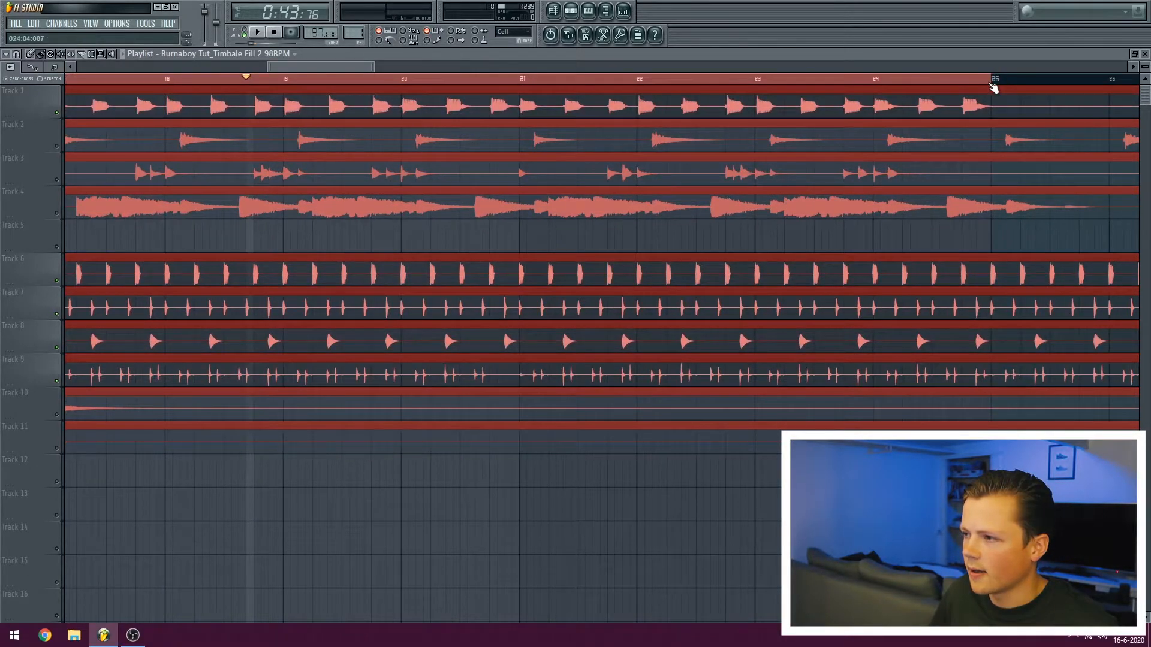
scroll(994, 87, "down", 5)
key("space")
key("space")
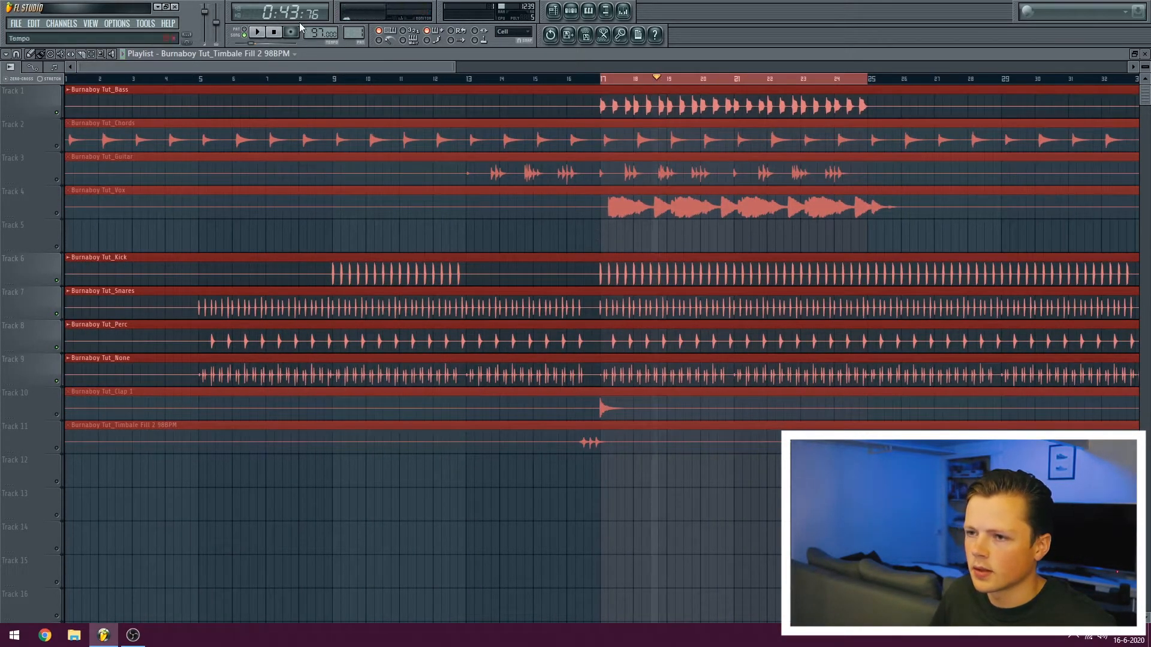
- Lower the Bass mixer volume to slightly below the Snare fader while playing the loop
key("space")
left_click(623, 11)
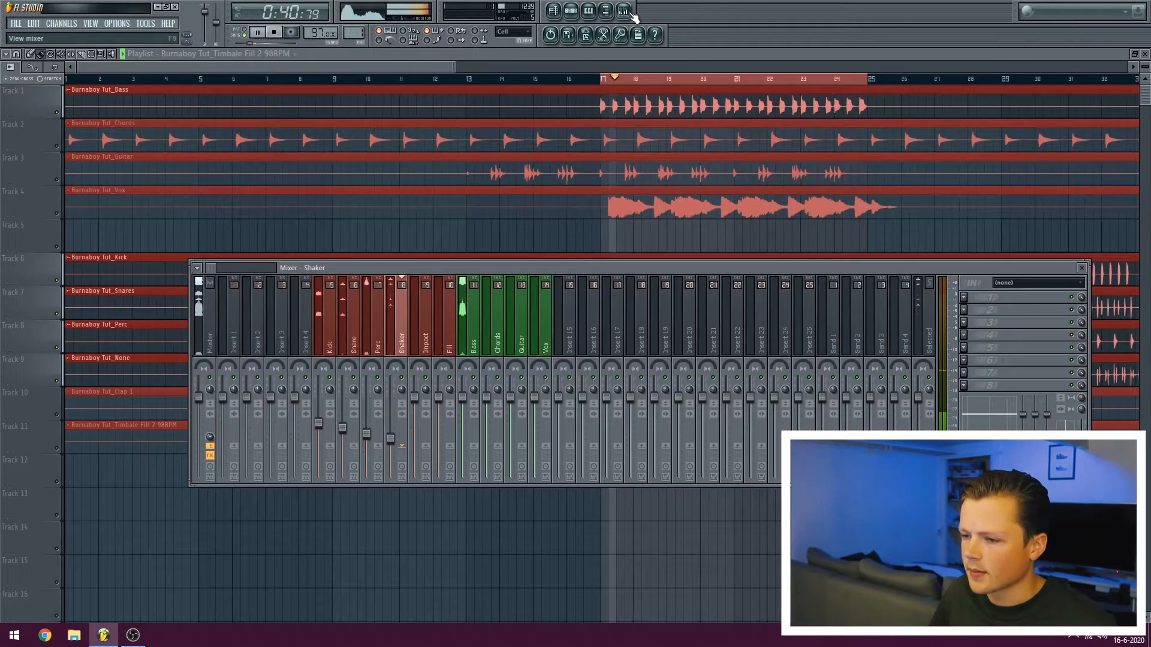
key("space")
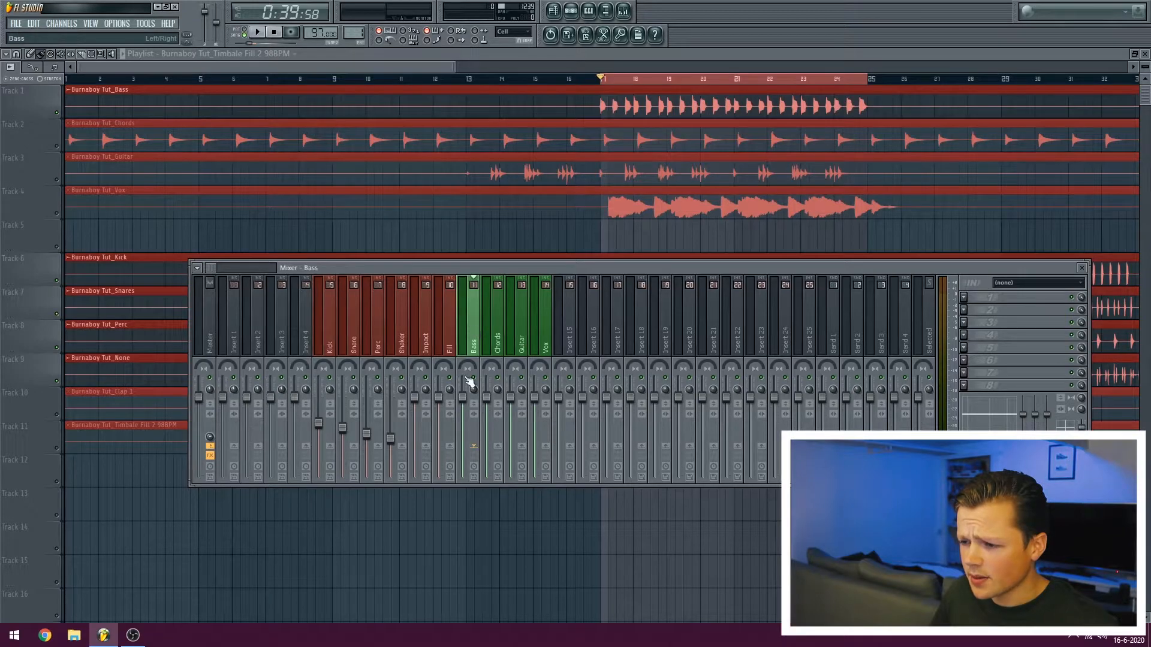
key("space")
left_click_drag(464, 399, 462, 431)
key("space")
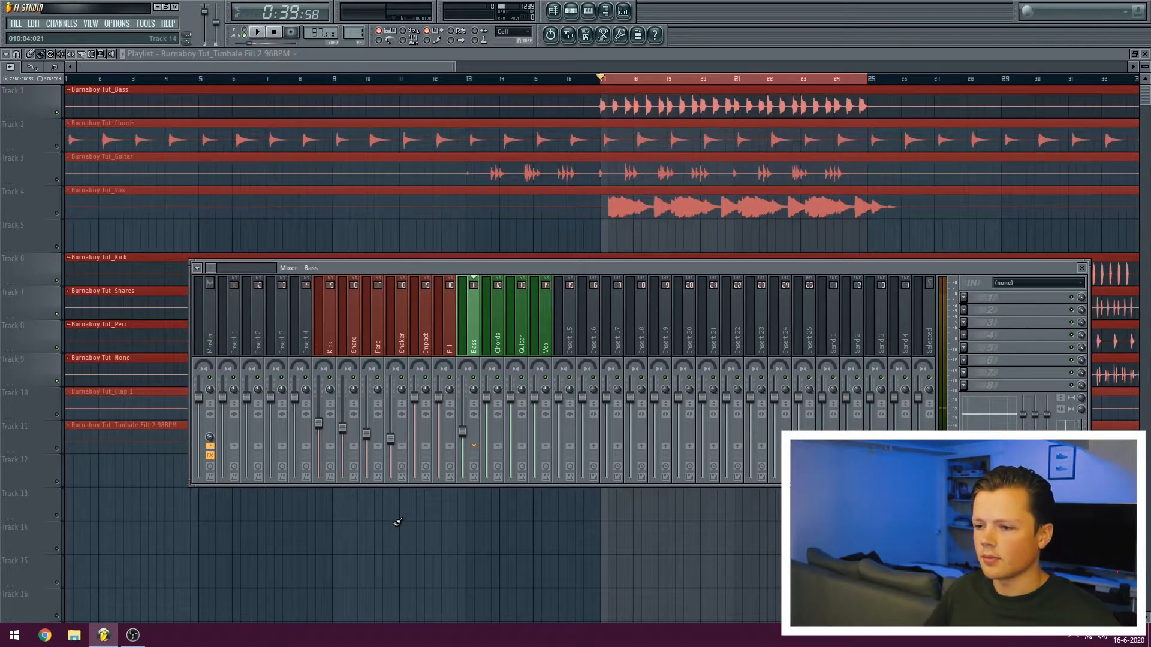
- Select the Kick and Bass mixer channels in turn and play the loop to check the bass against the drums
left_click(332, 317)
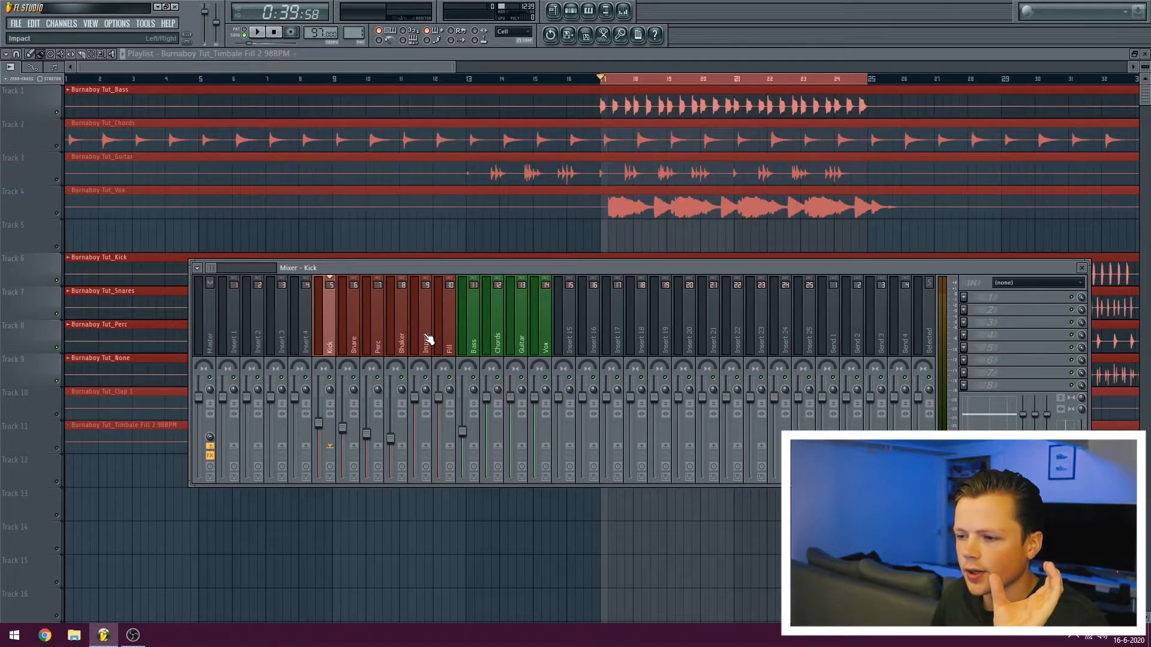
left_click(476, 343)
key("space")
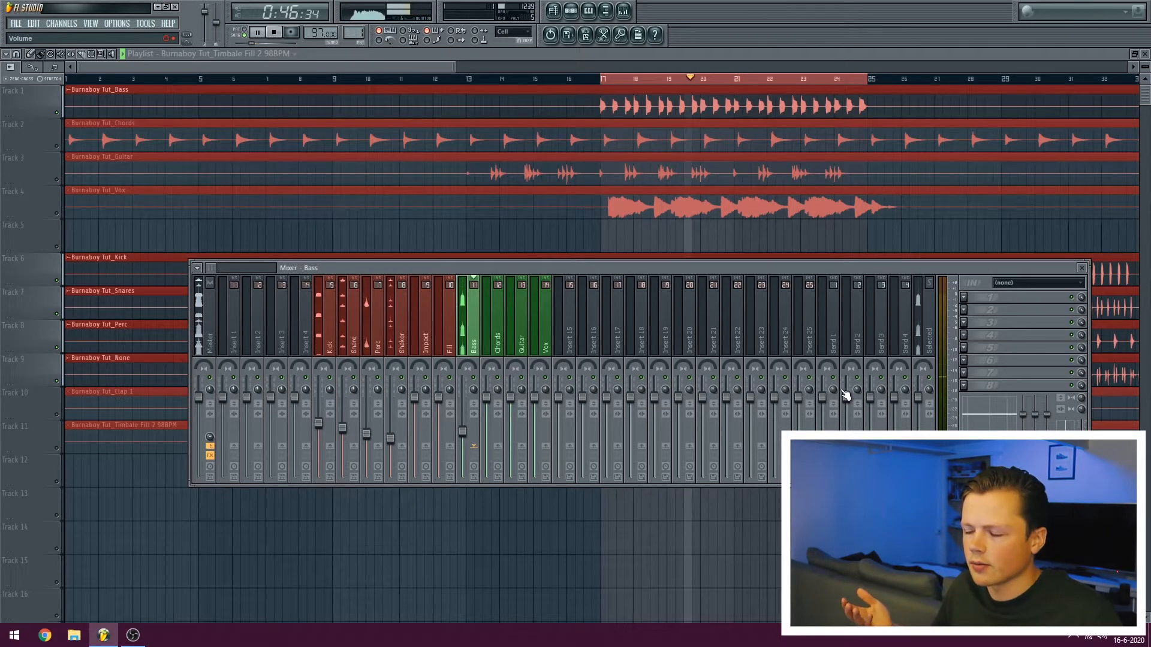
key("space")
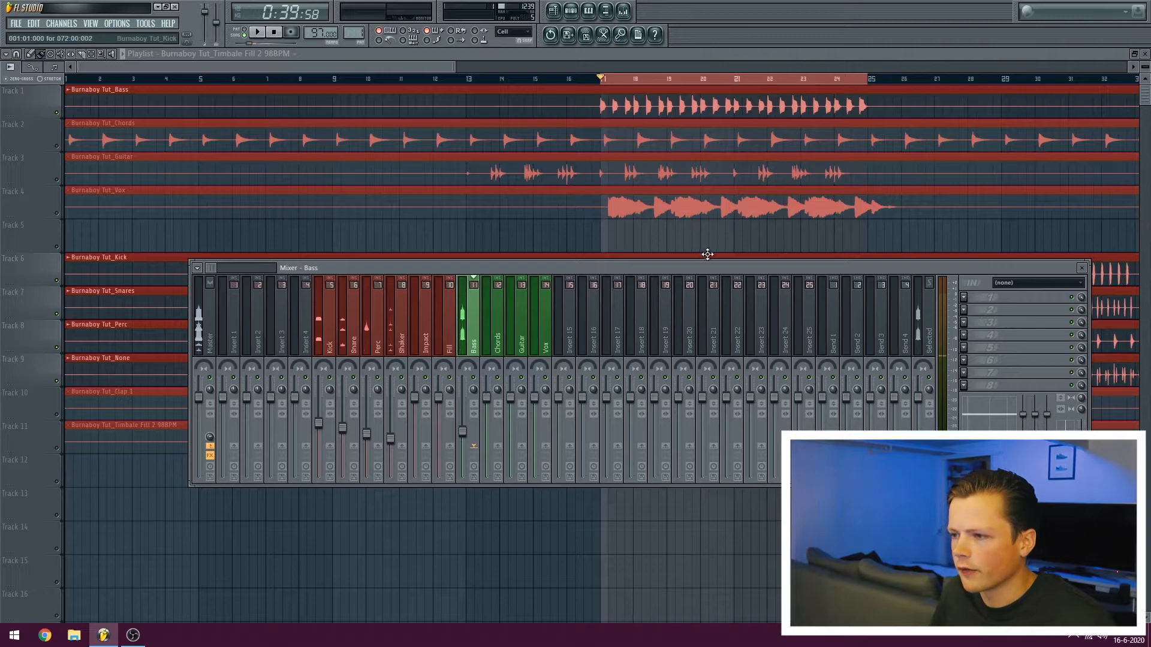
- Unmute the Chords track and lower its mixer volume to about the Kick fader's level during playback
key("F9")
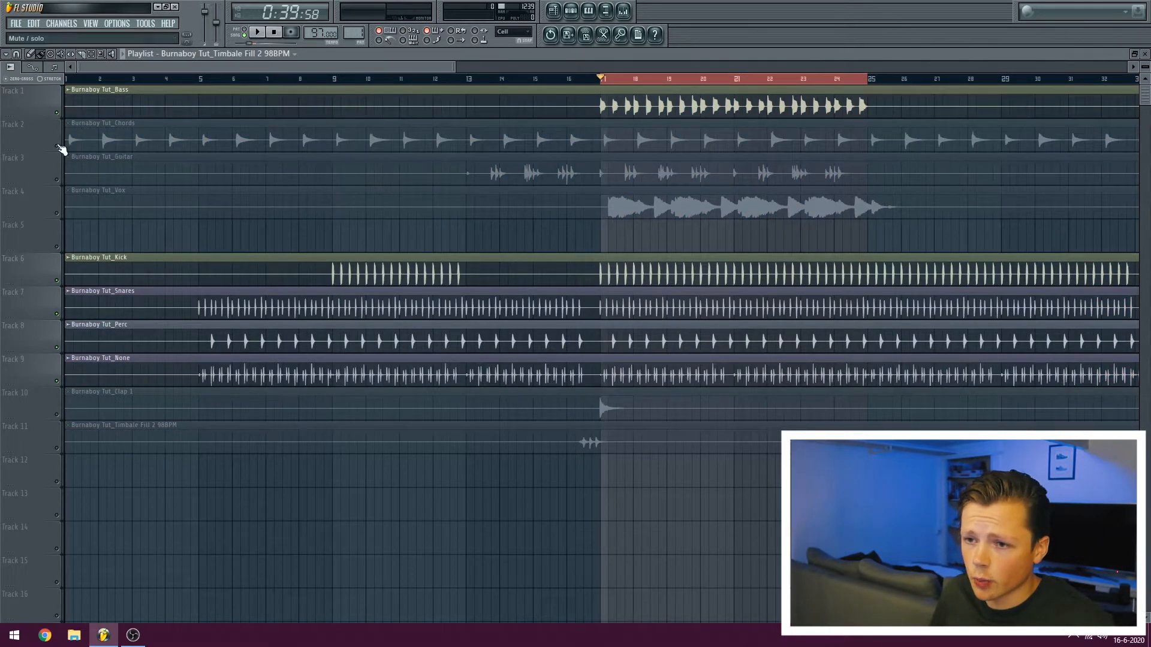
left_click(60, 147)
key("space")
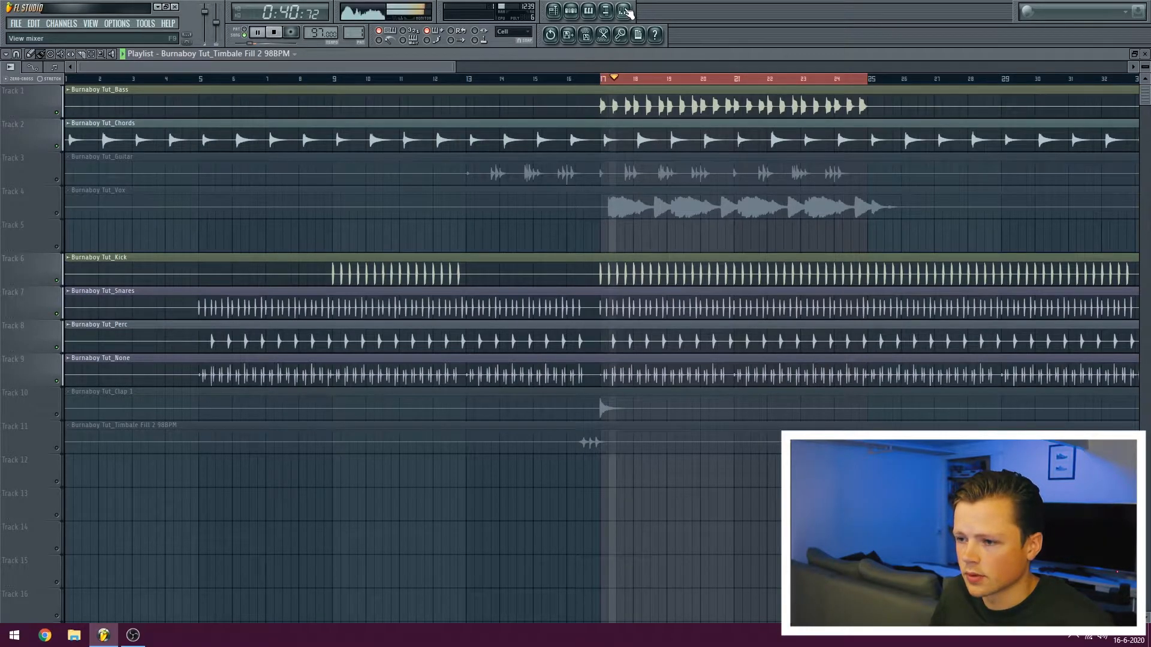
key("F9")
left_click_drag(486, 398, 486, 420)
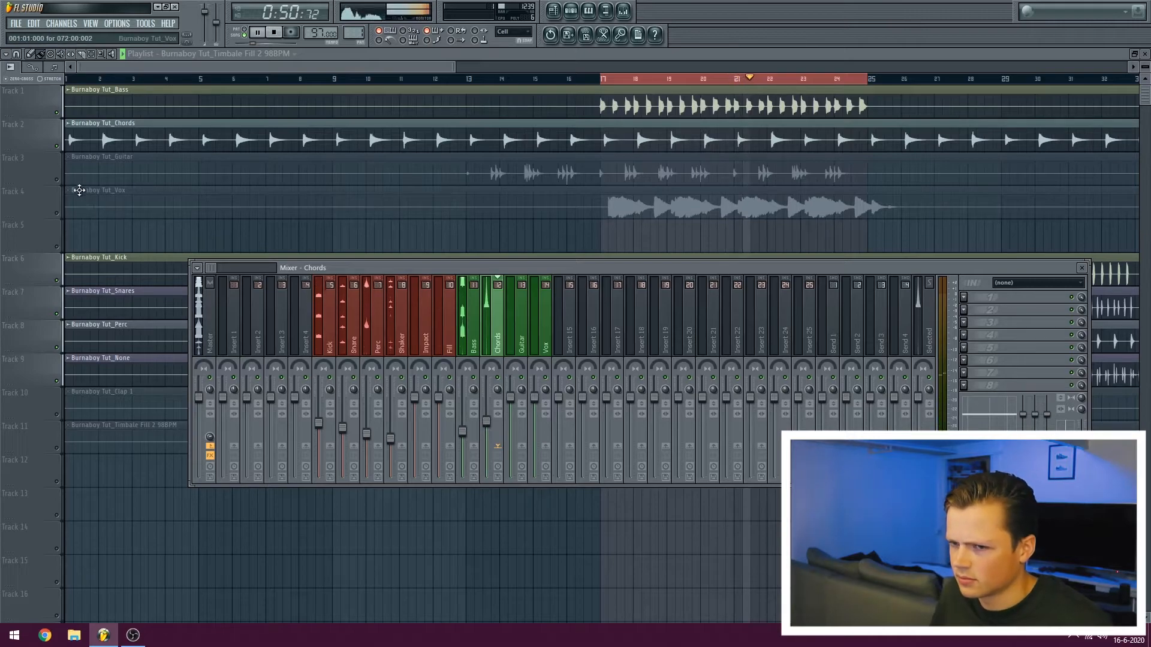
key("space")
- Unmute the Guitar track, lower its mixer volume to about the Snare fader's level and check it in playback
left_click(58, 180)
key("space")
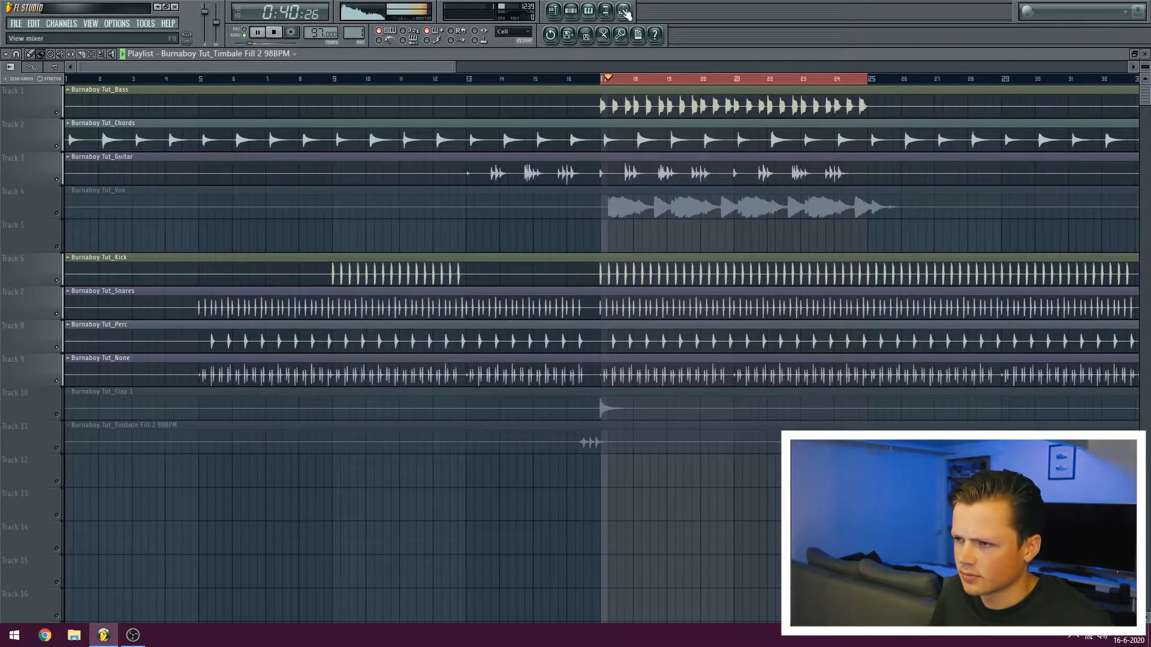
left_click(624, 11)
left_click_drag(510, 398, 510, 431)
key("space")
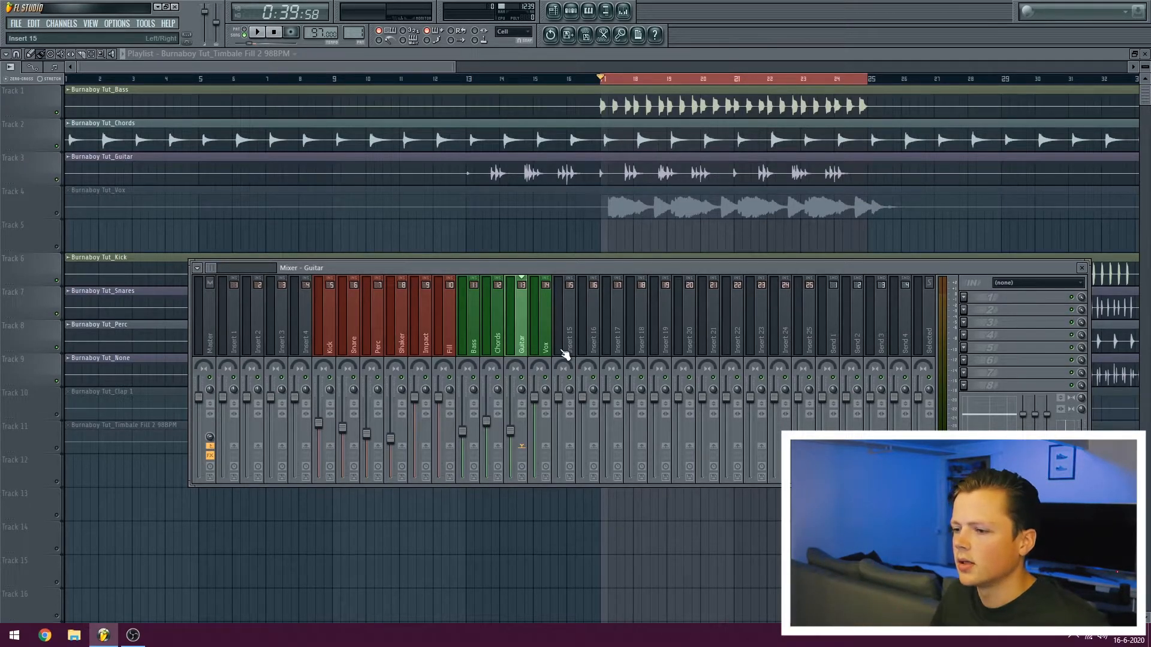
key("space")
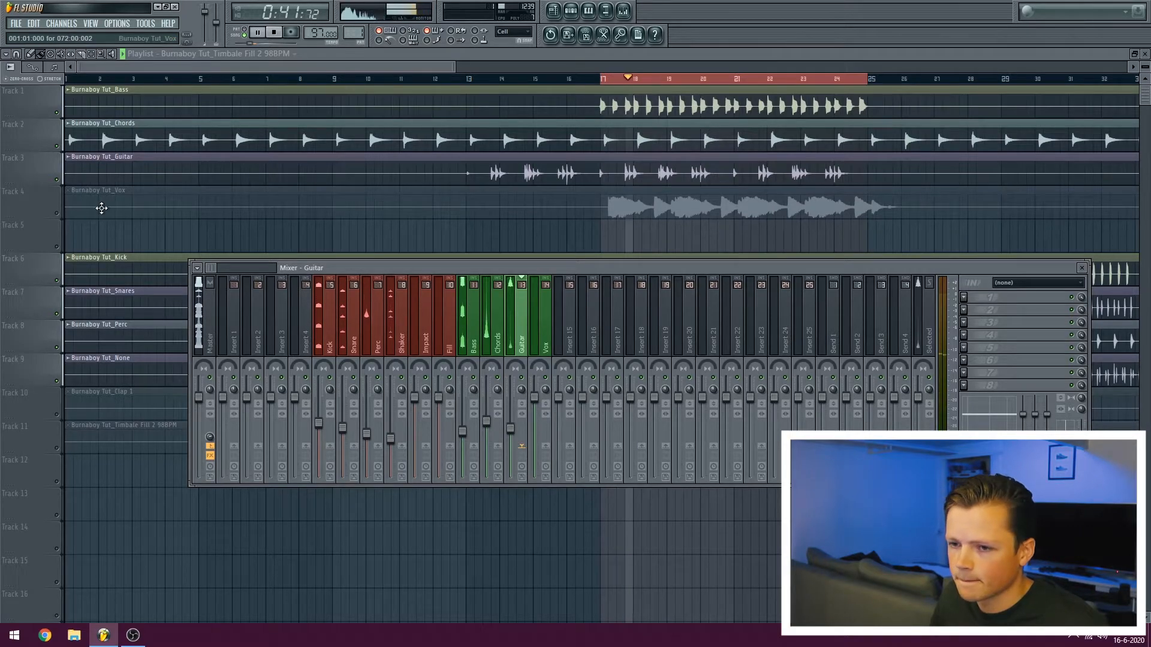
key("space")
- Unmute the Vox track and lower its mixer volume well below all the other stem faders during playback
key("F9")
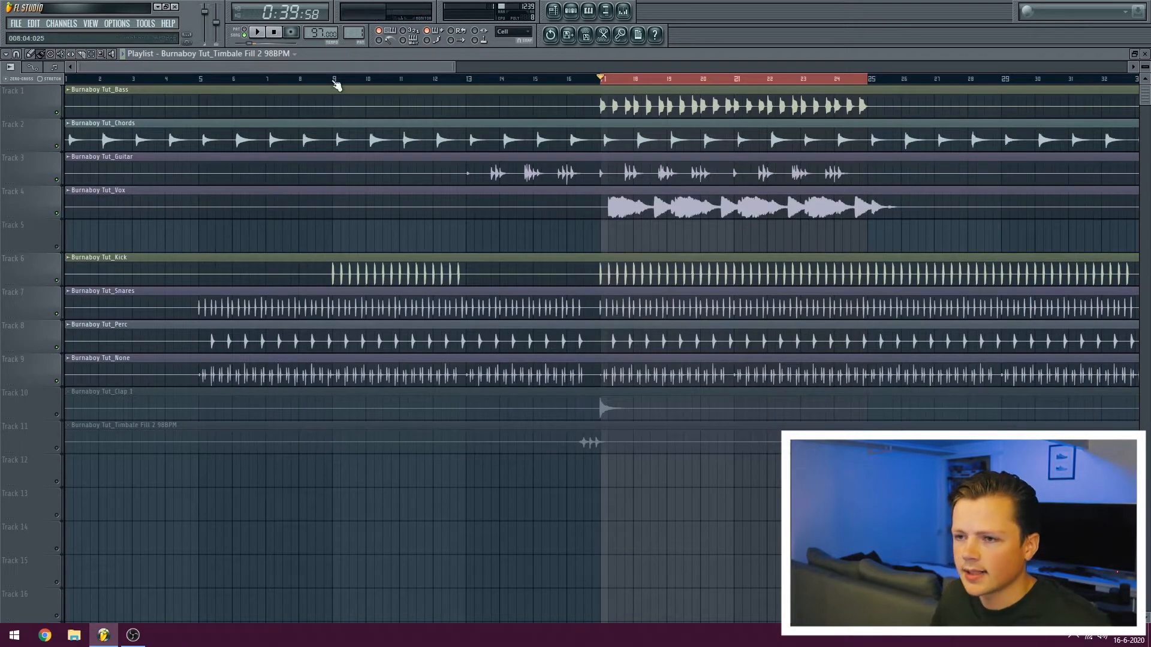
left_click(624, 11)
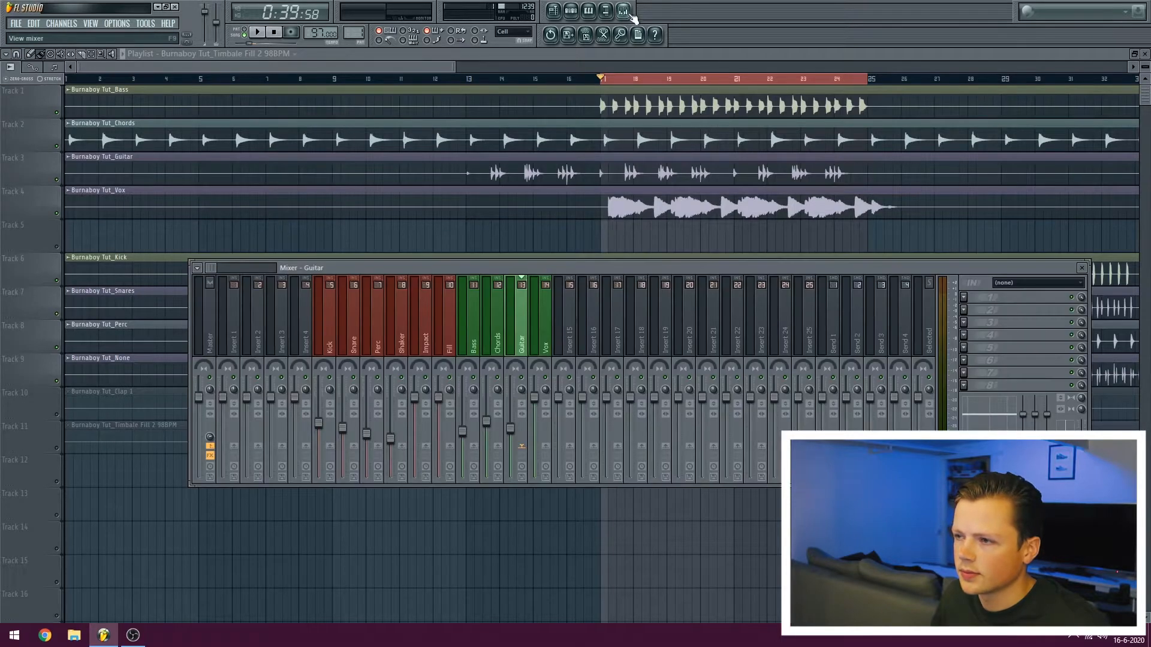
left_click_drag(534, 398, 534, 461)
key("space")
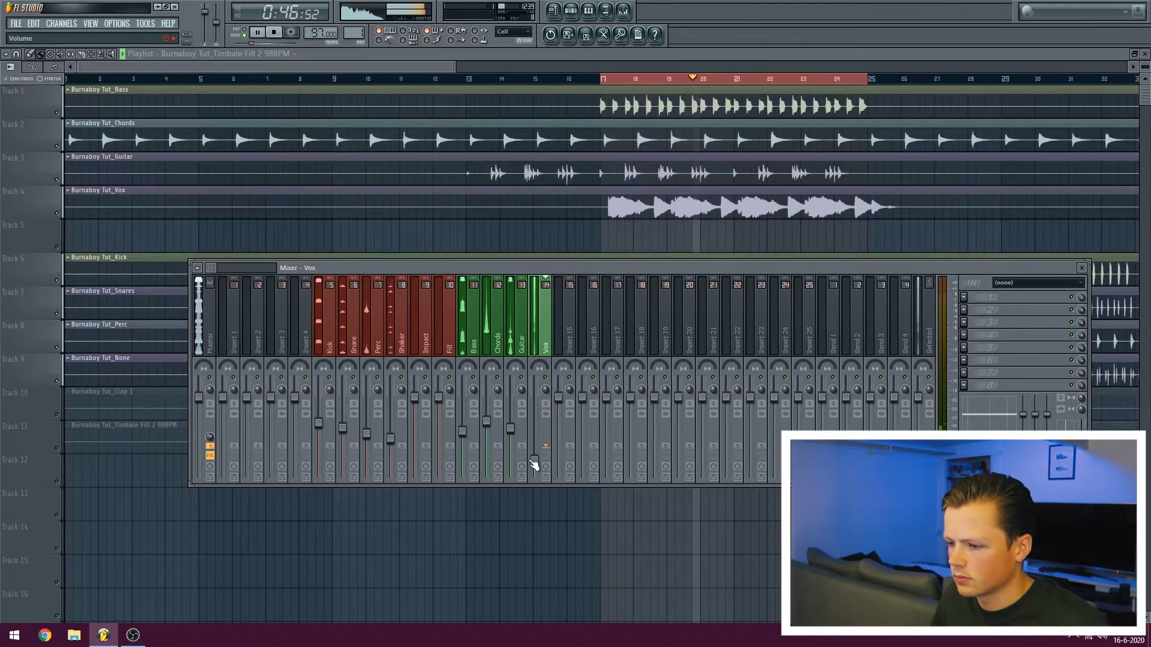
left_click_drag(534, 460, 534, 462)
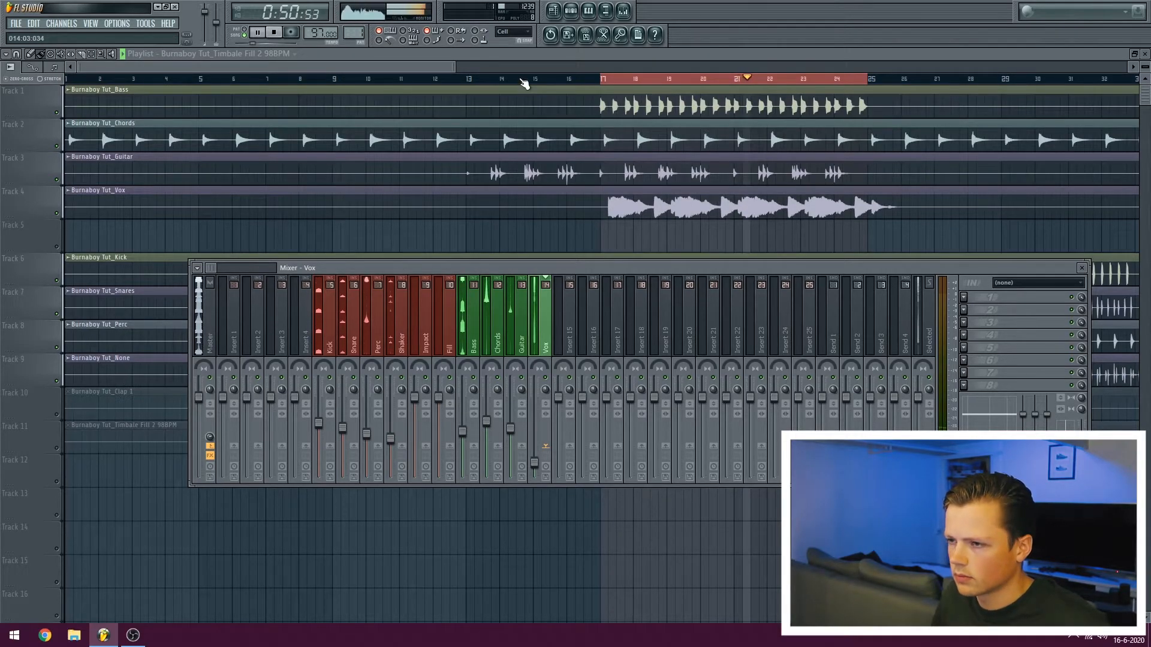
- Unmute the Timbale Fill track, play from shortly before bar 17 and lower the Fill mixer volume to just below the Perc fader
scroll(522, 81, "down", 3)
key("F9")
key("space")
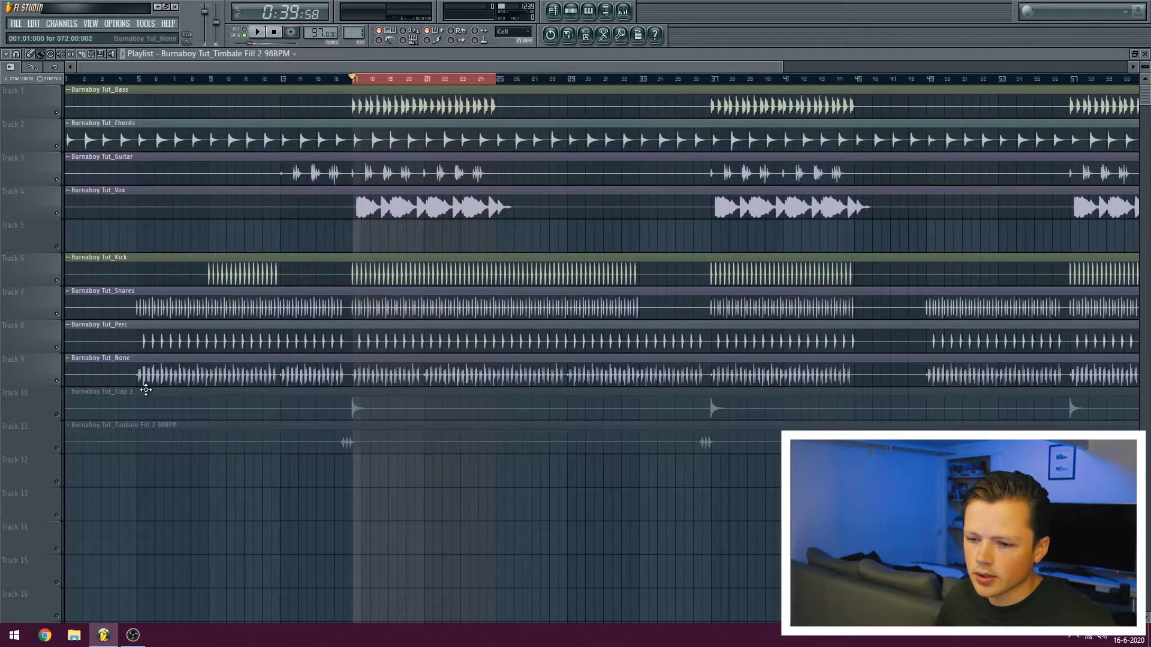
left_click(72, 451)
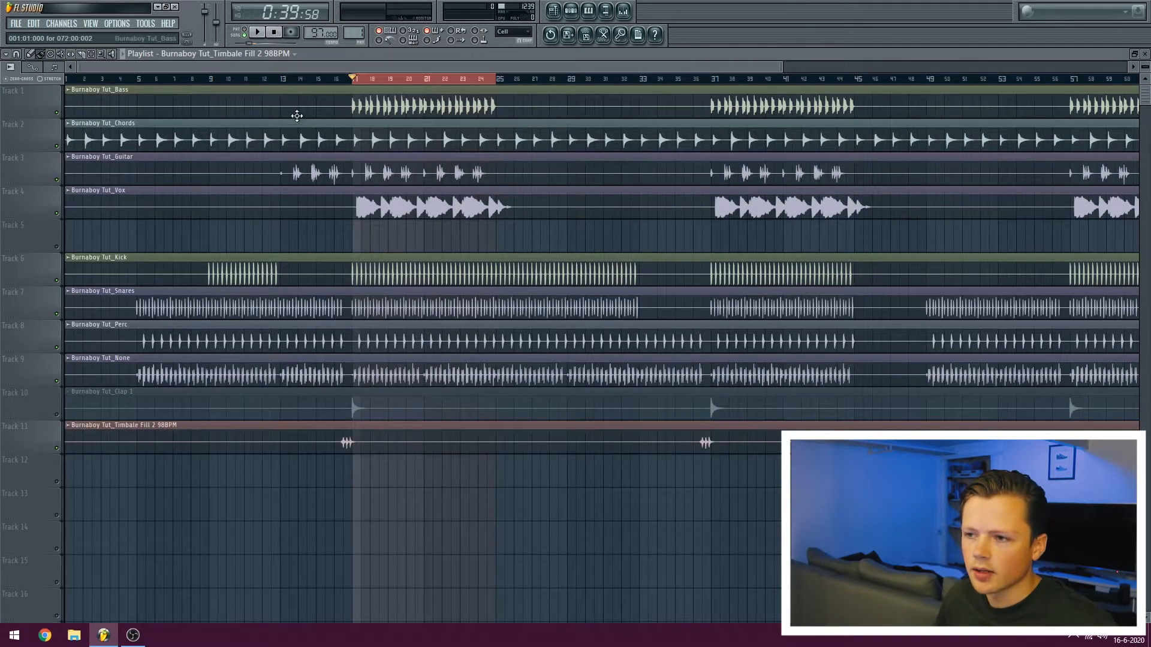
left_click(331, 79)
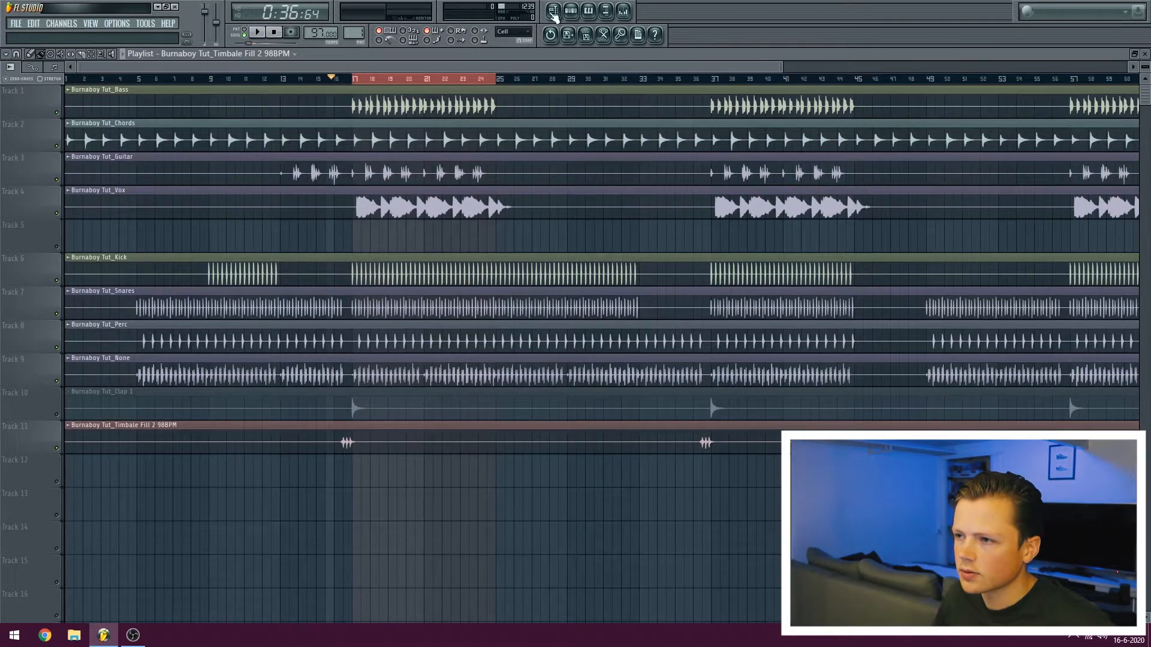
left_click(623, 11)
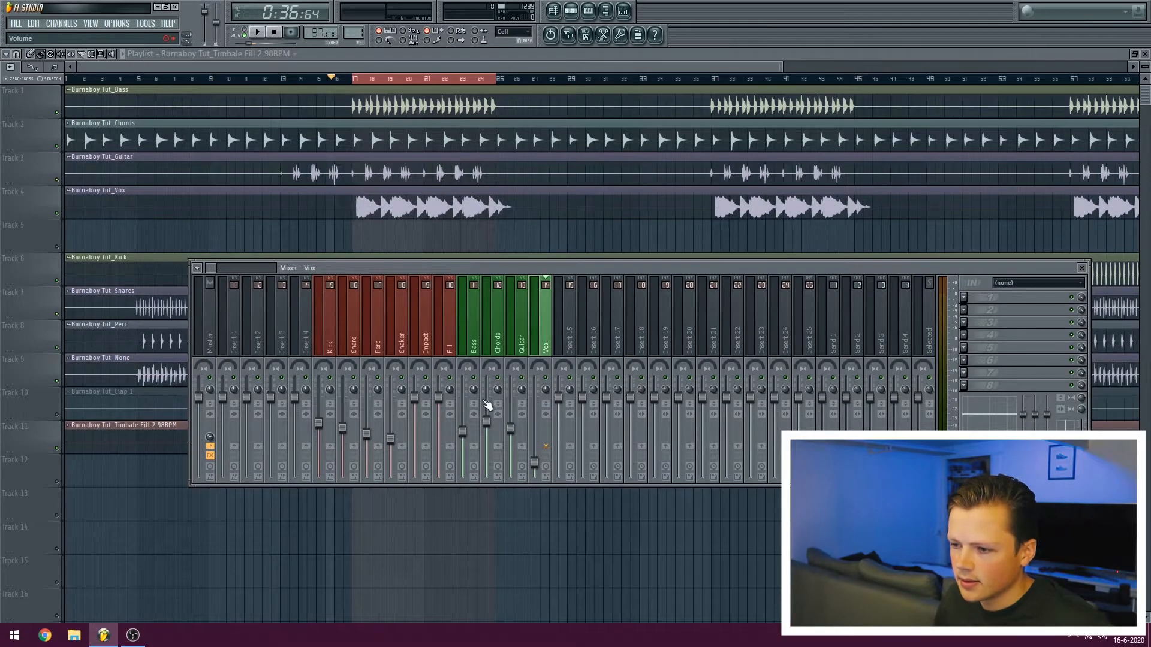
key("space")
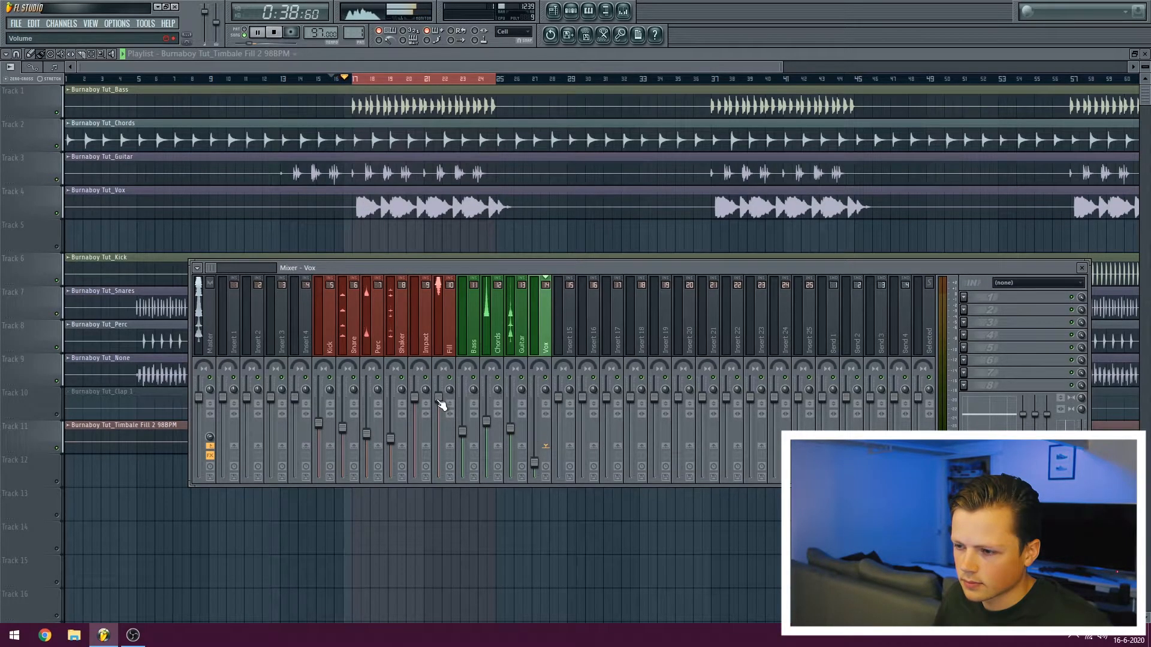
left_click_drag(440, 403, 439, 437)
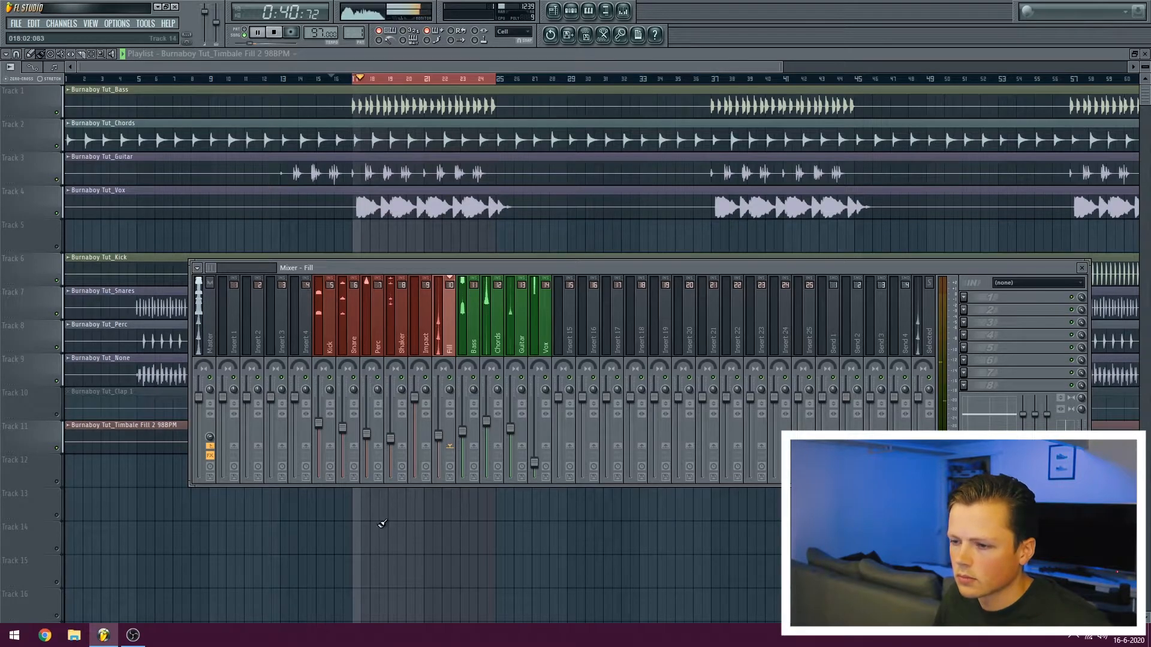
key("F9")
key("space")
- Unmute the Clap 1 track and lower the Impact mixer volume to between the Shaker and Vox faders during playback
left_click(56, 413)
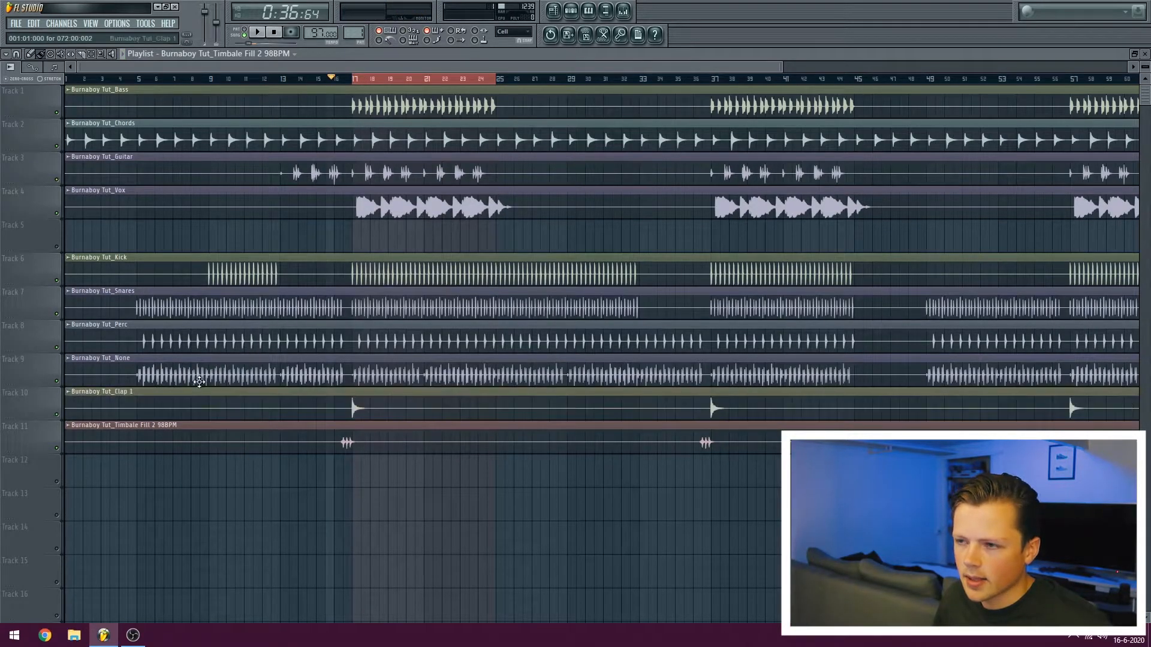
key("F9")
key("space")
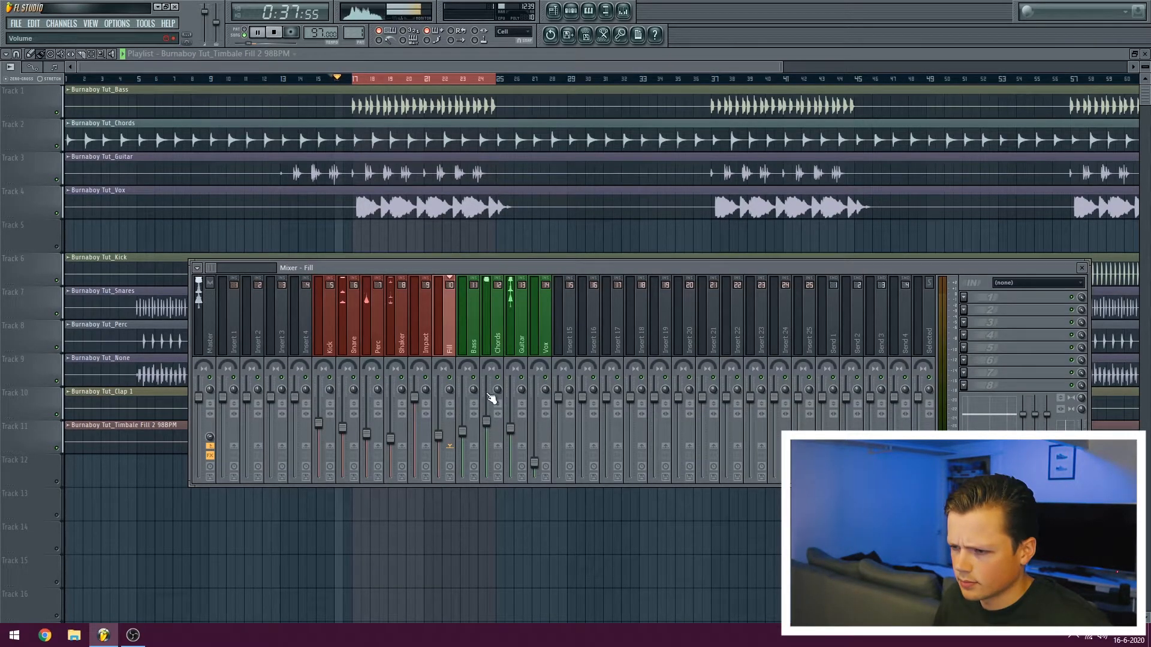
left_click_drag(414, 398, 414, 453)
key("space")
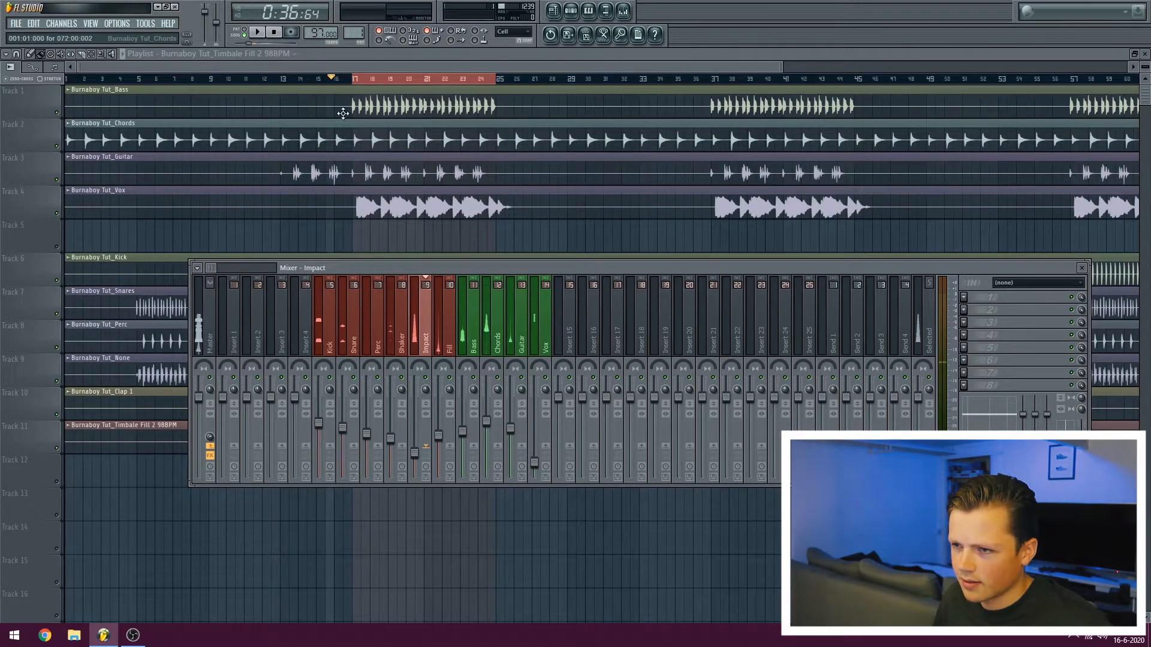
- Replay the transition into bar 17 and raise the Impact mixer volume slightly to -18.4 dB
left_click(339, 78)
key("space")
left_click(629, 10)
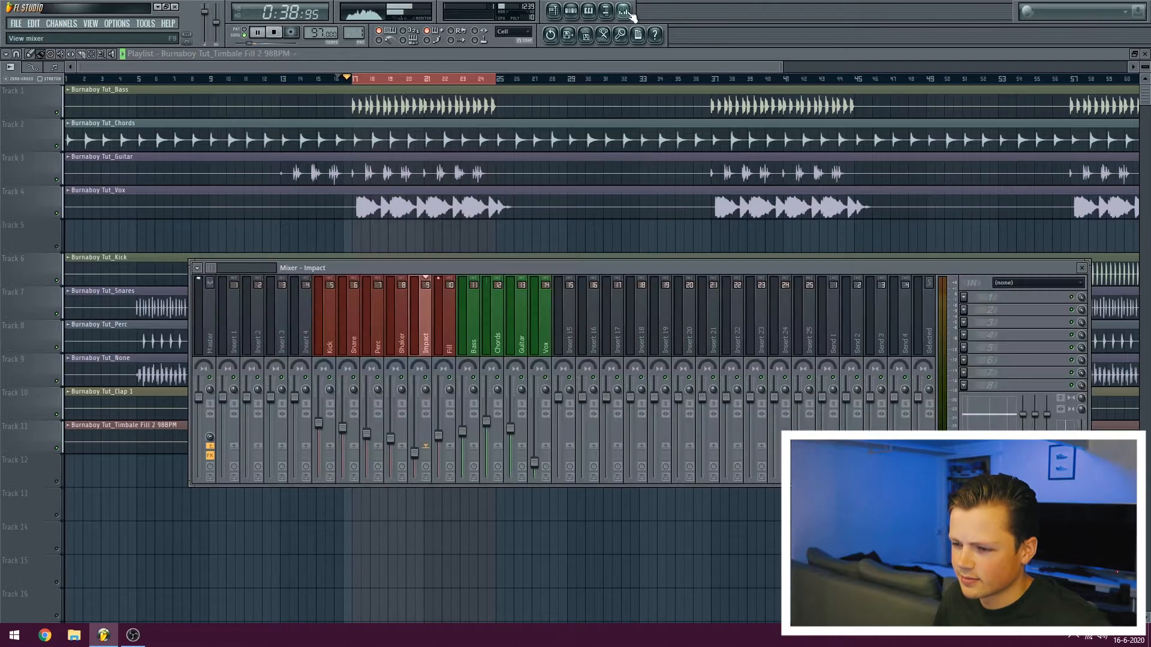
left_click_drag(414, 453, 414, 450)
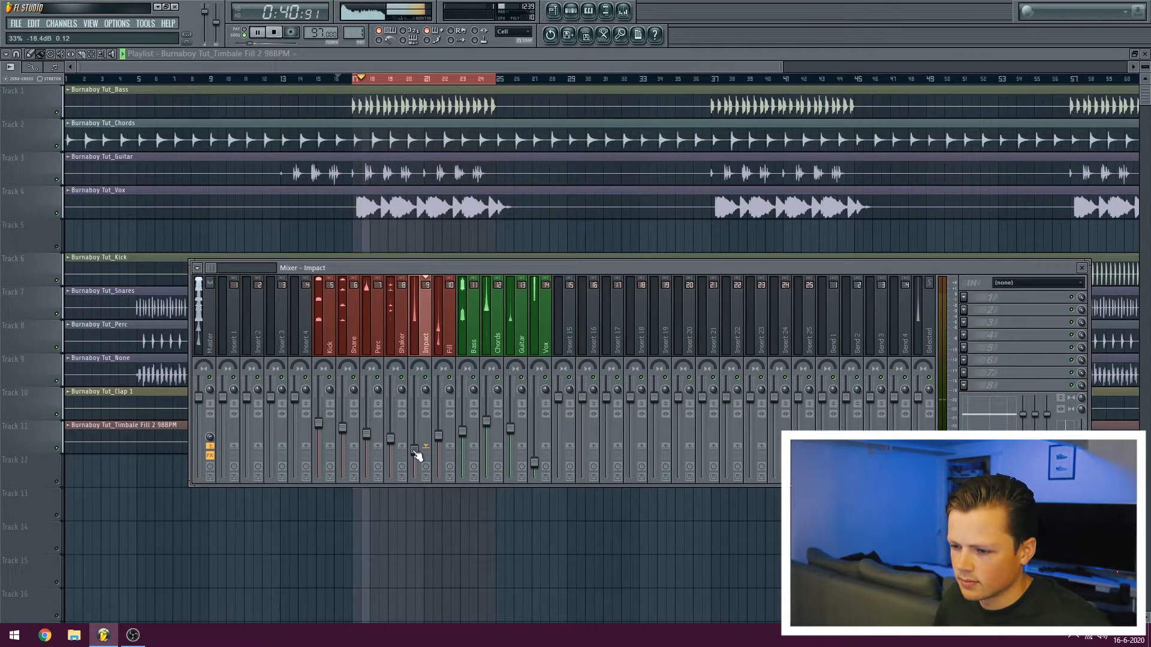
key("space")
key("space")
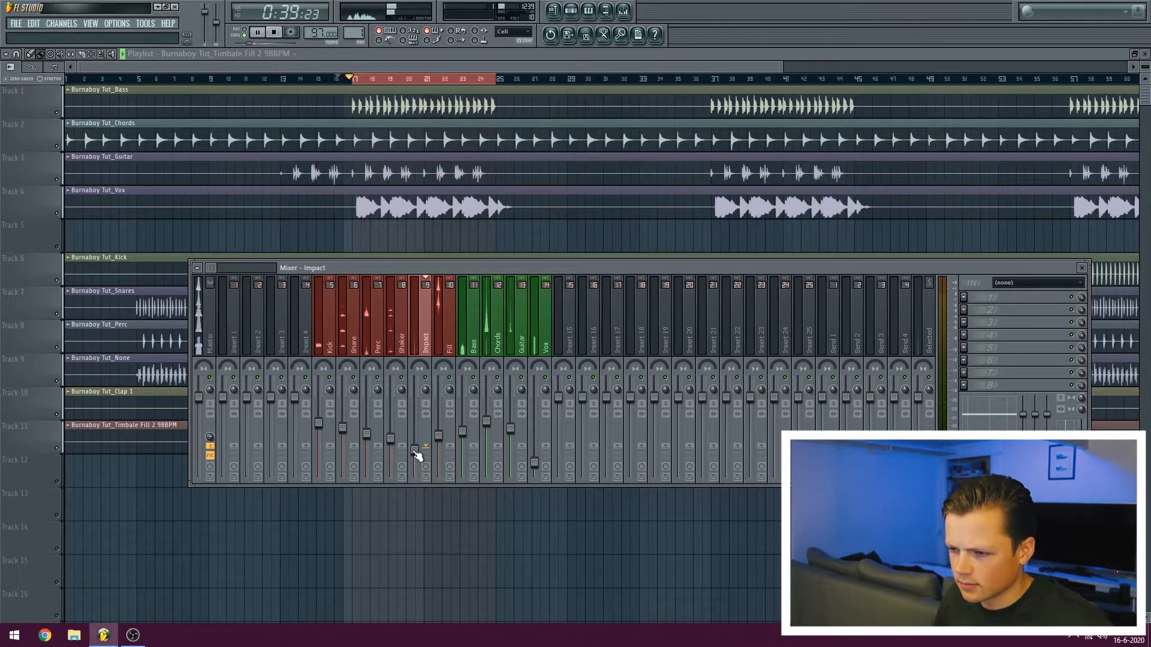
- Close the mixer, clear the loop region and play the full mix from just before bar 15
key("F9")
key("space")
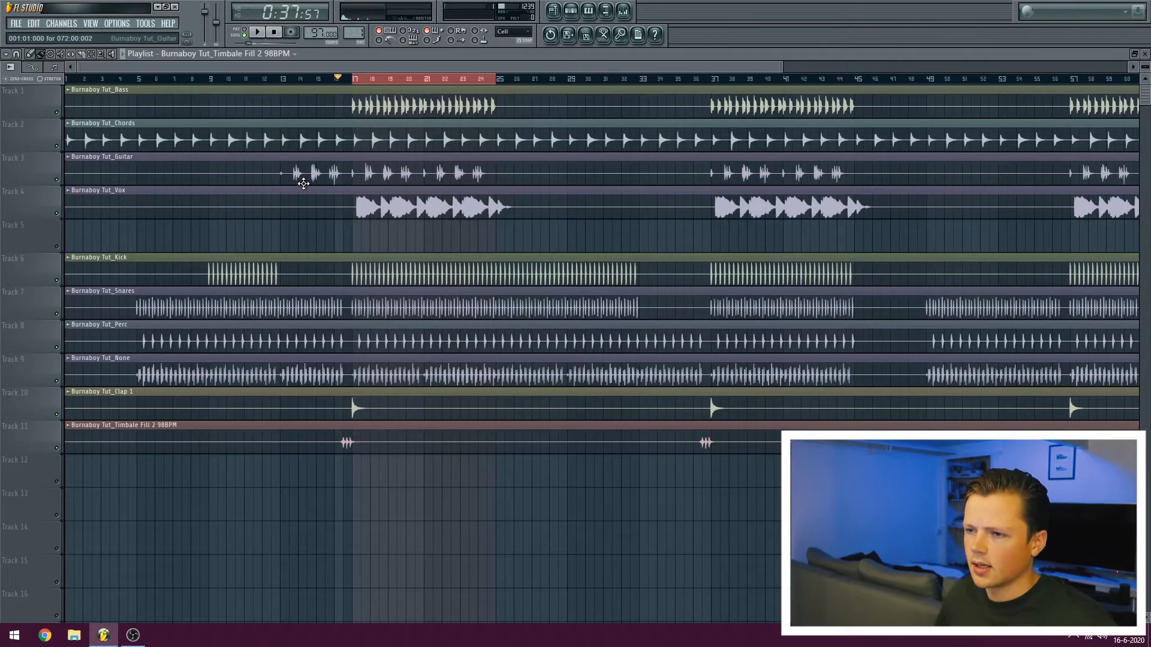
left_click(318, 79)
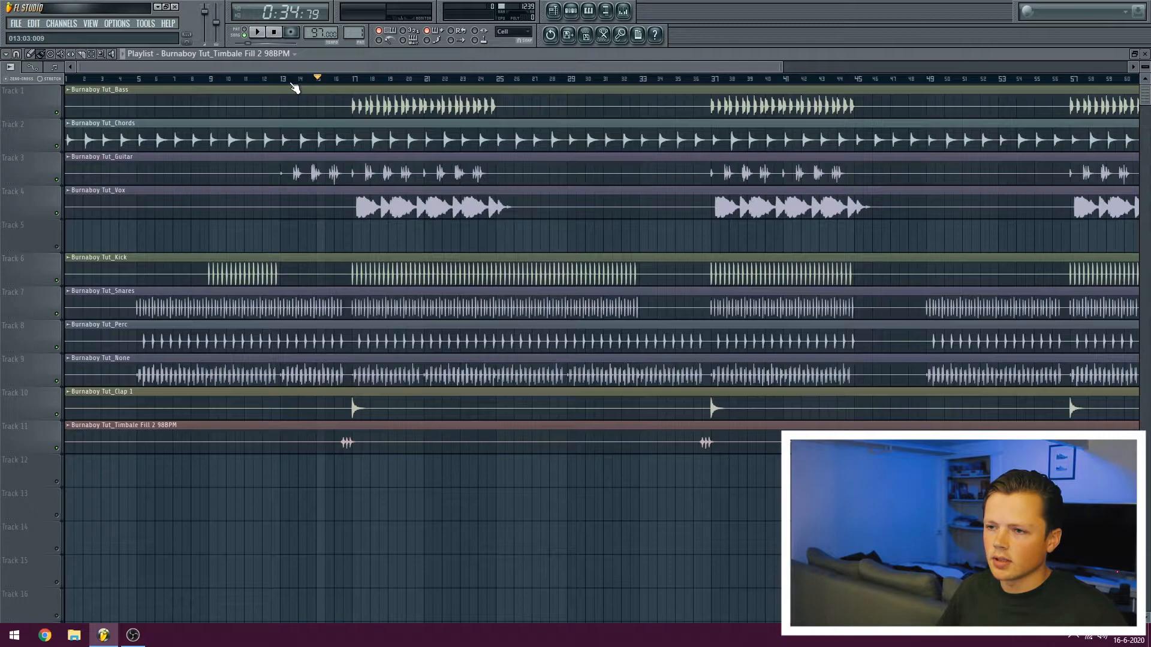
left_click(315, 78)
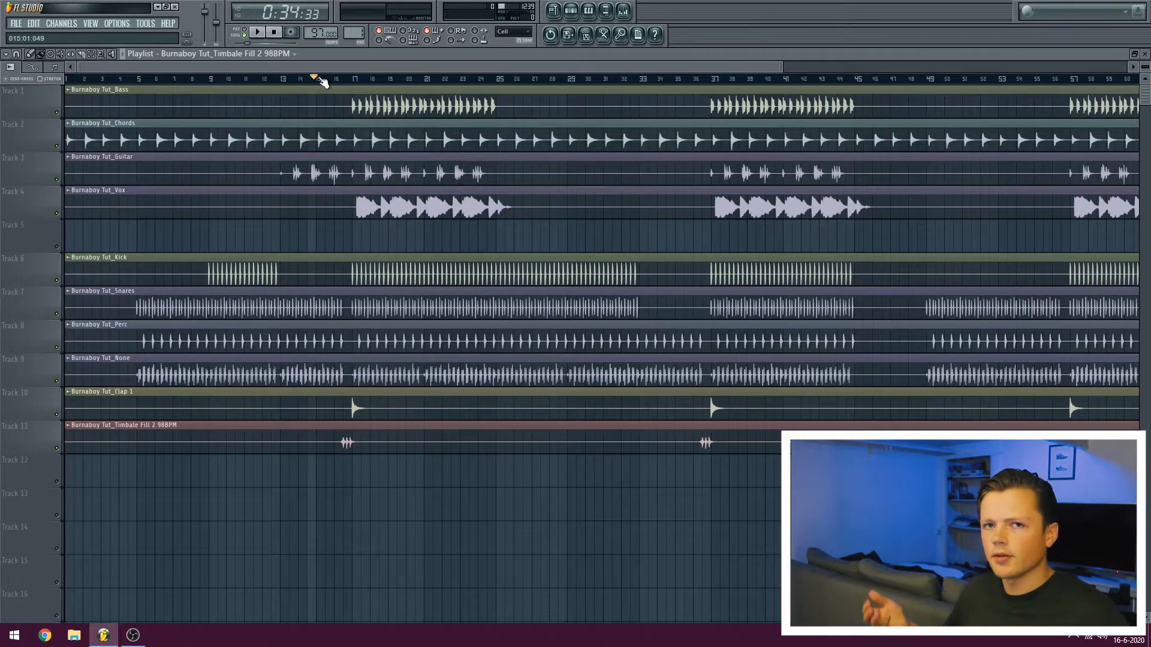
key("space")
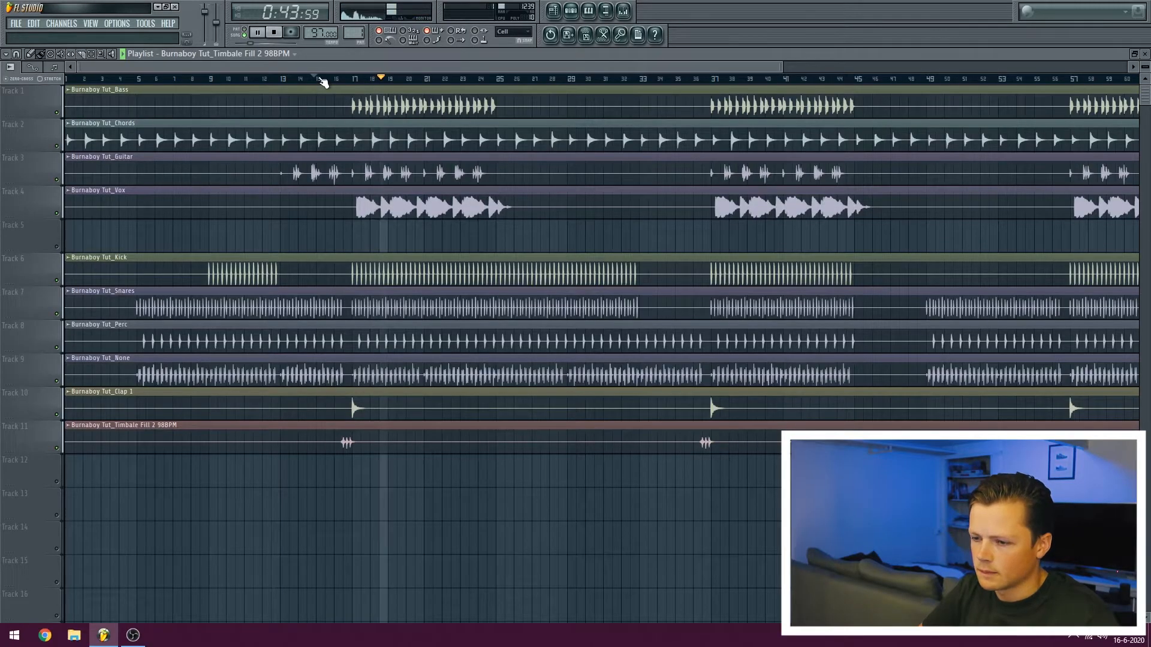
key("space")
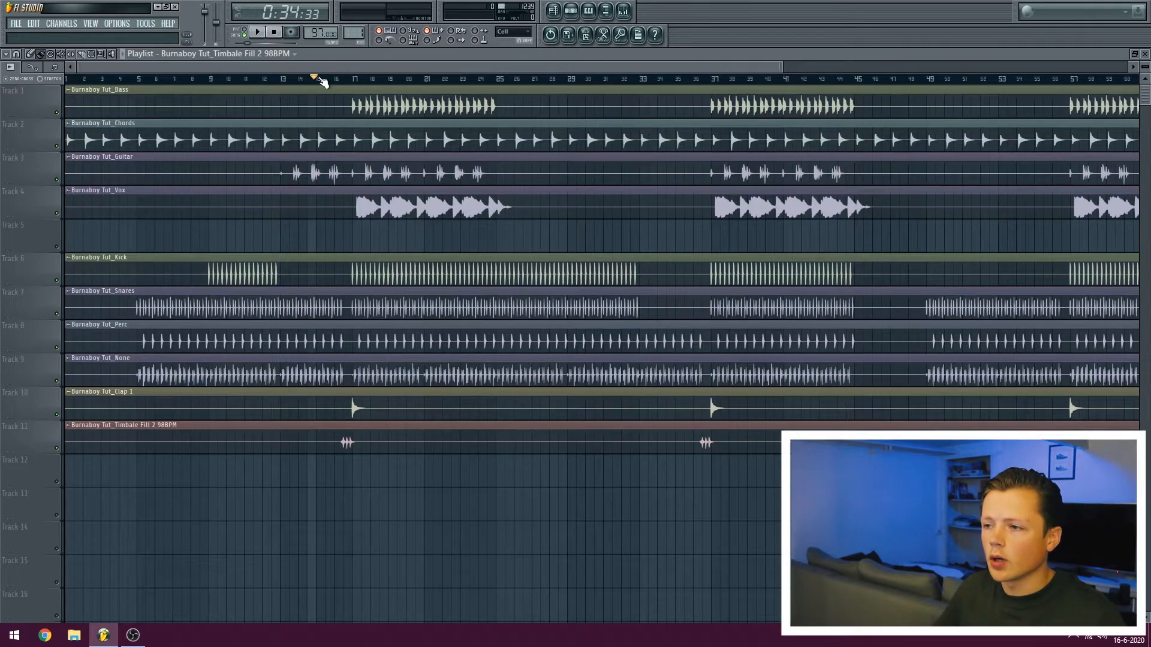
- Open the Fruity Limiter on the mixer's Master channel
left_click(623, 10)
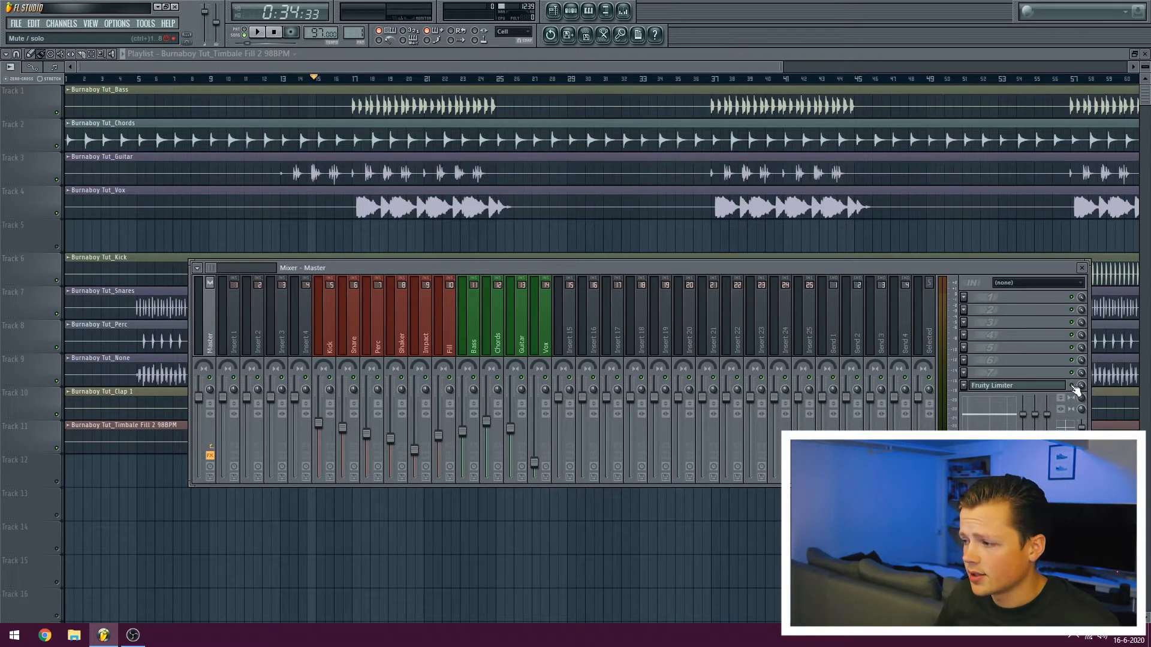
left_click(974, 388)
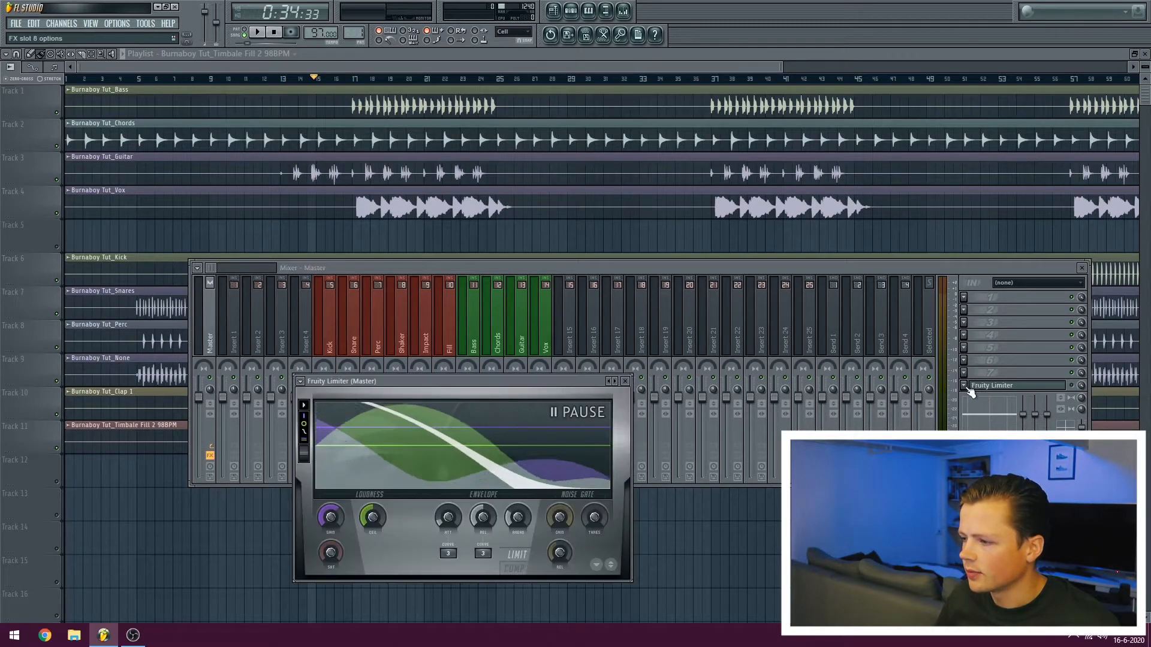
- Remove the Fruity Limiter from the mixer's Master channel
left_click(963, 386)
mouse_move(976, 387)
left_click(901, 67)
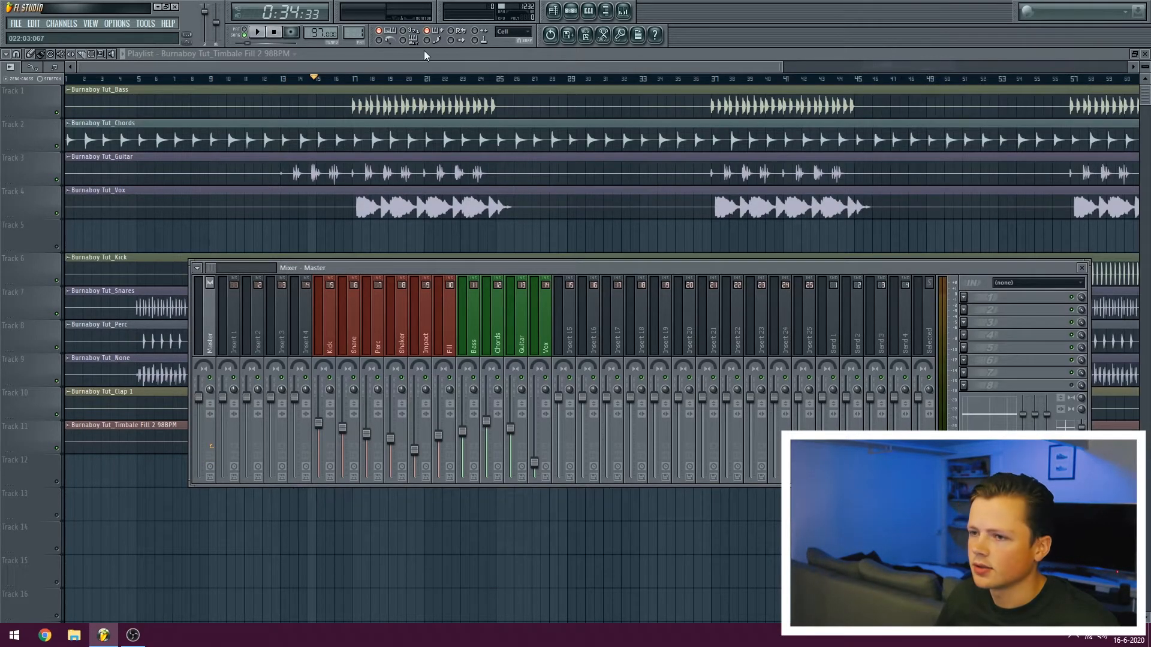
- Play the mix from just before bar 17 with the mixer open to hear it without the limiter
left_click(351, 79)
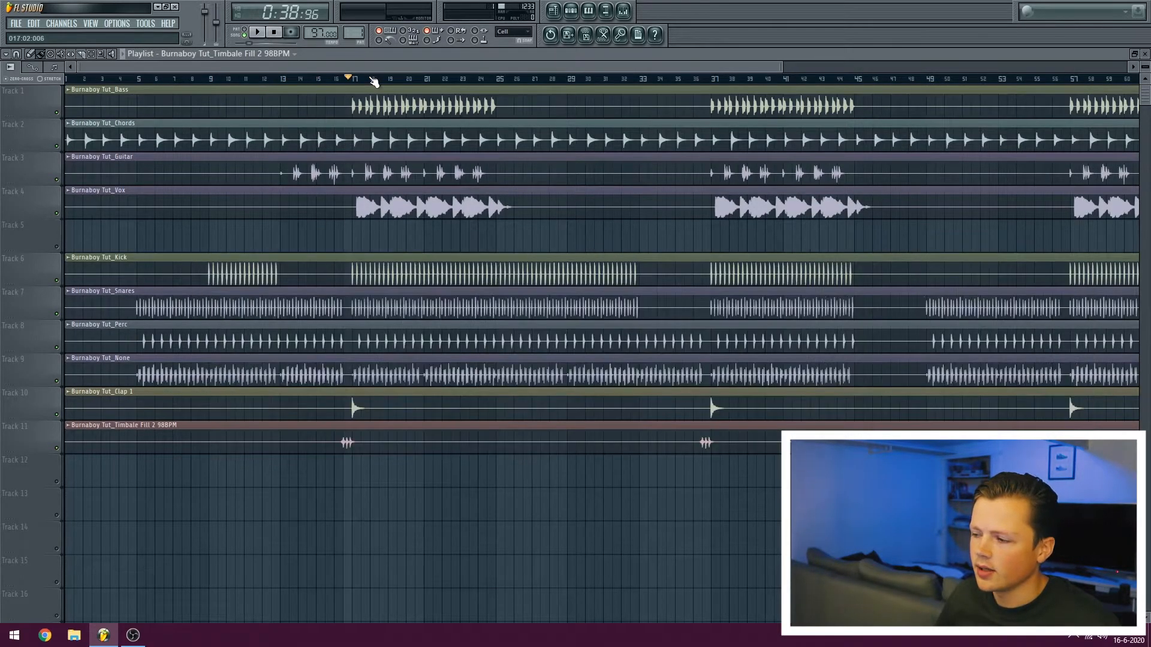
left_click(623, 10)
key("space")
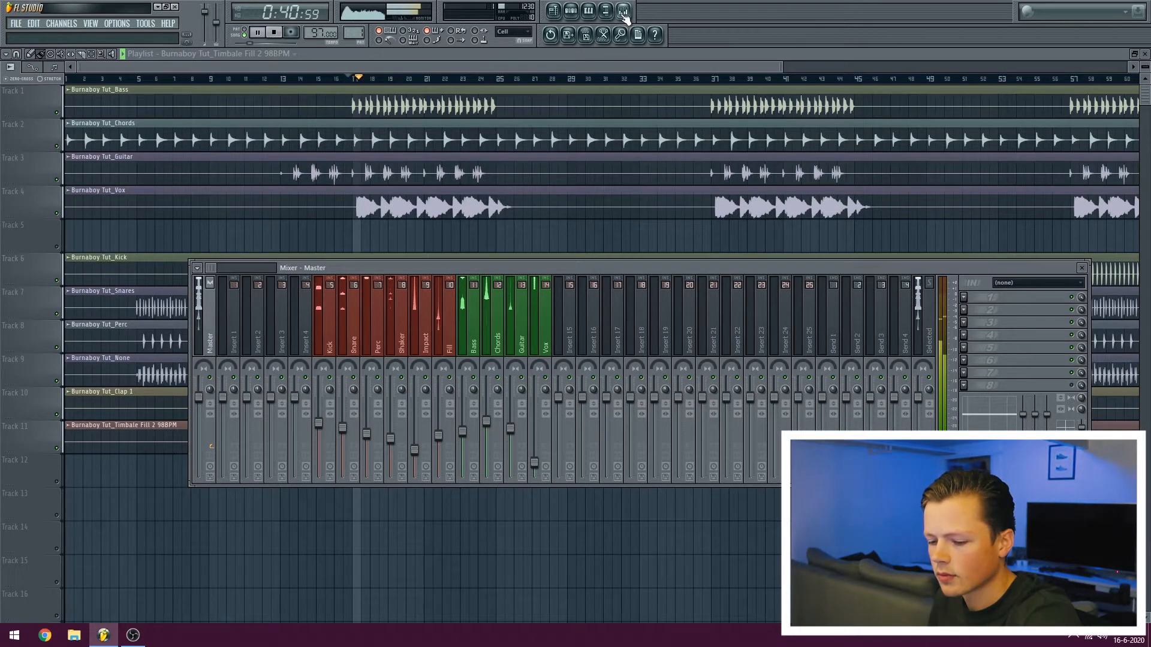
key("space")
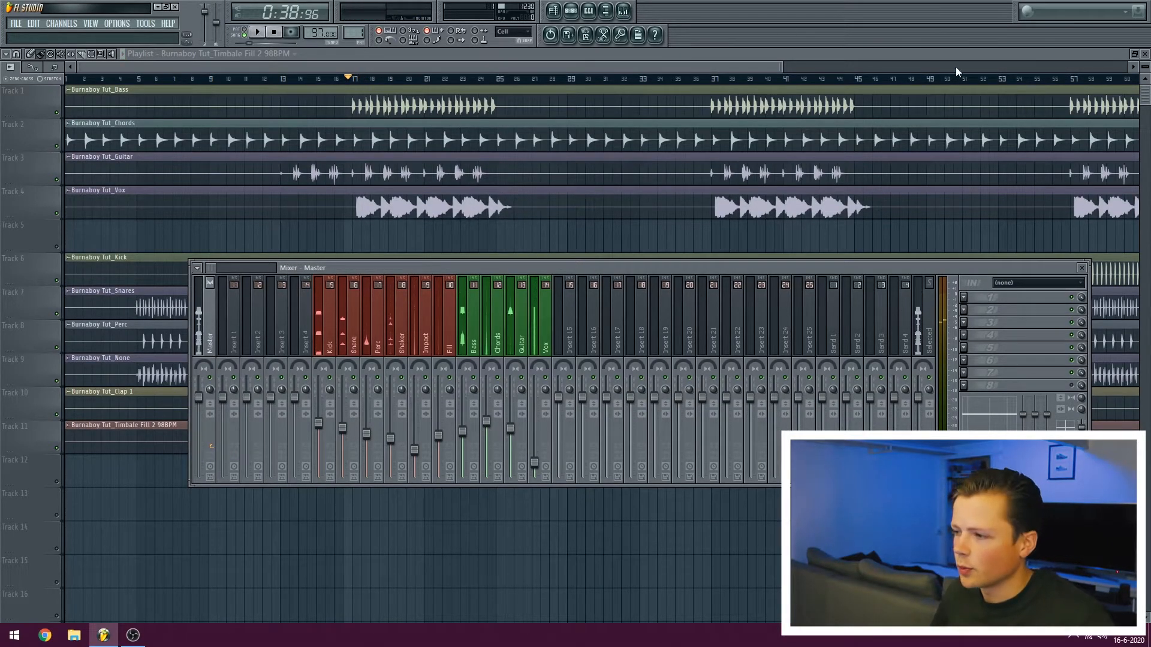
- Select bars 17 to 25 on the playlist timeline as the loop region
left_click(964, 297)
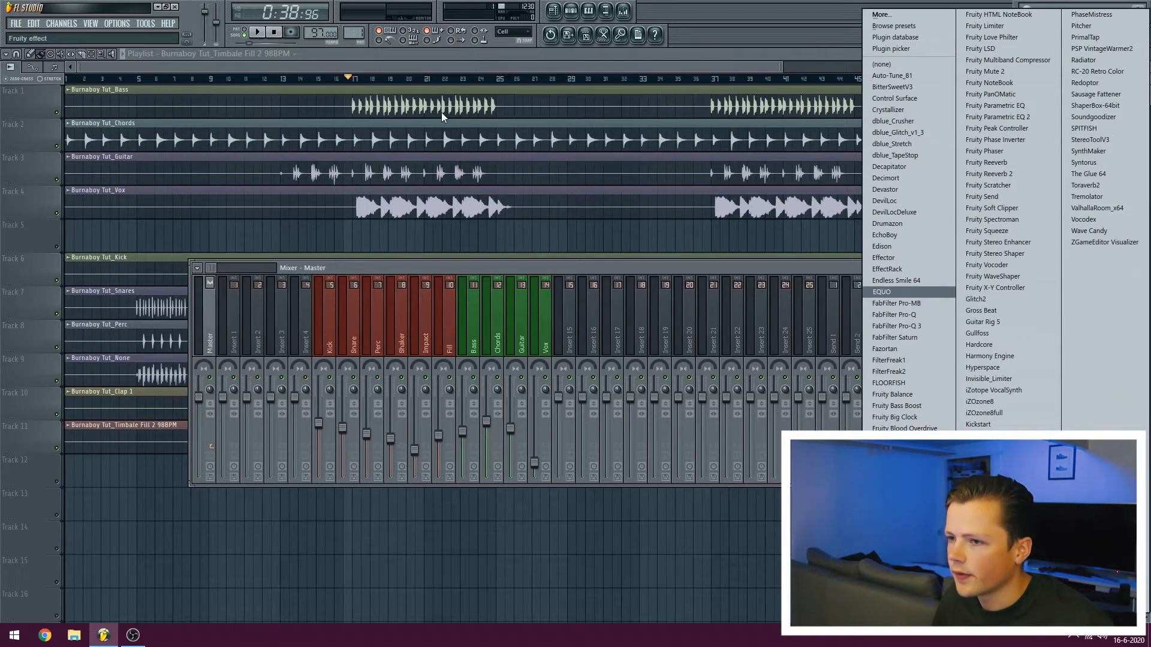
left_click(352, 62)
scroll(368, 89, "up", 4)
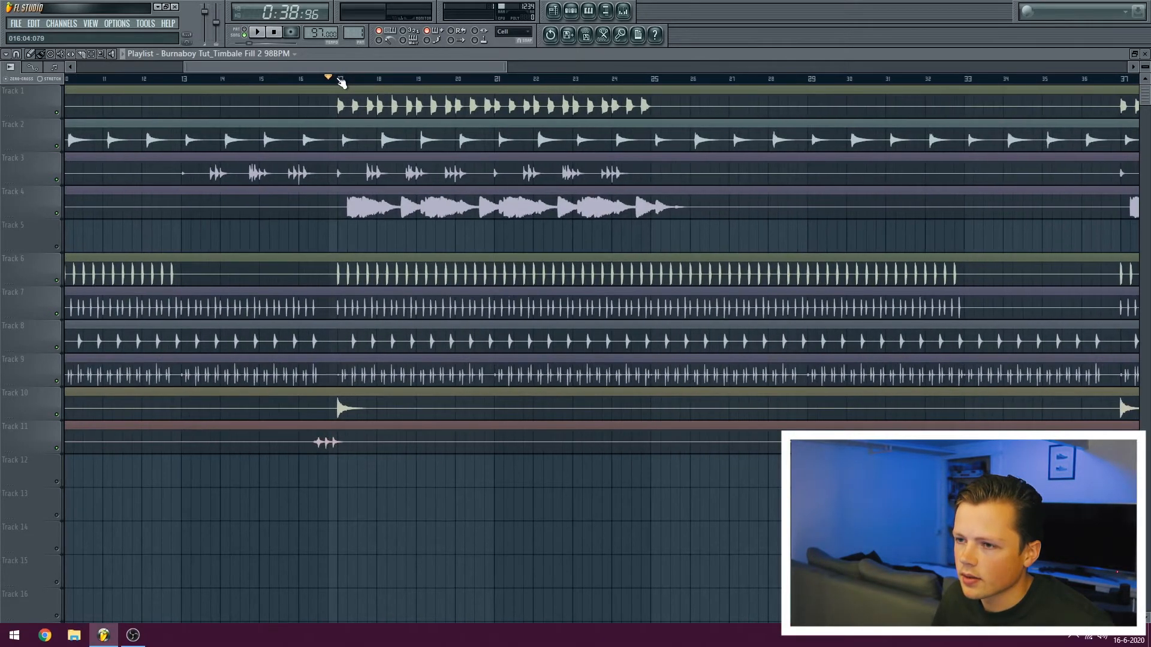
left_click_drag(341, 79, 651, 78)
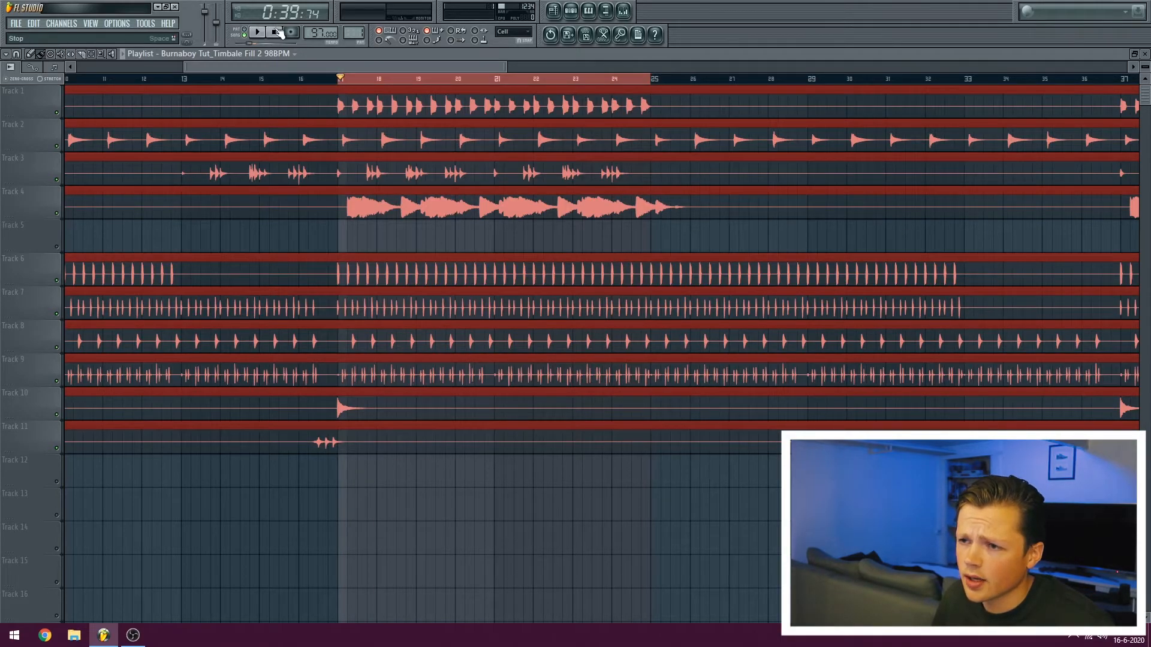
- Load the Gullfoss plugin into the first effect slot of the mixer's Master channel
left_click(629, 11)
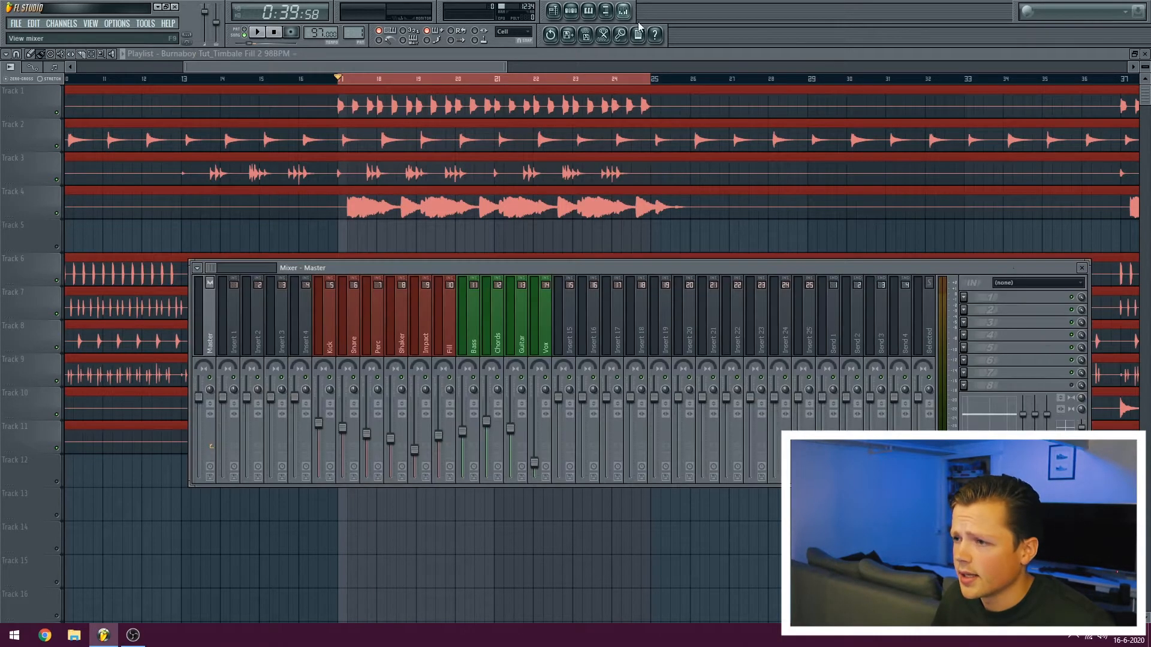
left_click(975, 303)
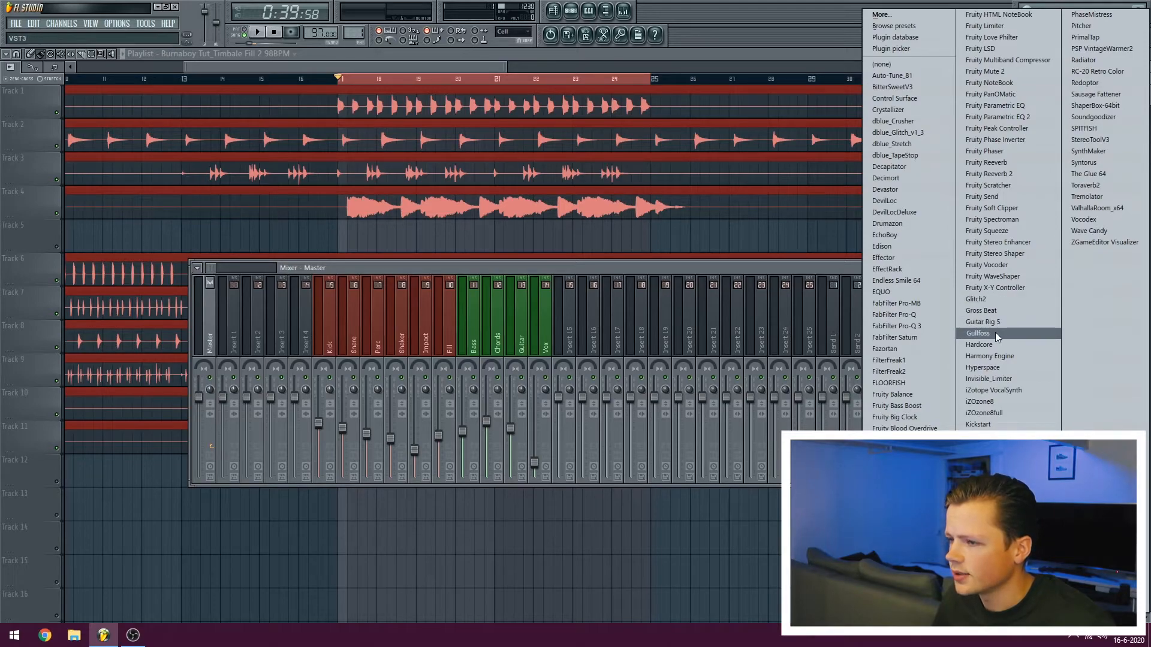
left_click(404, 62)
left_click(623, 11)
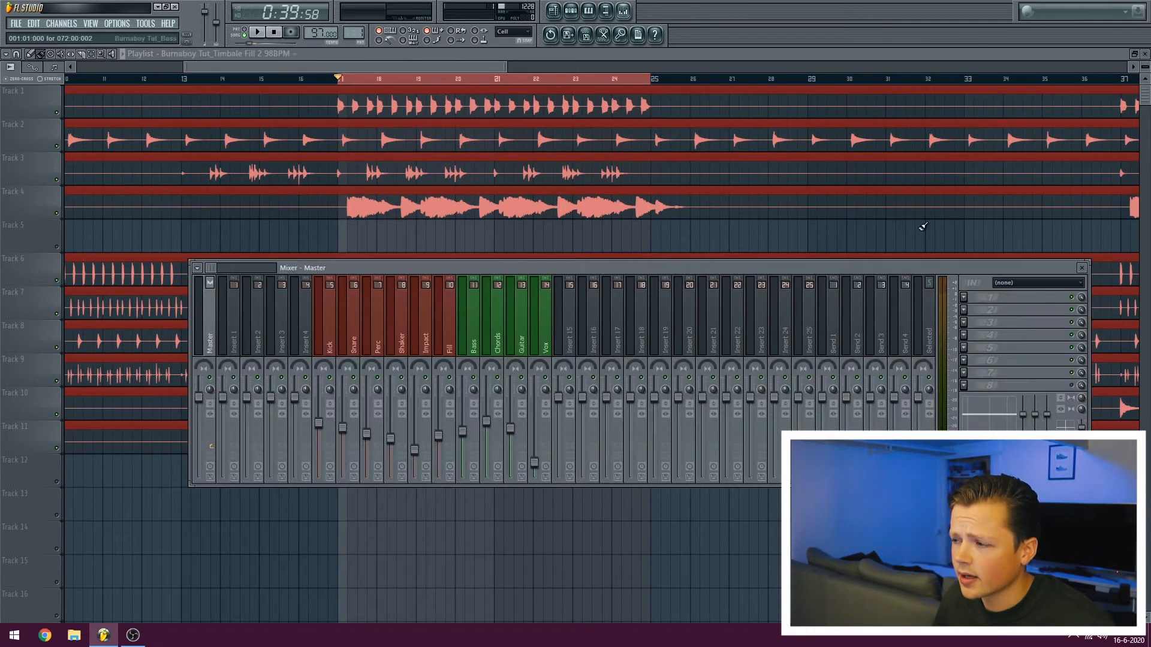
left_click(964, 297)
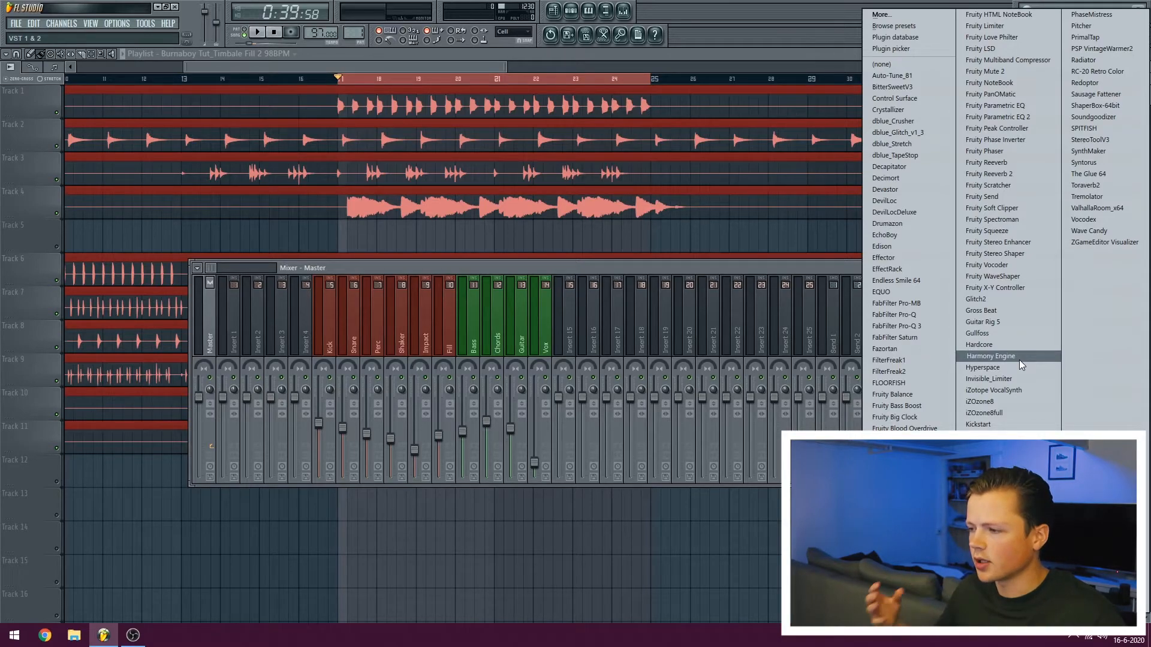
left_click(1012, 333)
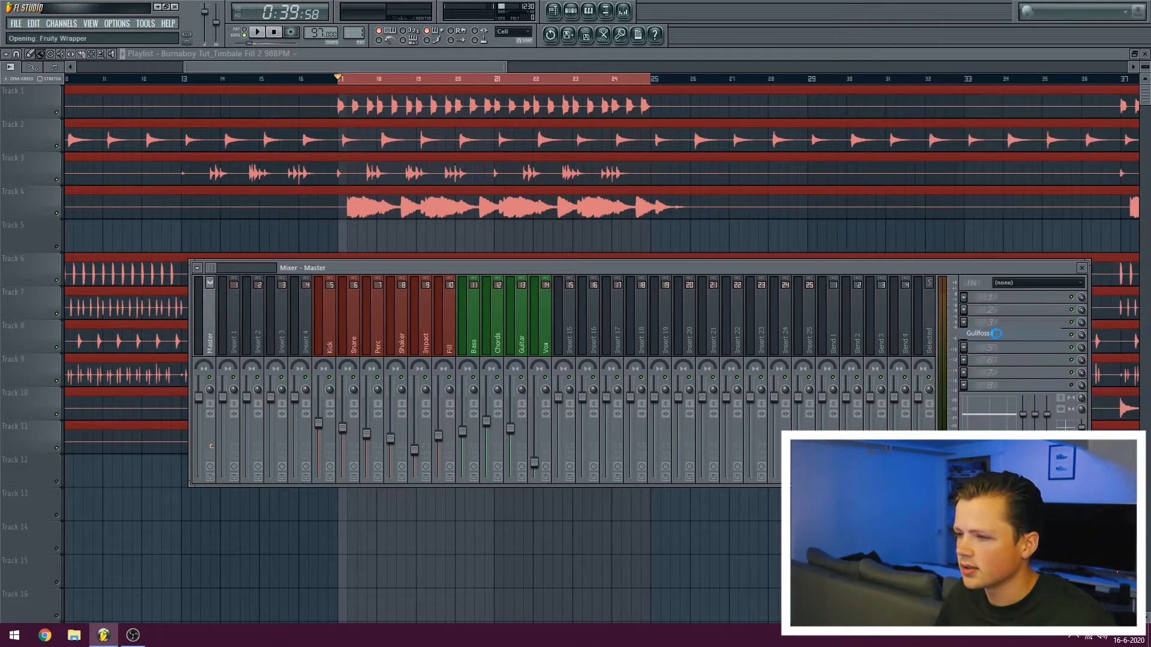
- During playback, set Gullfoss's Recover to 24%, Tame to 21% and Brighten to 12%
left_click(257, 33)
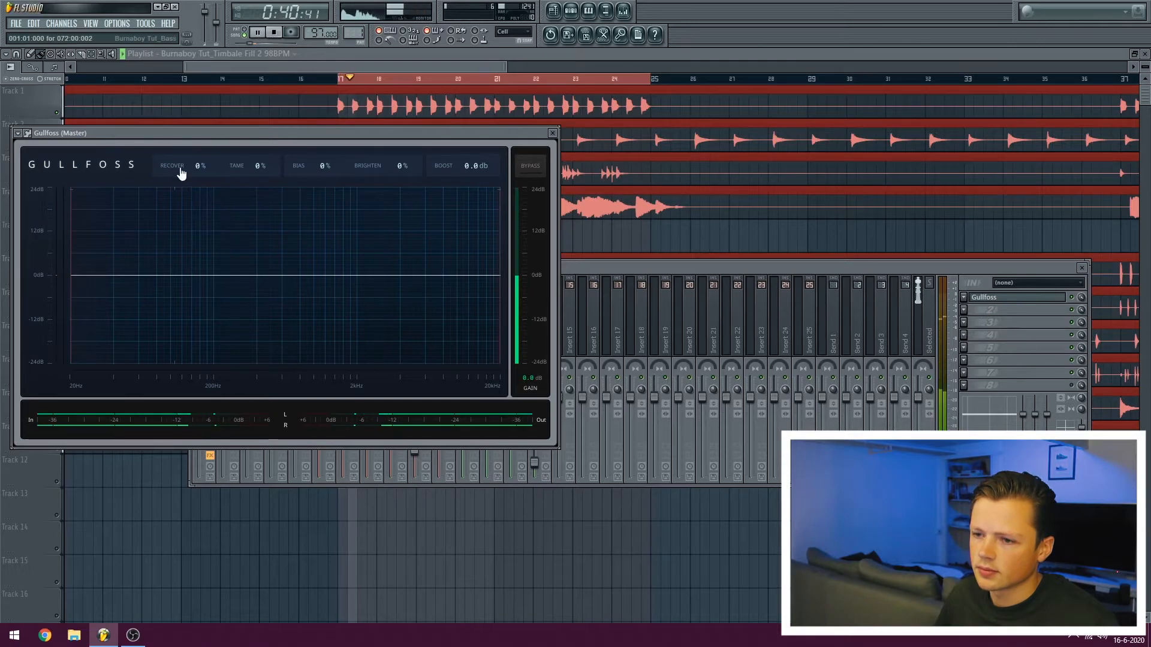
left_click_drag(196, 166, 204, 142)
left_click_drag(398, 167, 399, 156)
left_click_drag(255, 166, 279, 147)
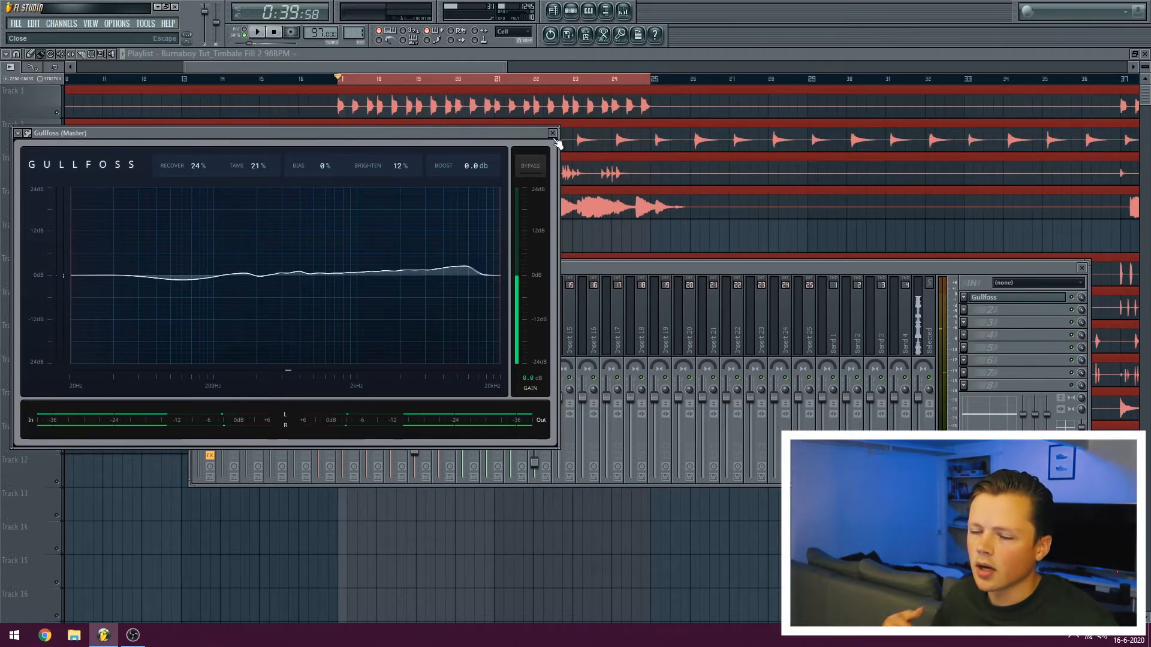
key("space")
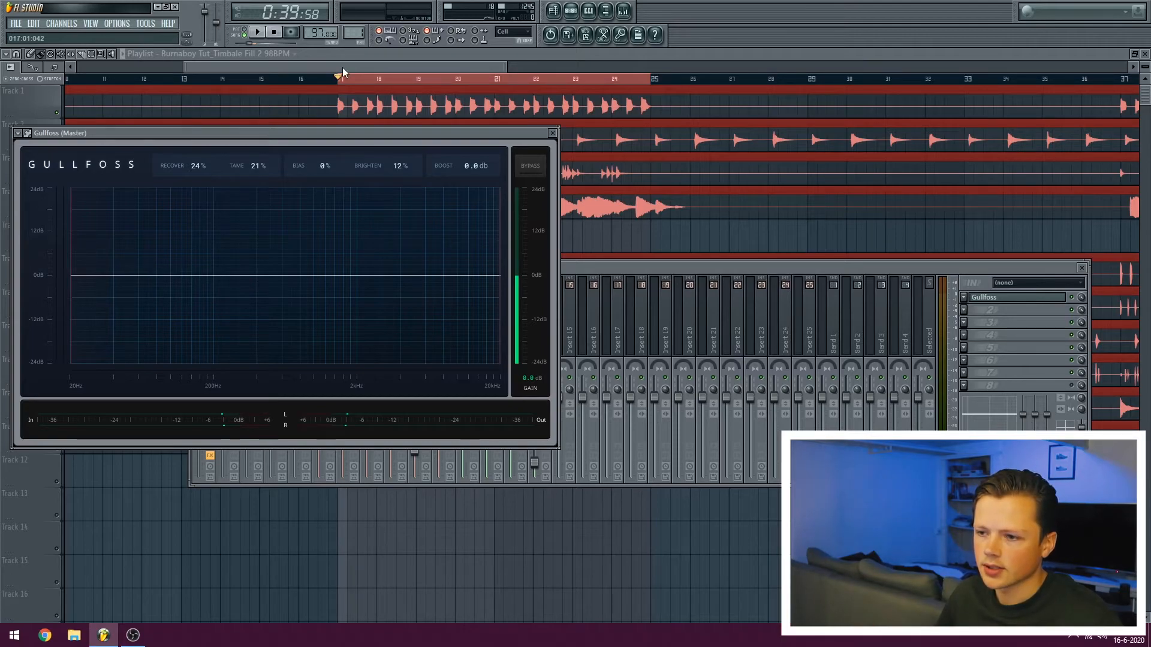
- Move the Gullfoss window aside, play the loop to check the equalization and close the plugin
left_click_drag(361, 133, 486, 136)
key("space")
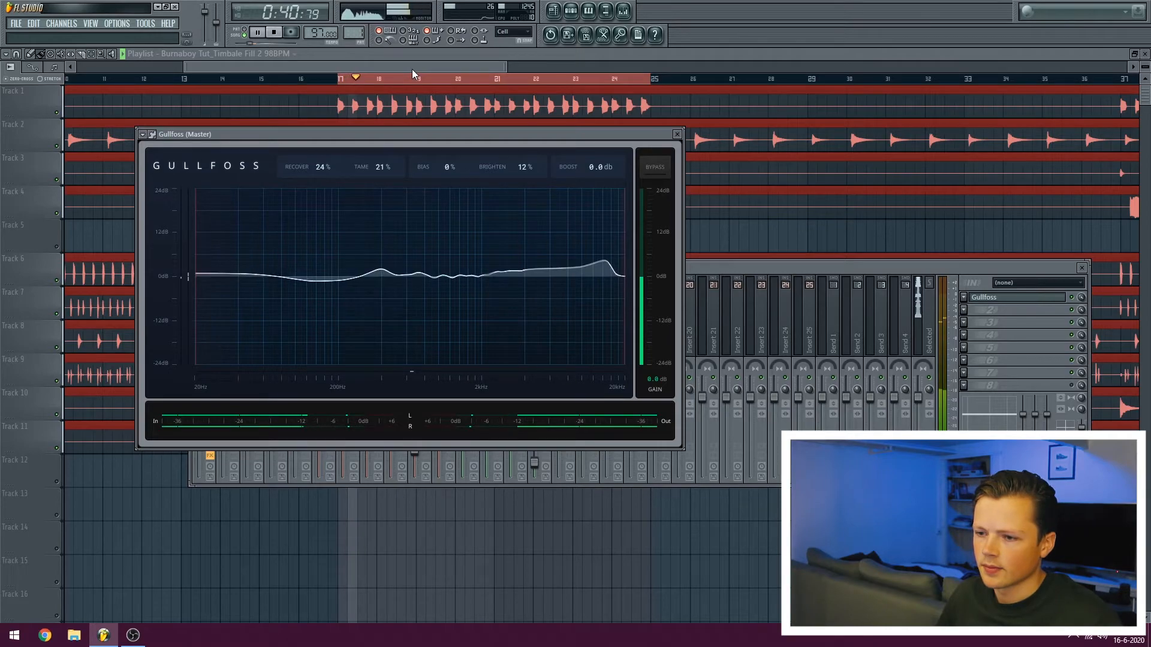
key("space")
left_click(678, 134)
- Load Invisible_Limiter into the Master channel's second effect slot and set its Limit Level to -8.00 dB
left_click(1013, 310)
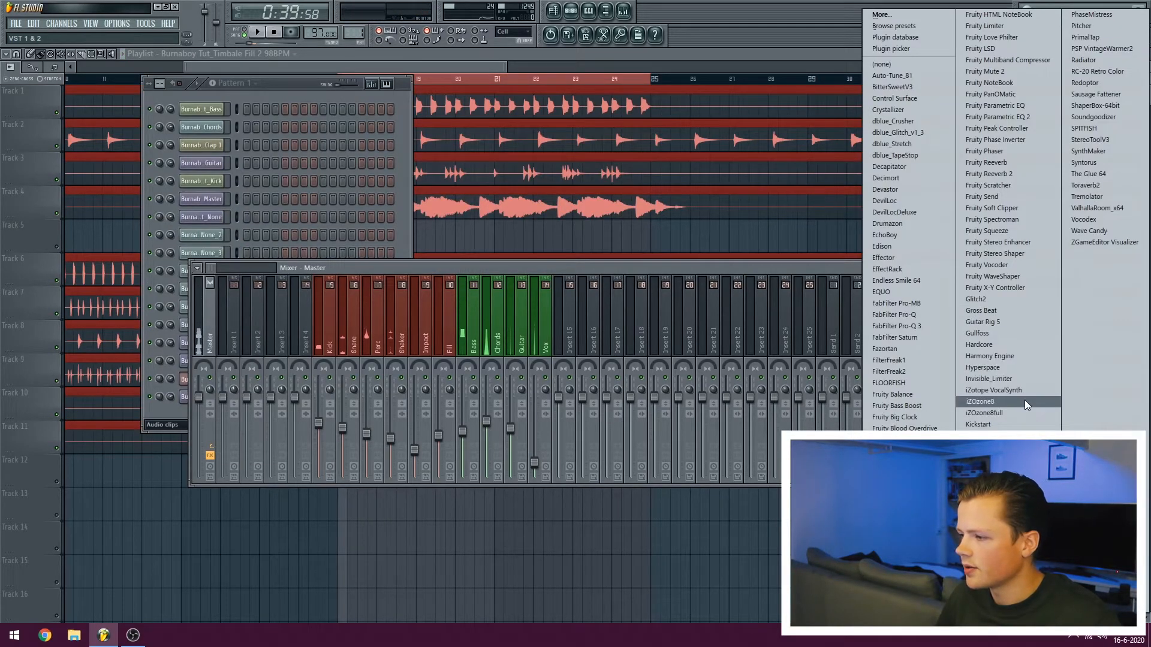
left_click(999, 377)
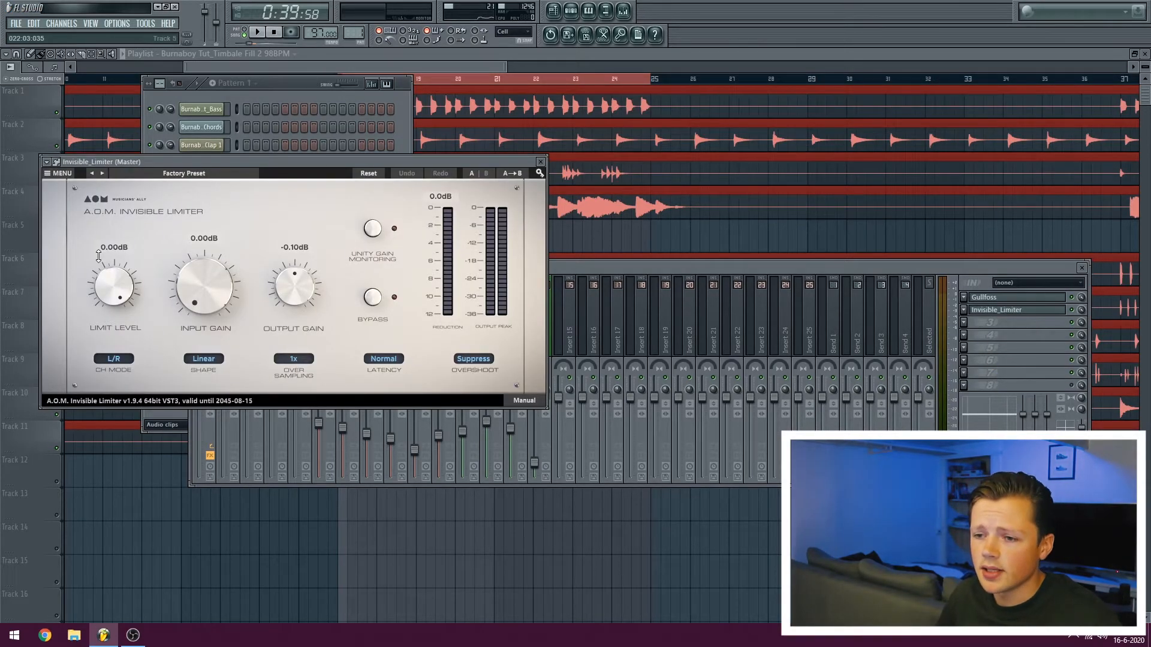
left_click_drag(114, 288, 110, 339)
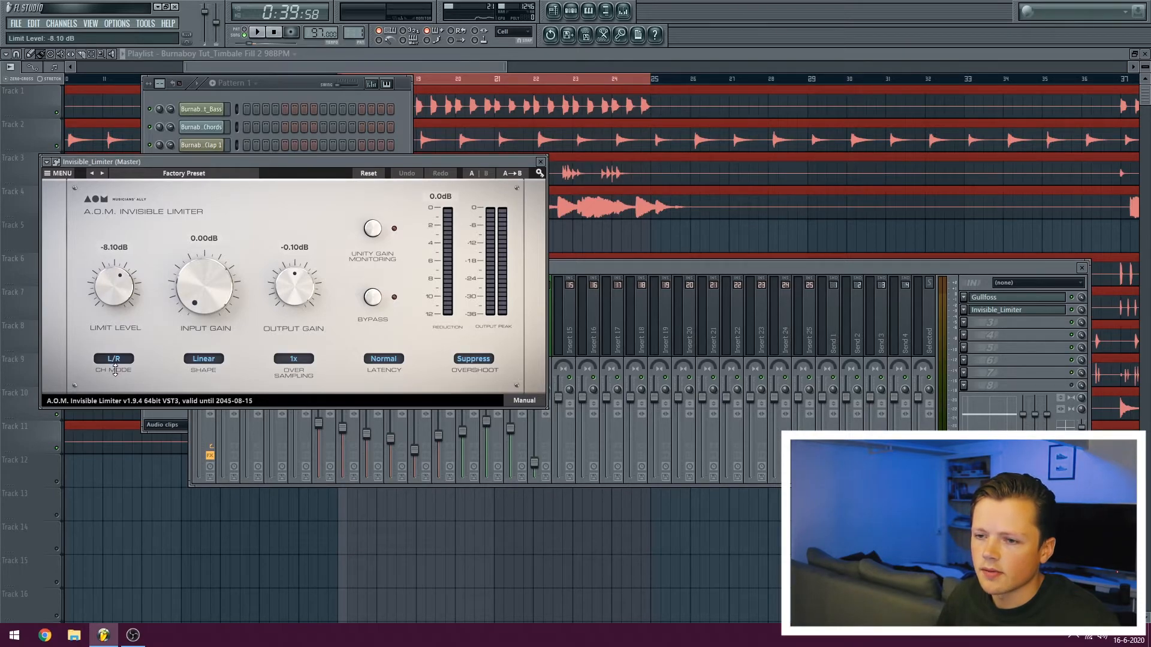
- Play the loop to check the limiter's gain reduction, close its window and listen again while watching the mixer levels
left_click(257, 33)
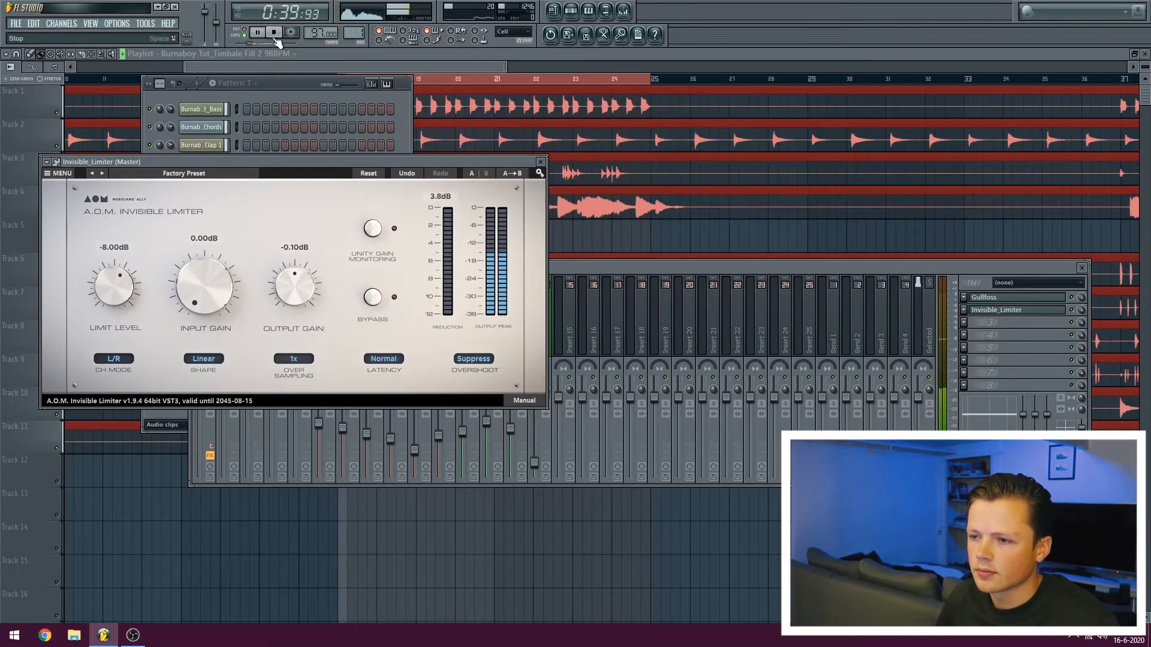
left_click(540, 162)
key("space")
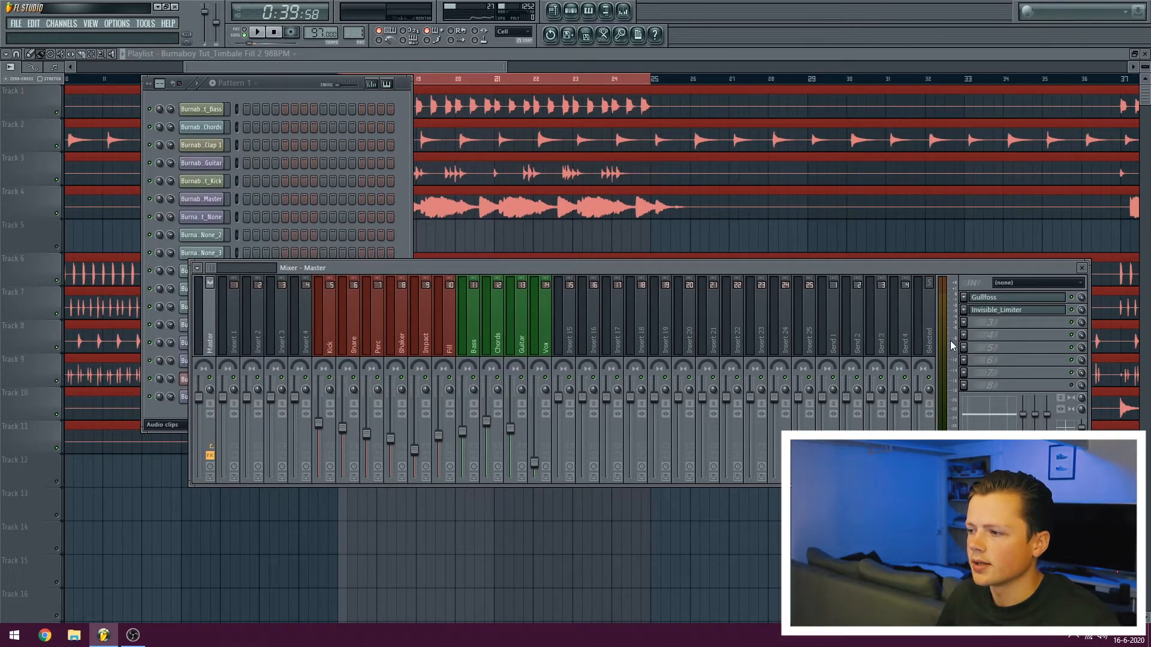
key("space")
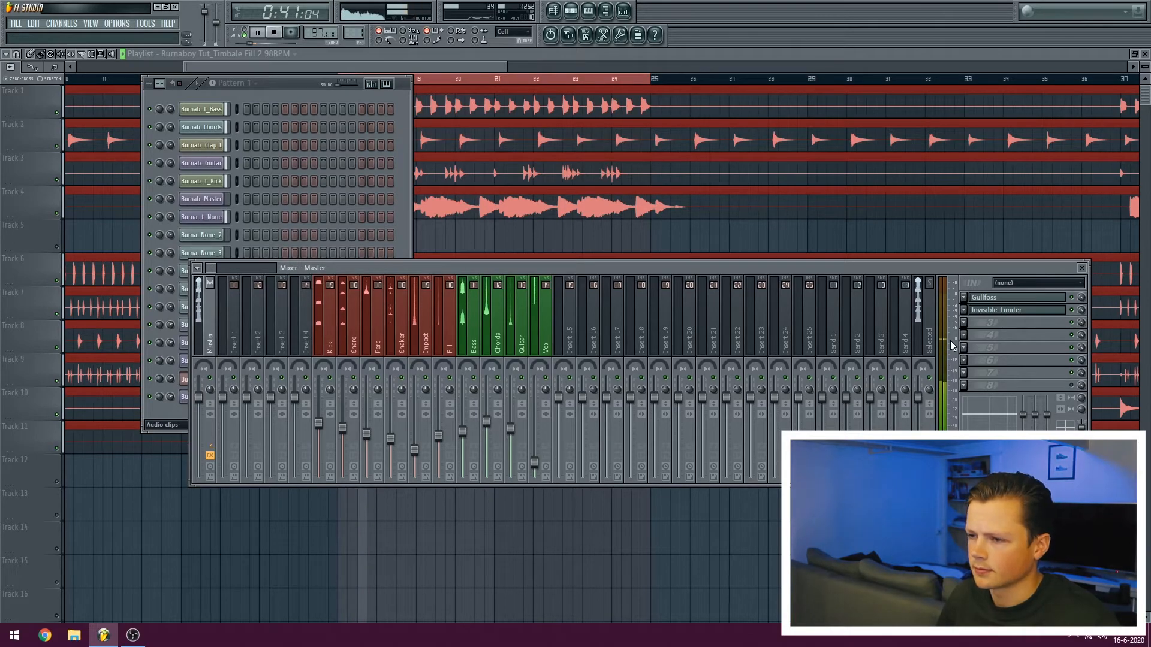
key("space")
- Load The Glue into the Master channel's third effect slot and apply its "Master - Jonas Aden" preset
left_click(974, 324)
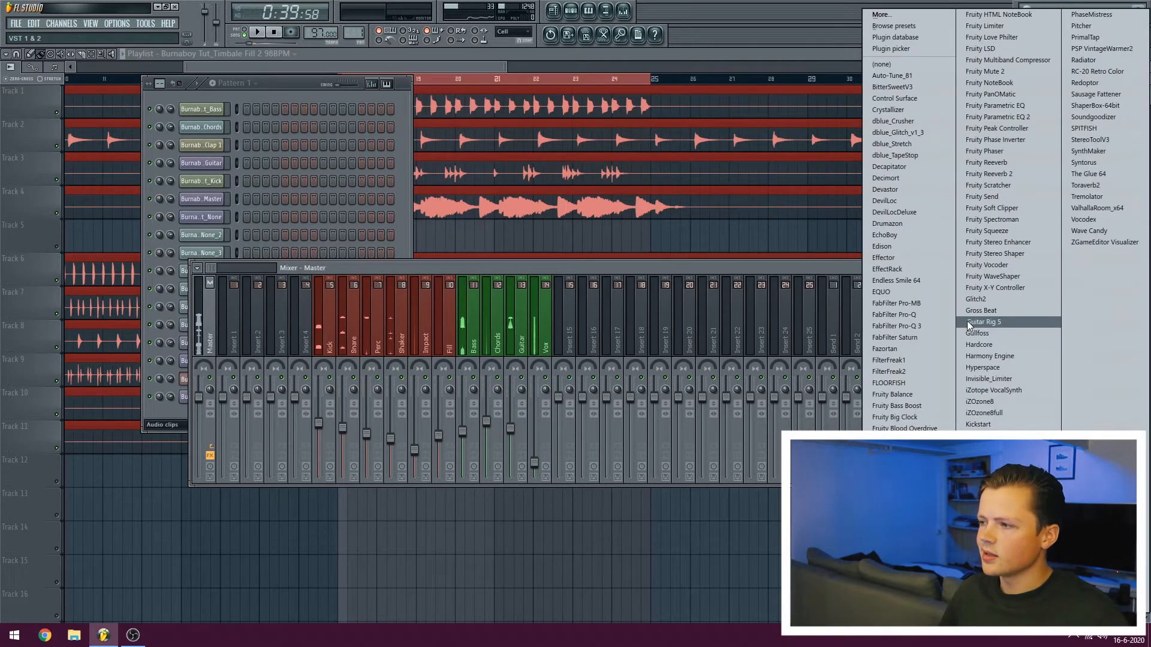
left_click(1087, 174)
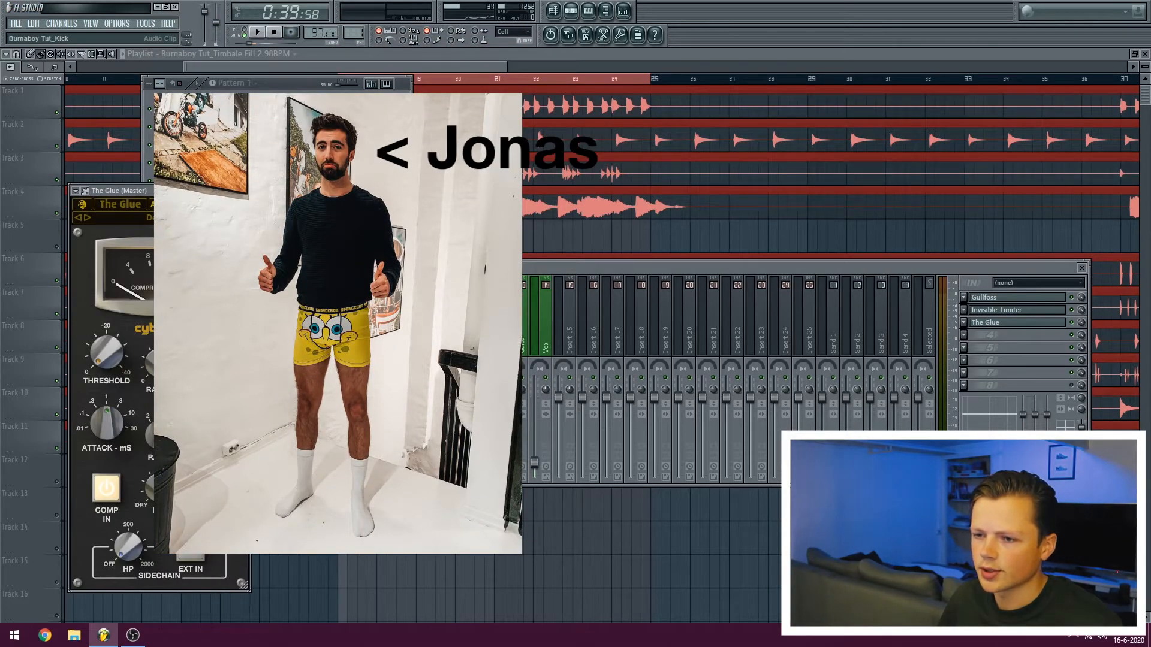
left_click_drag(114, 191, 433, 159)
left_click(489, 188)
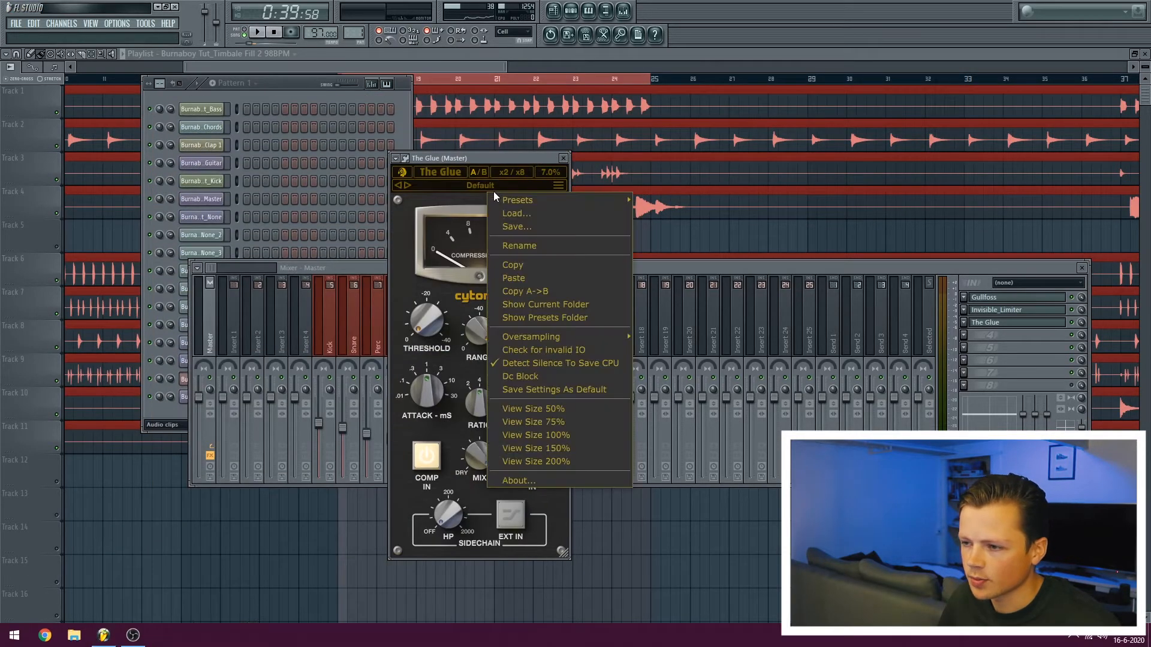
mouse_move(518, 203)
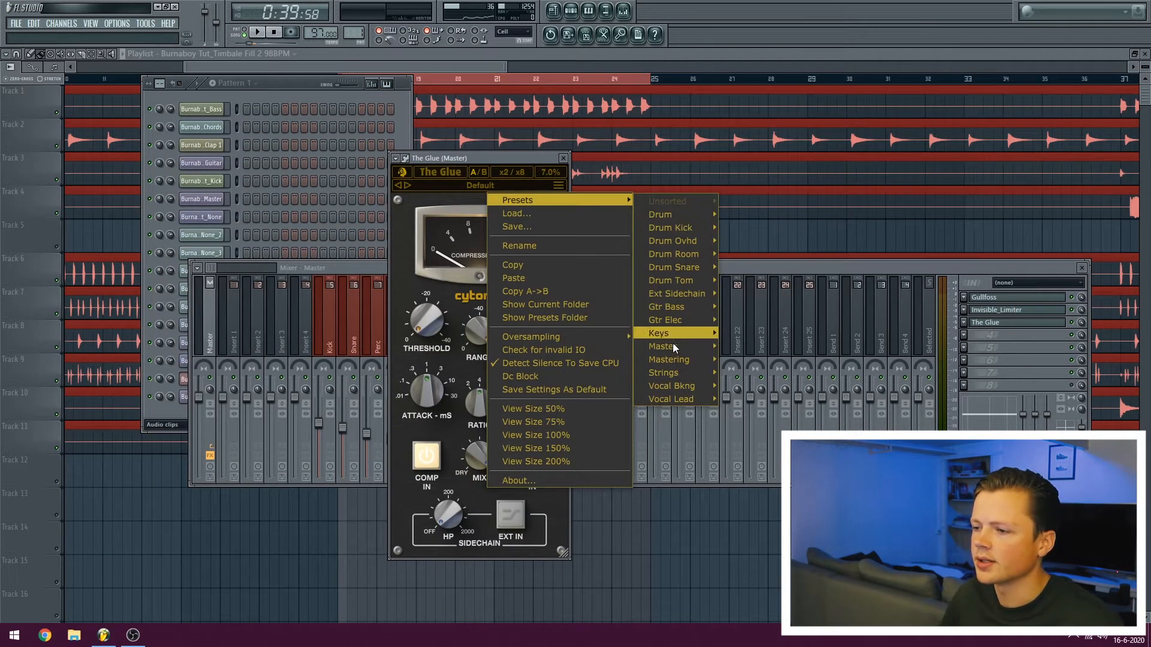
left_click(767, 344)
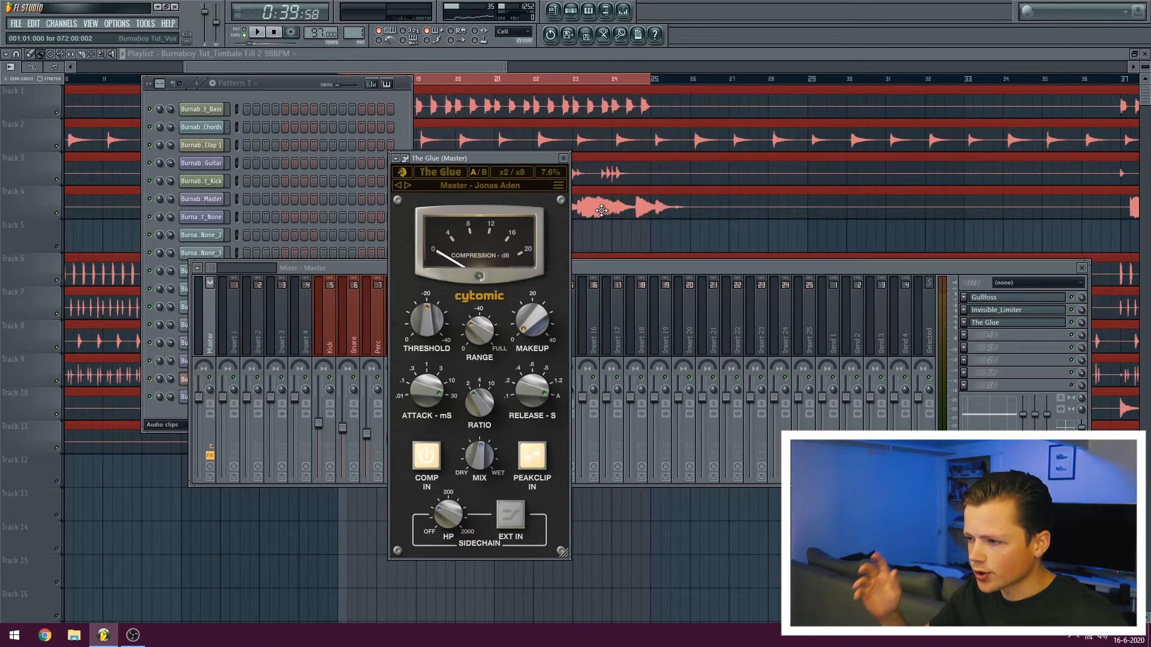
- Play the loop to check The Glue's compression amount and close the plugin window
key("space")
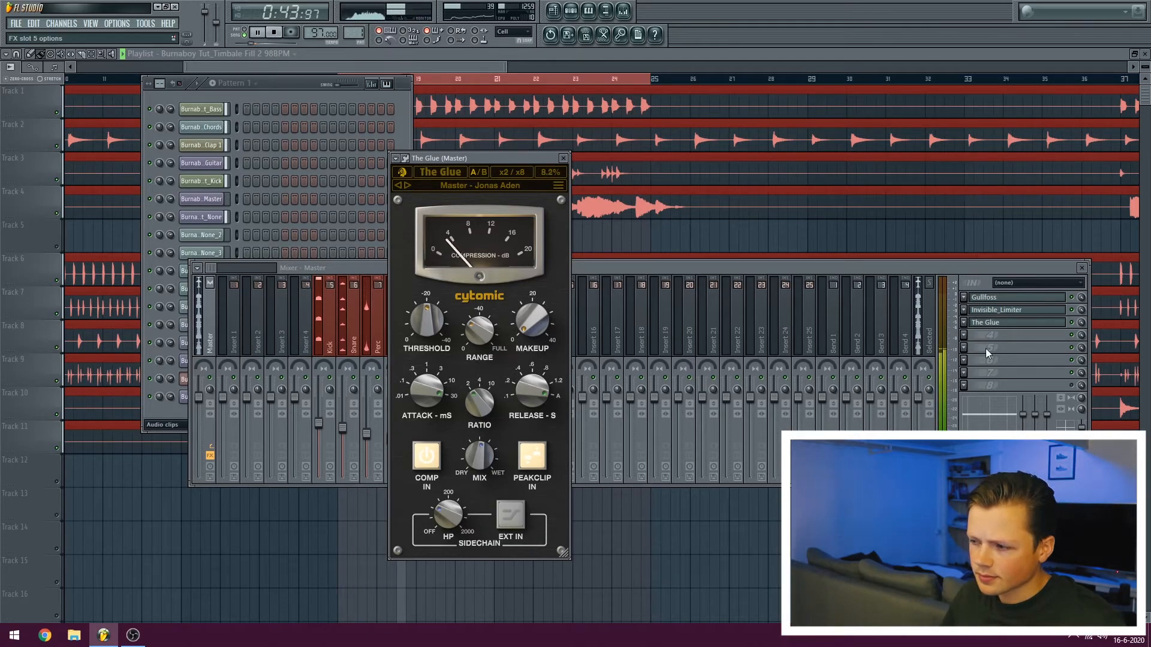
key("space")
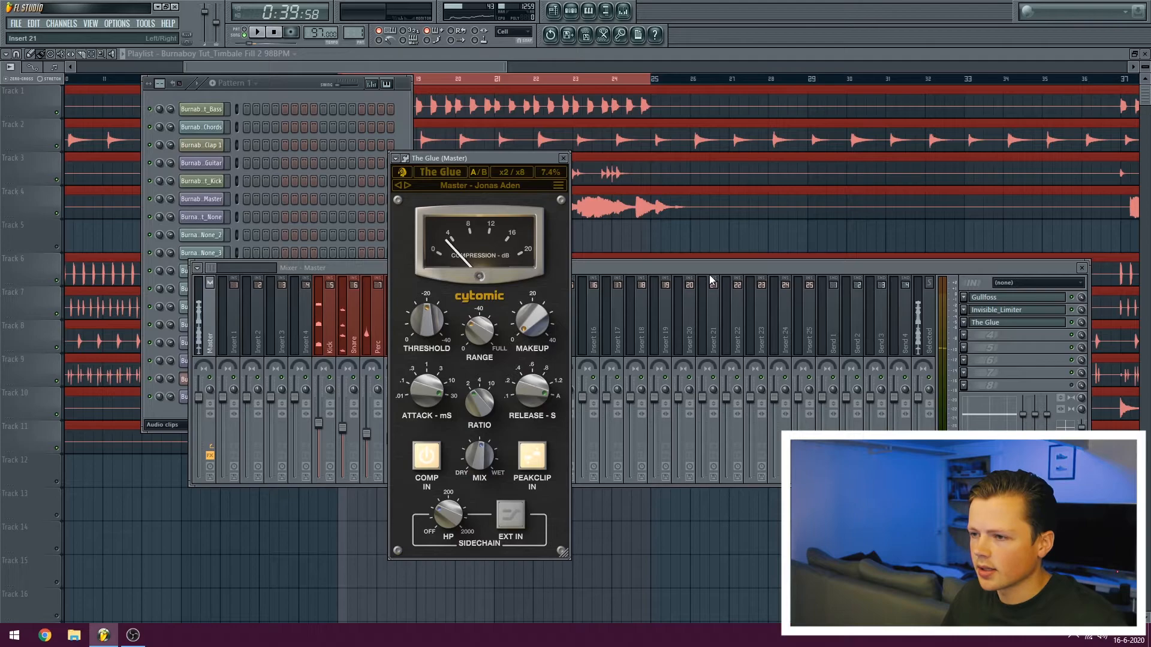
left_click(563, 158)
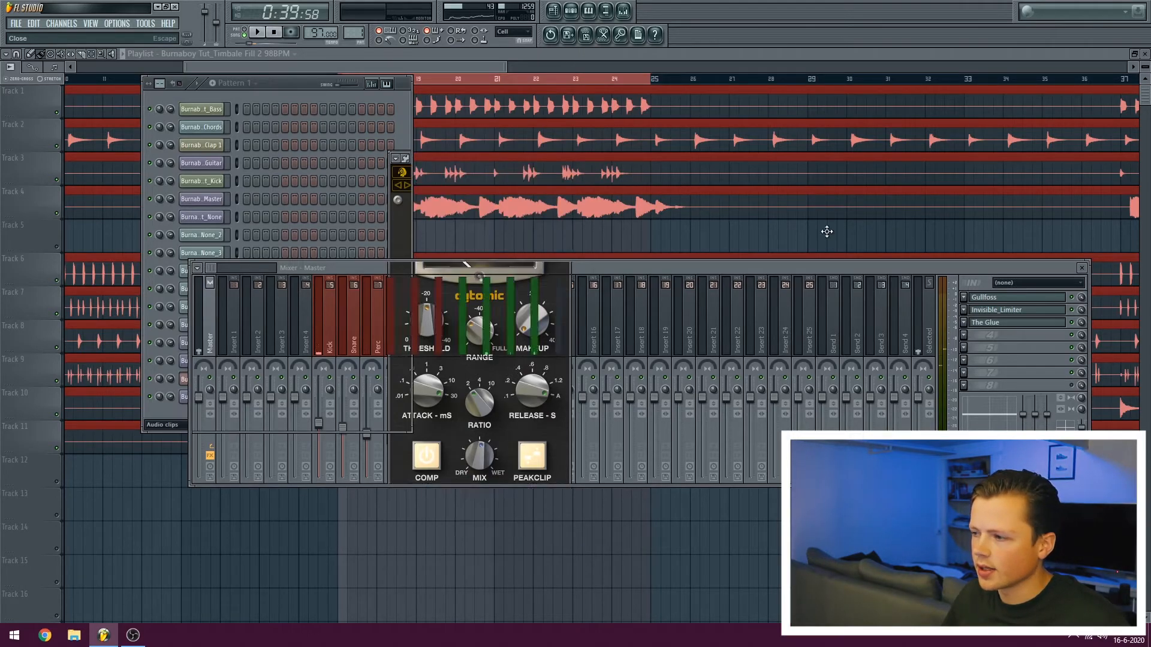
- Load Ozone 8 Imager into the Master channel's fourth effect slot, solo Band 1 during playback and set its width to -100
left_click(964, 336)
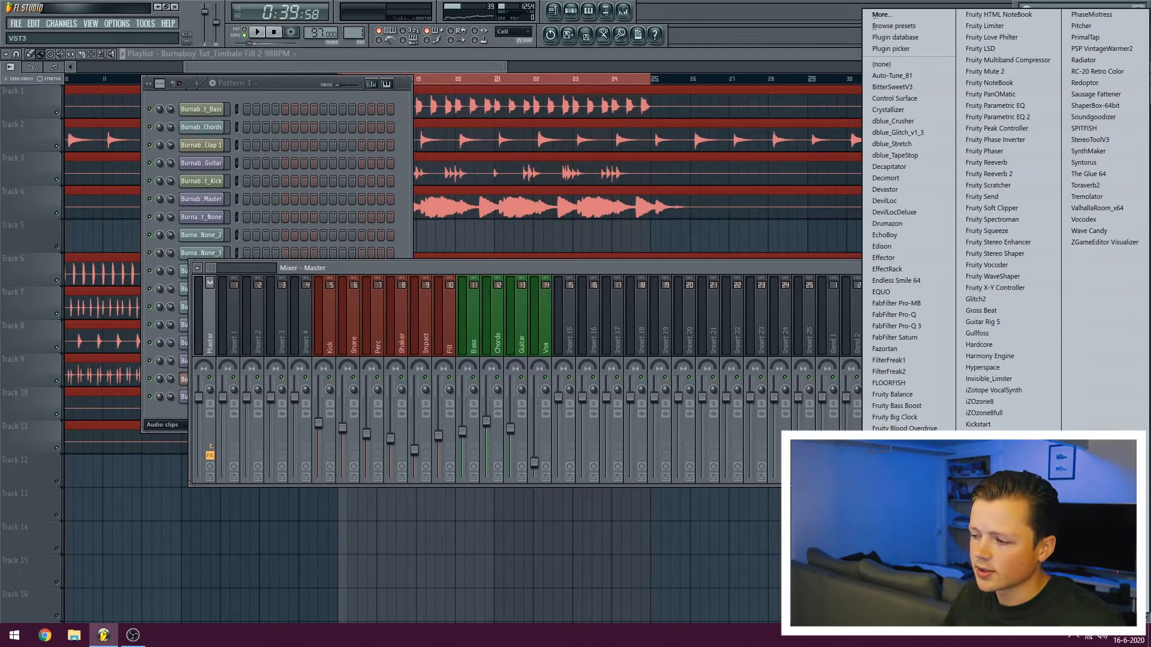
left_click(989, 519)
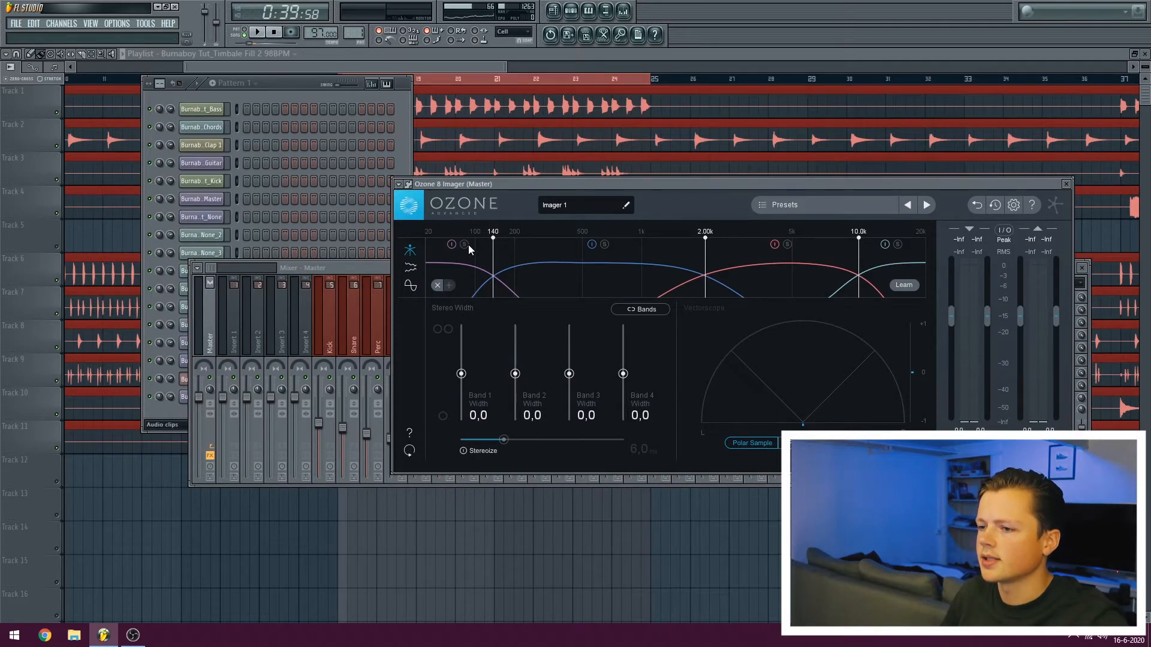
left_click(259, 32)
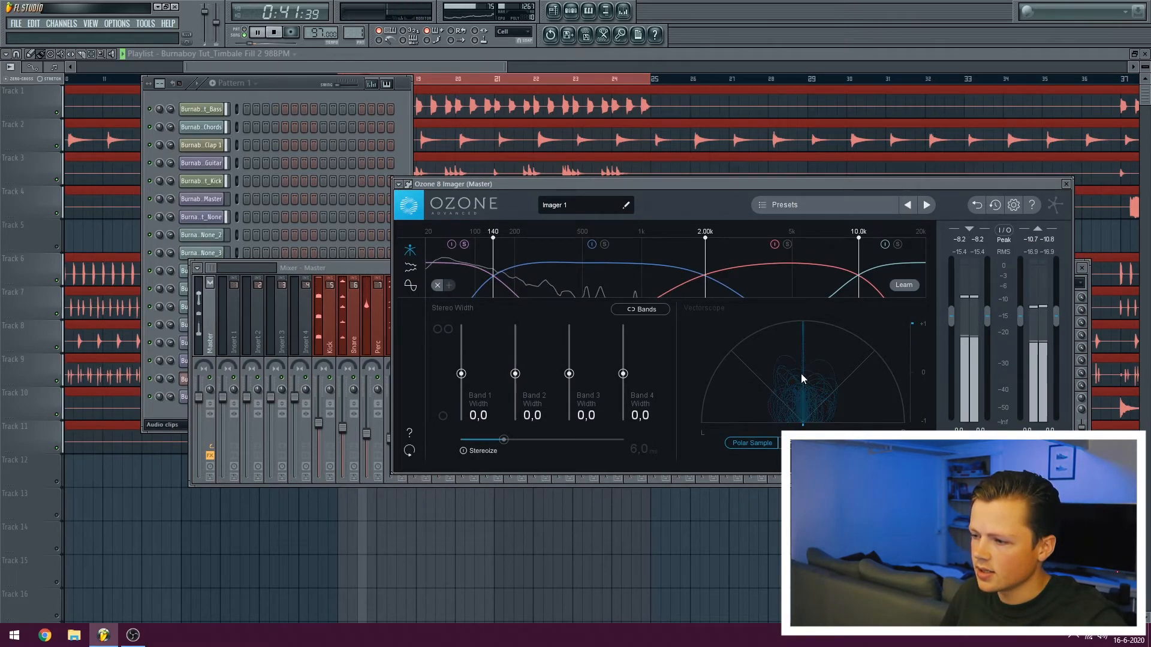
key("space")
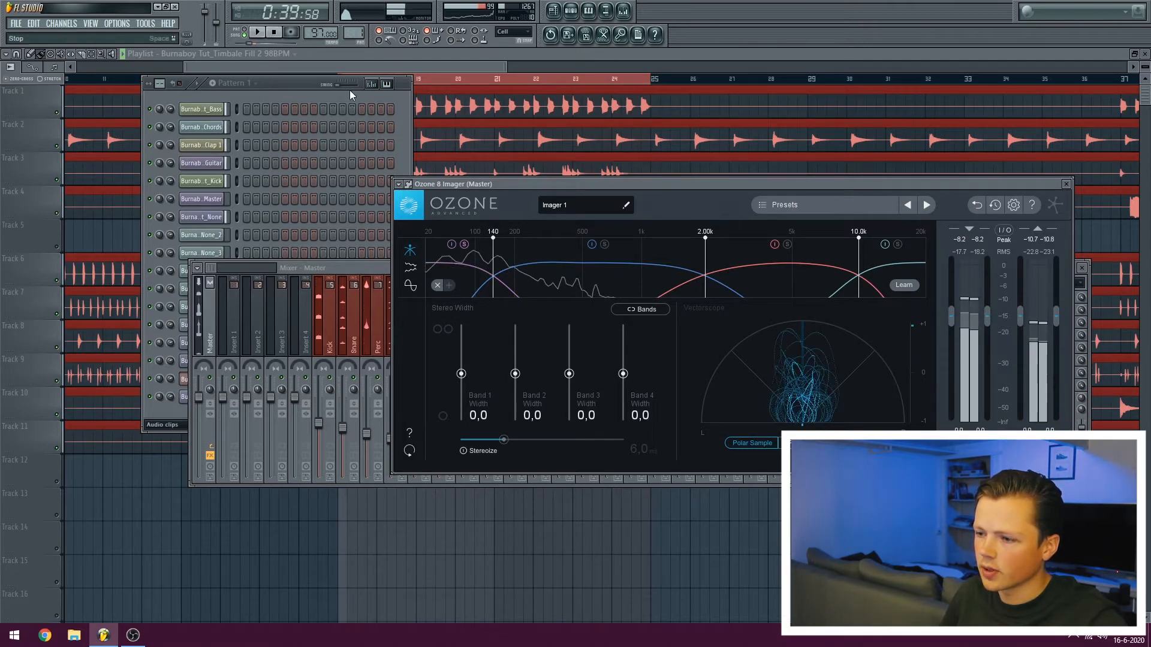
left_click_drag(461, 374, 463, 421)
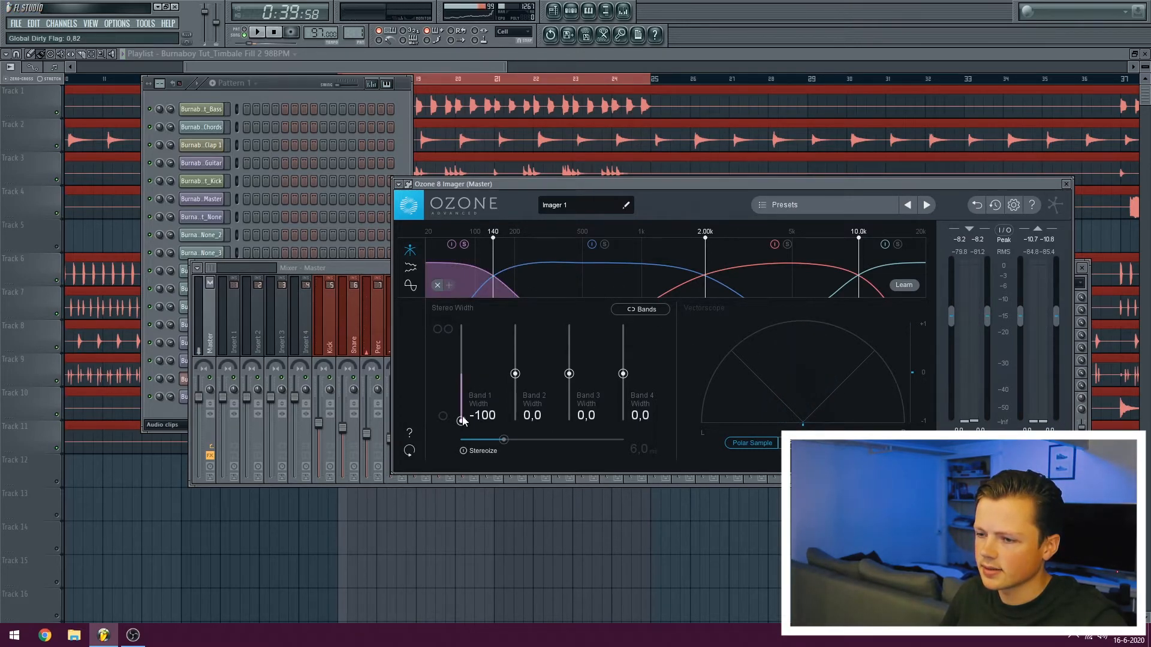
- Reset the open windows to the playlist and mixer, start loop playback and reopen Ozone 8 Imager from the Master channel
left_click(256, 33)
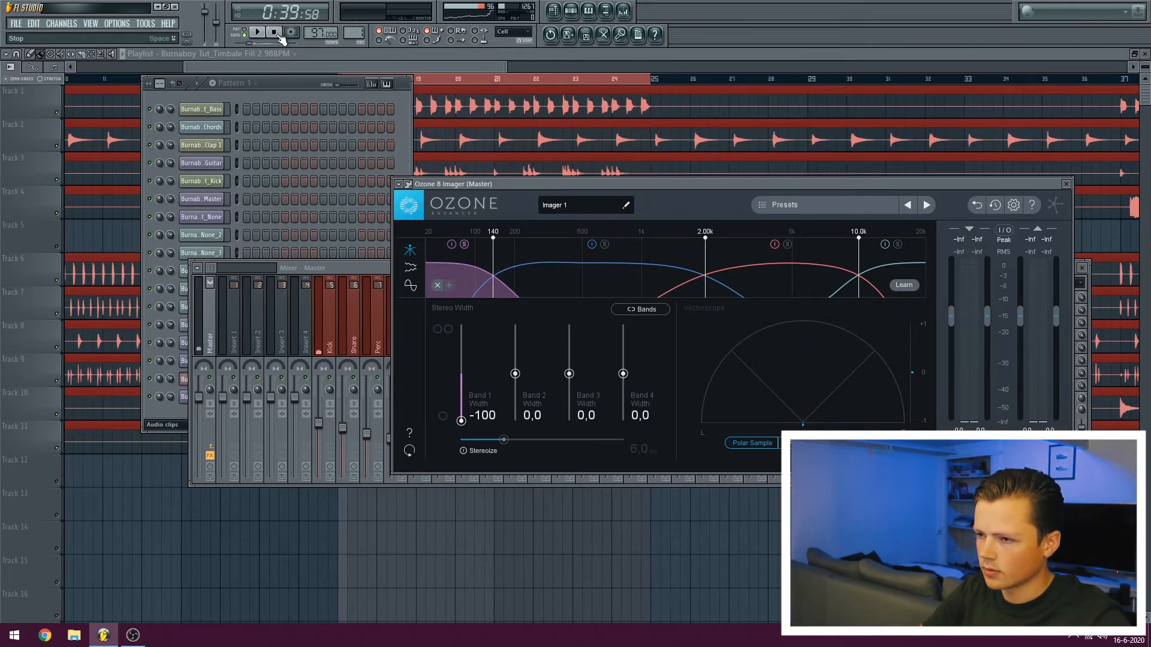
key("F11")
key("F12")
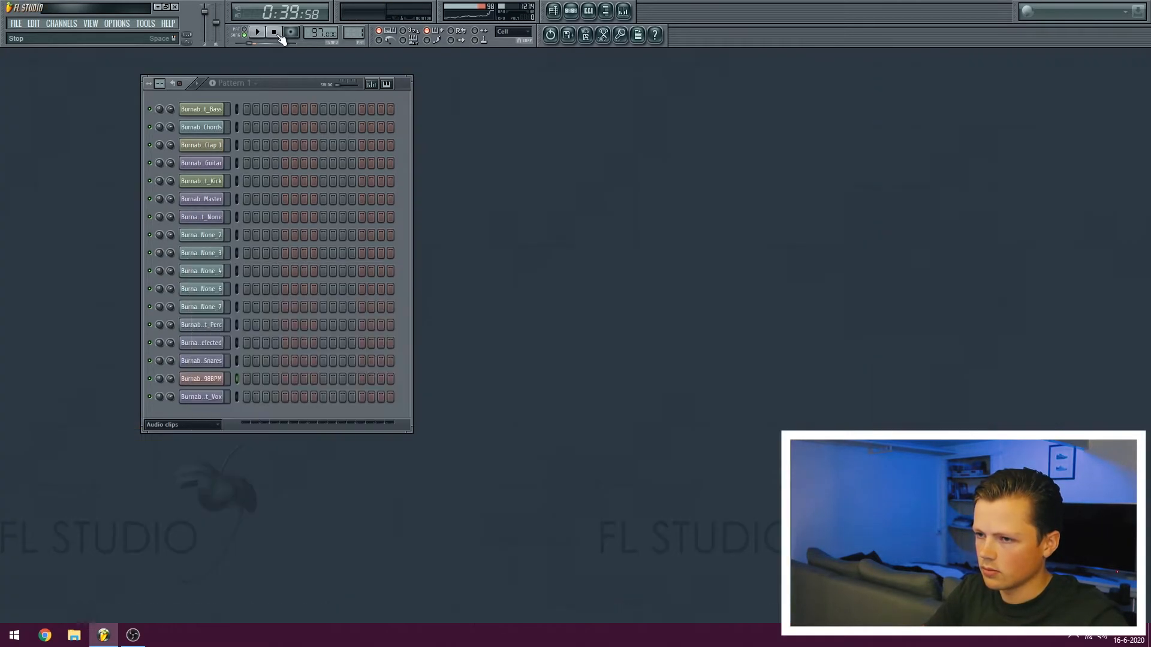
left_click(552, 11)
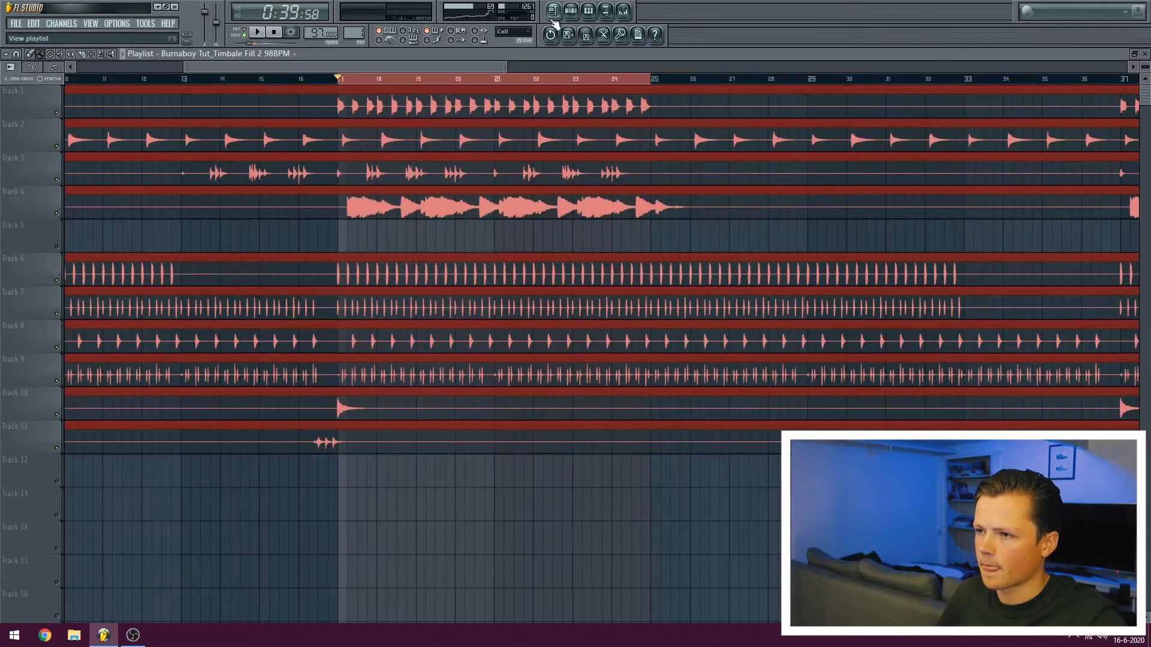
key("space")
left_click(625, 13)
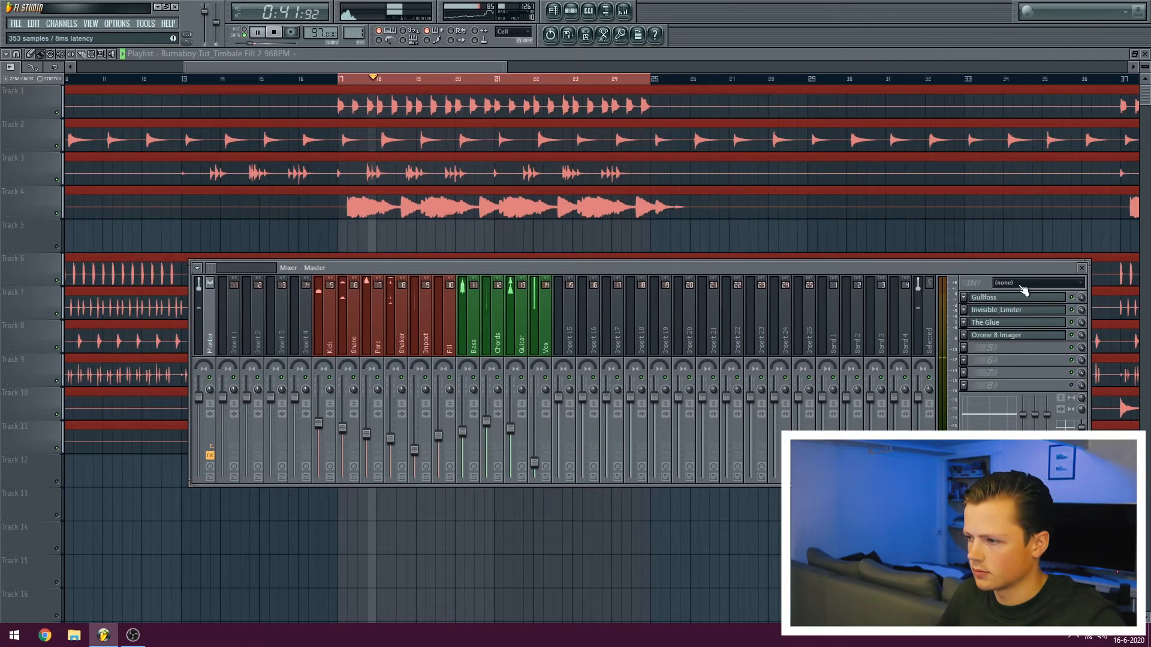
left_click(1013, 335)
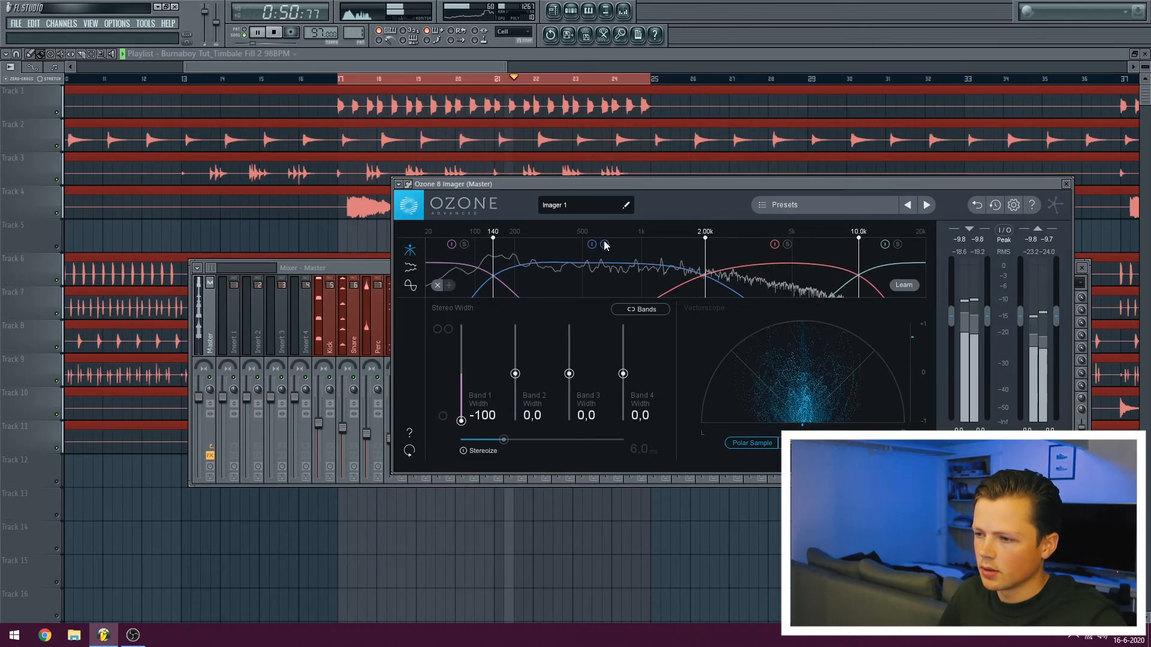
- Set the Imager widths to 30.4 for Band 2, 48.1 for Band 3 and 62.0 for Band 4, auditioning bands in solo, and stop playback
left_click_drag(515, 373, 516, 360)
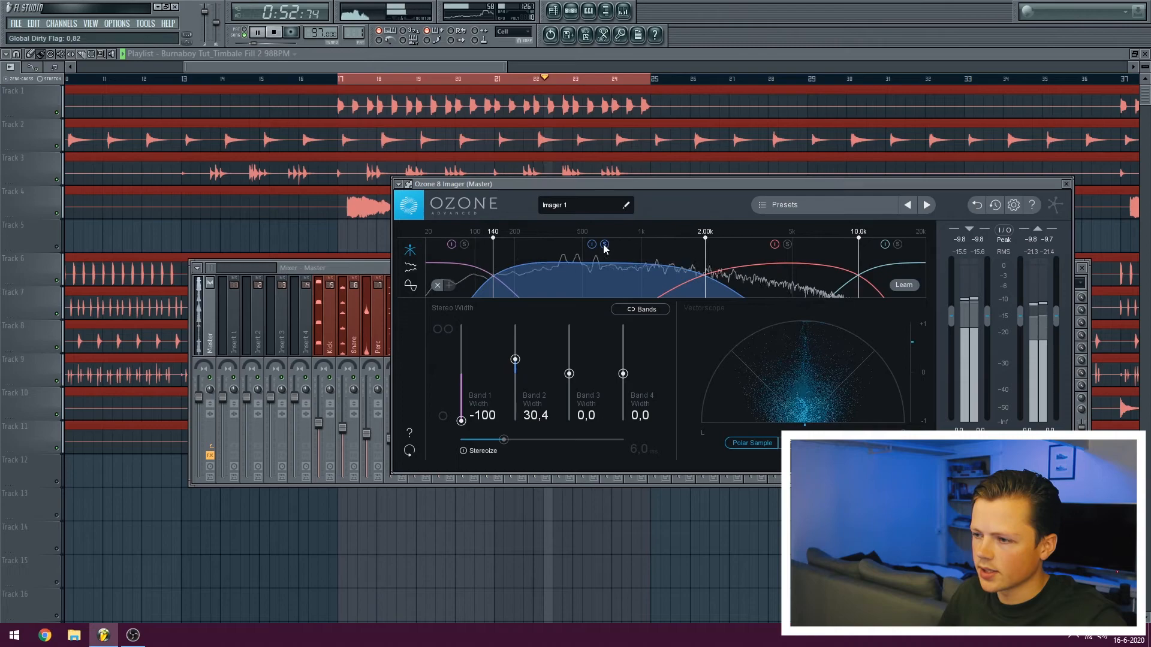
left_click(787, 244)
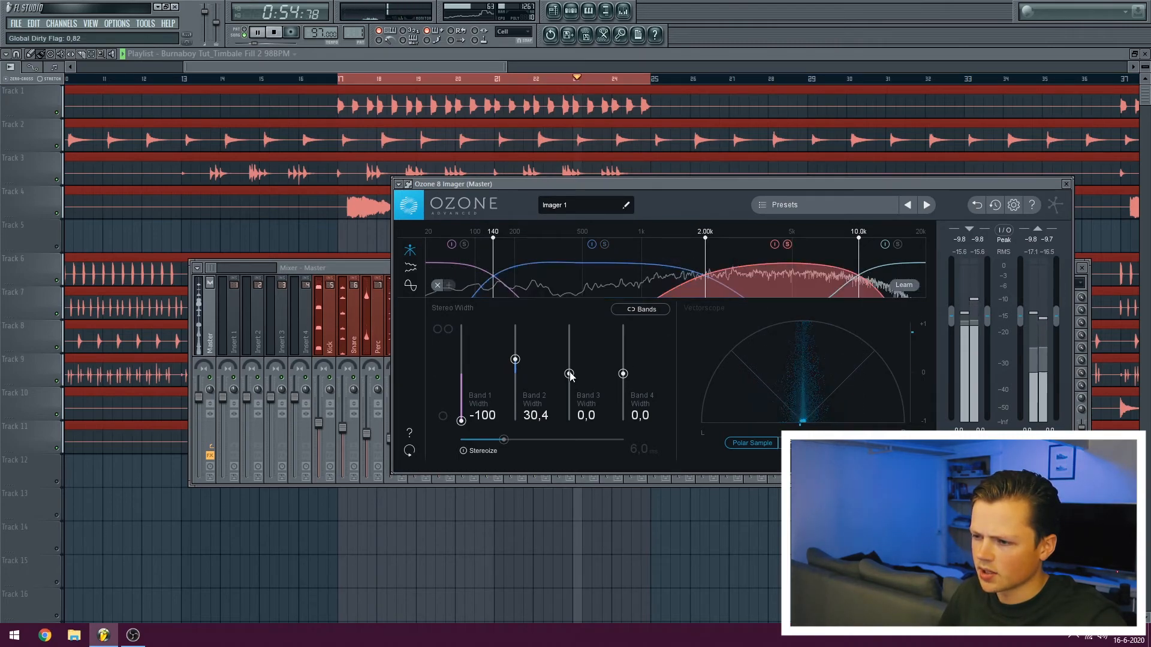
left_click_drag(569, 374, 570, 351)
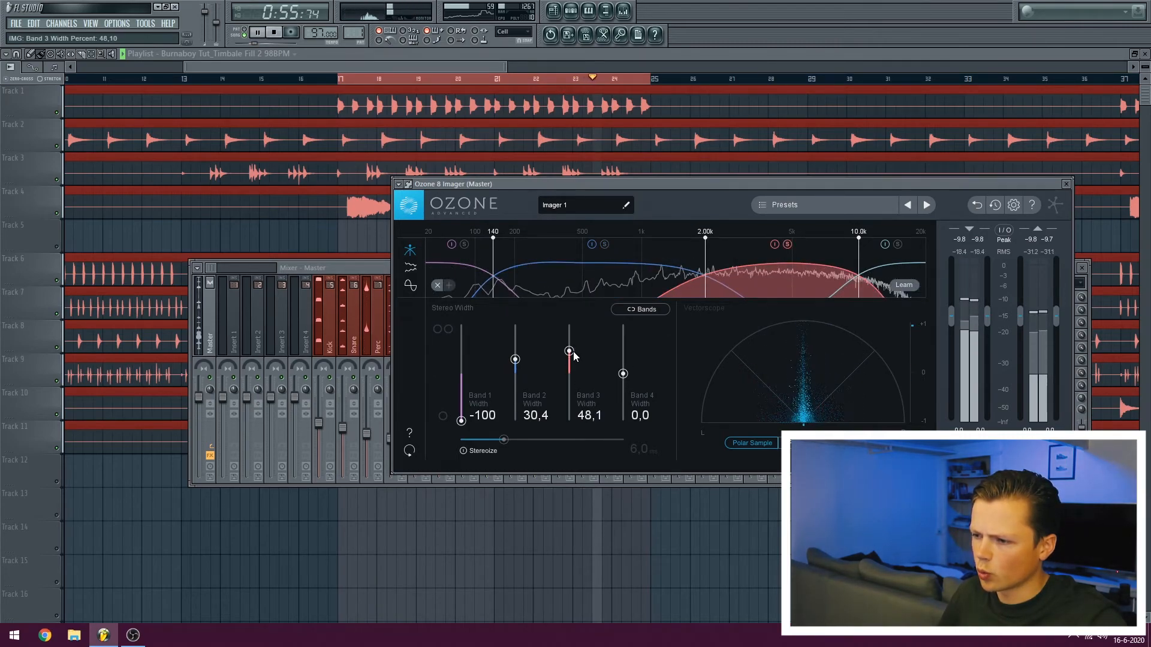
left_click(788, 244)
left_click(898, 245)
left_click_drag(623, 374, 623, 344)
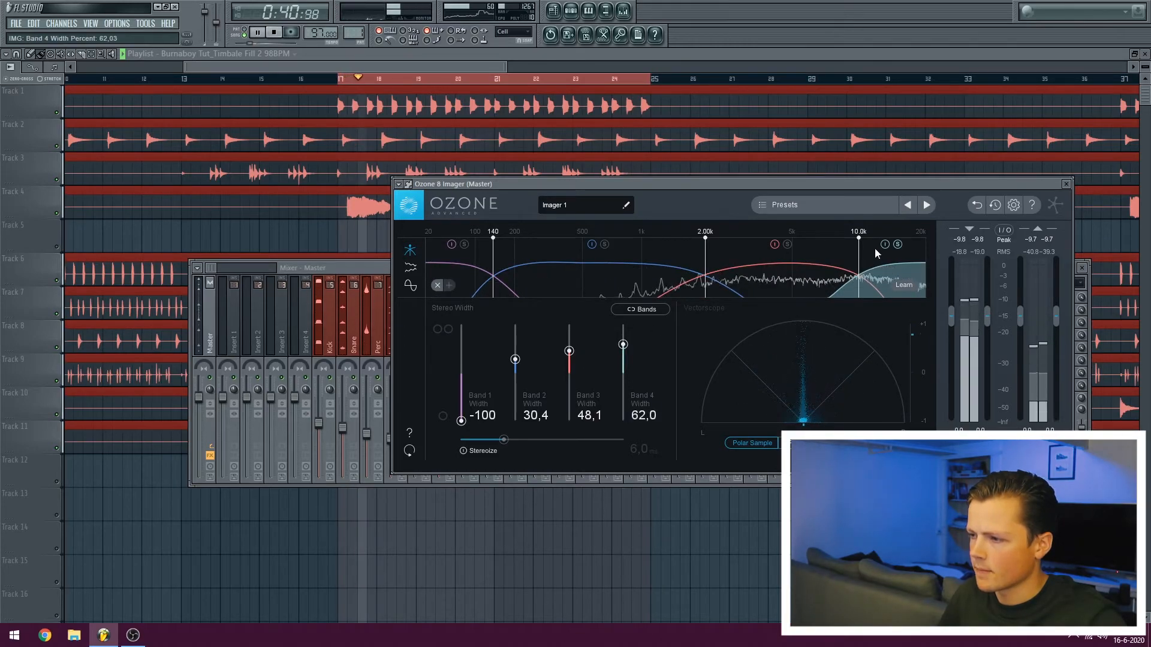
left_click(898, 245)
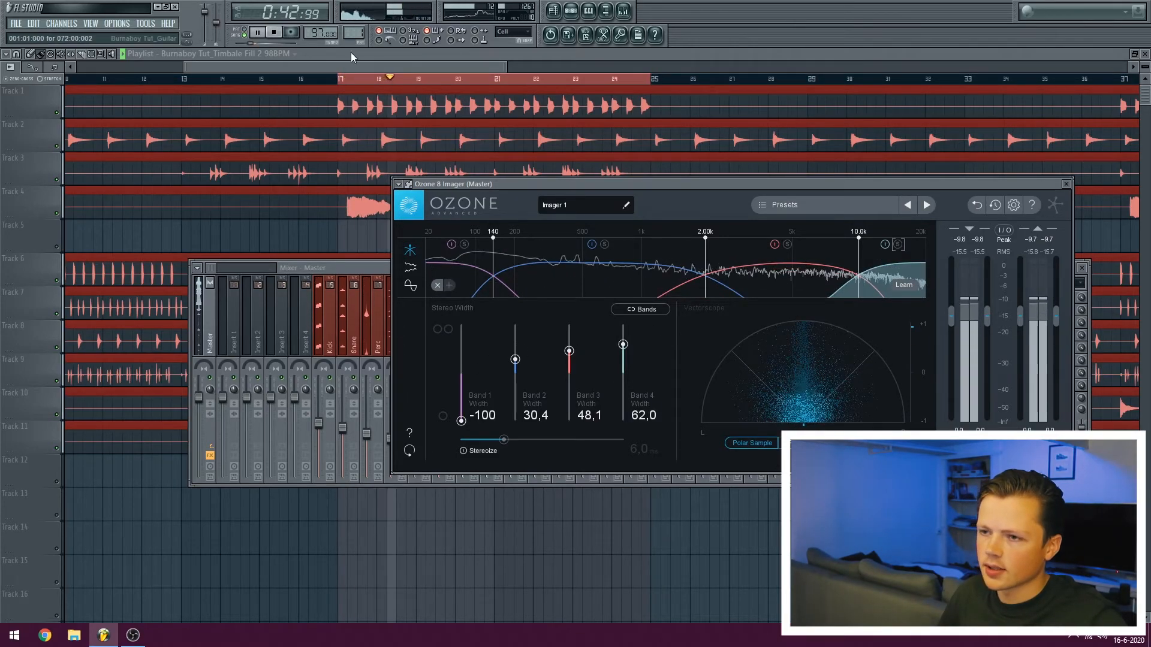
key("space")
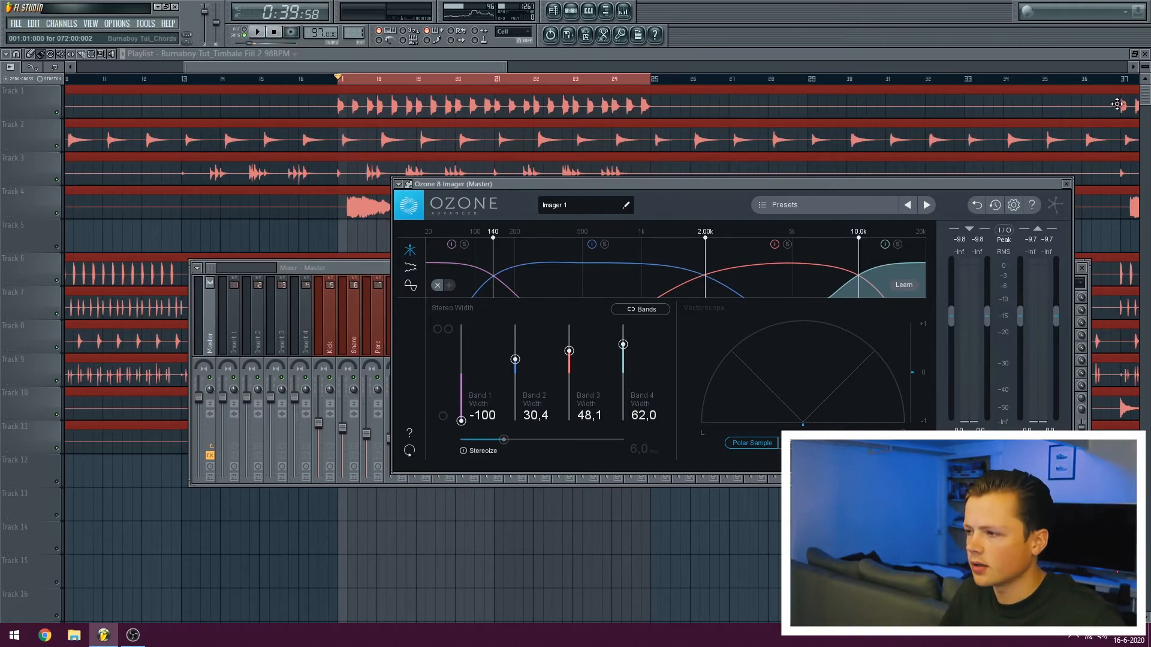
- Close the Imager window and load Ozone 8 Exciter into the Master channel's fifth effect slot
left_click(1066, 184)
left_click(967, 349)
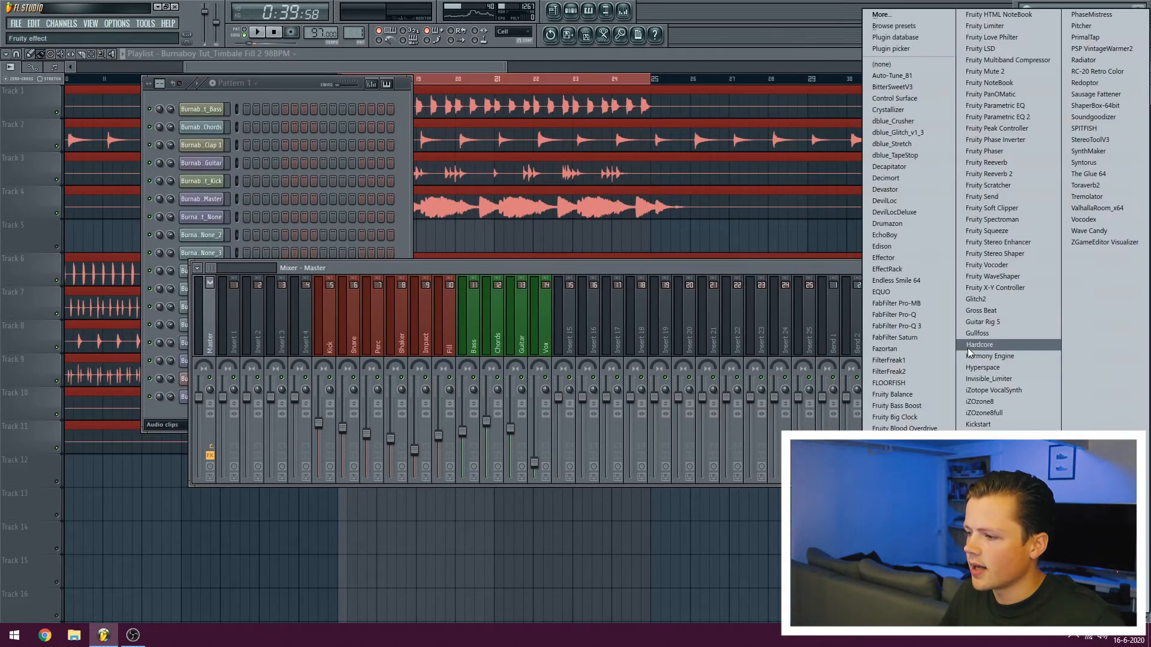
left_click(992, 531)
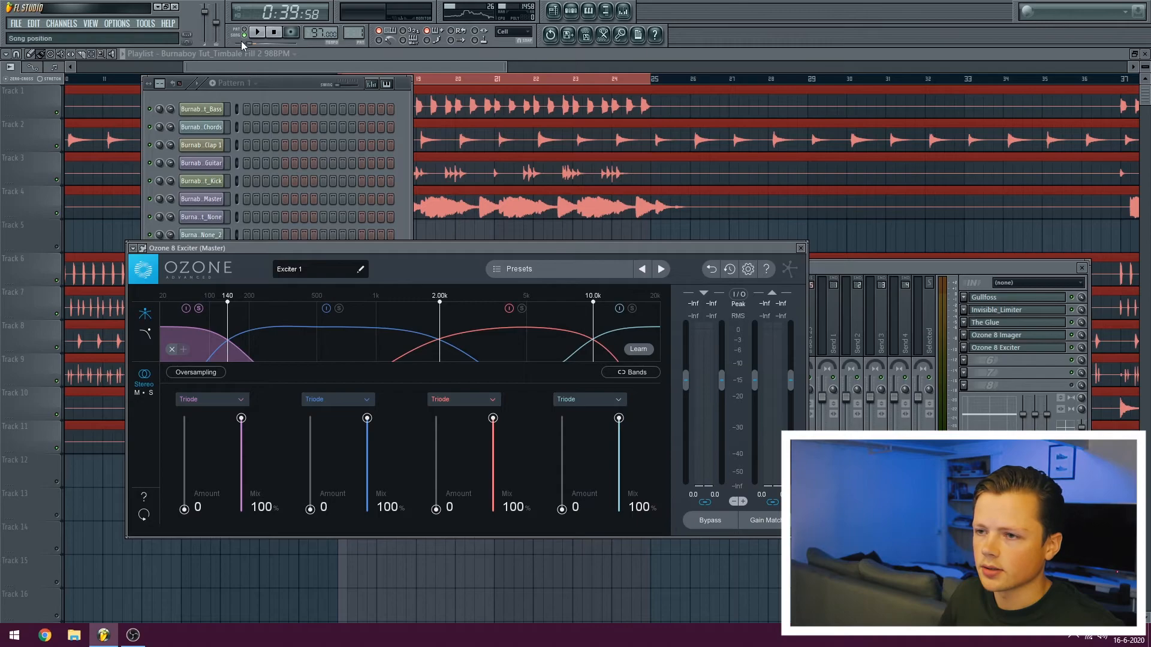
- During loop playback, set the Exciter amounts to 5.7, 2.5, 2.7 and 2.6 for Bands 1 to 4 and close the plugin window
key("space")
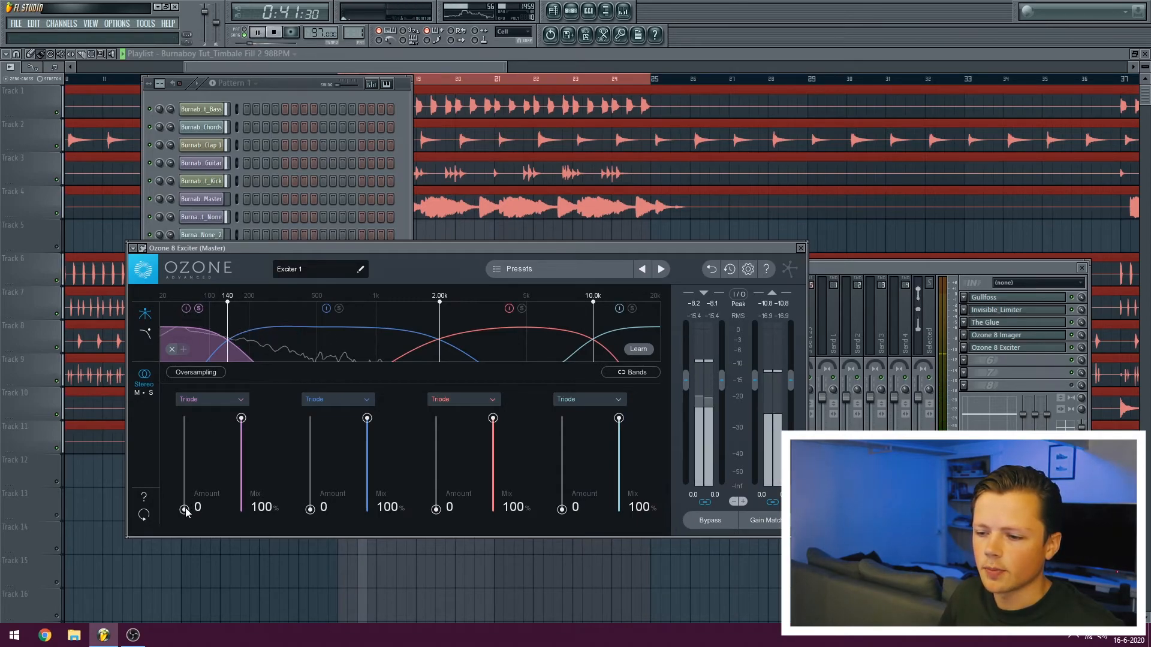
left_click_drag(184, 509, 183, 375)
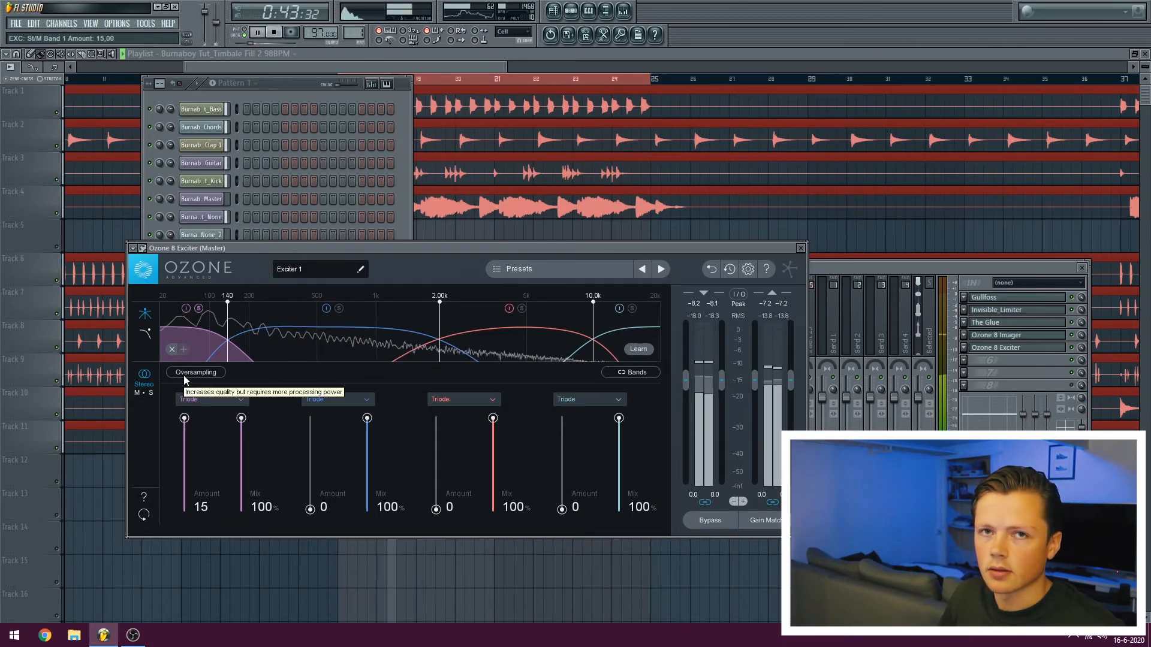
left_click_drag(184, 418, 184, 474)
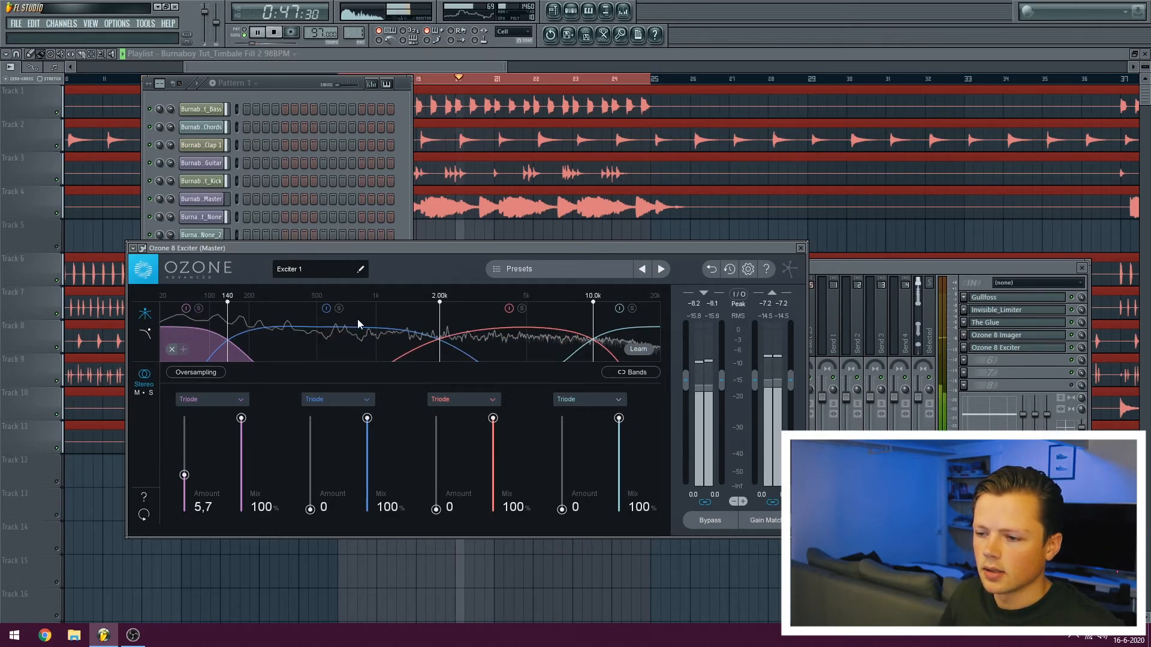
left_click_drag(310, 510, 313, 495)
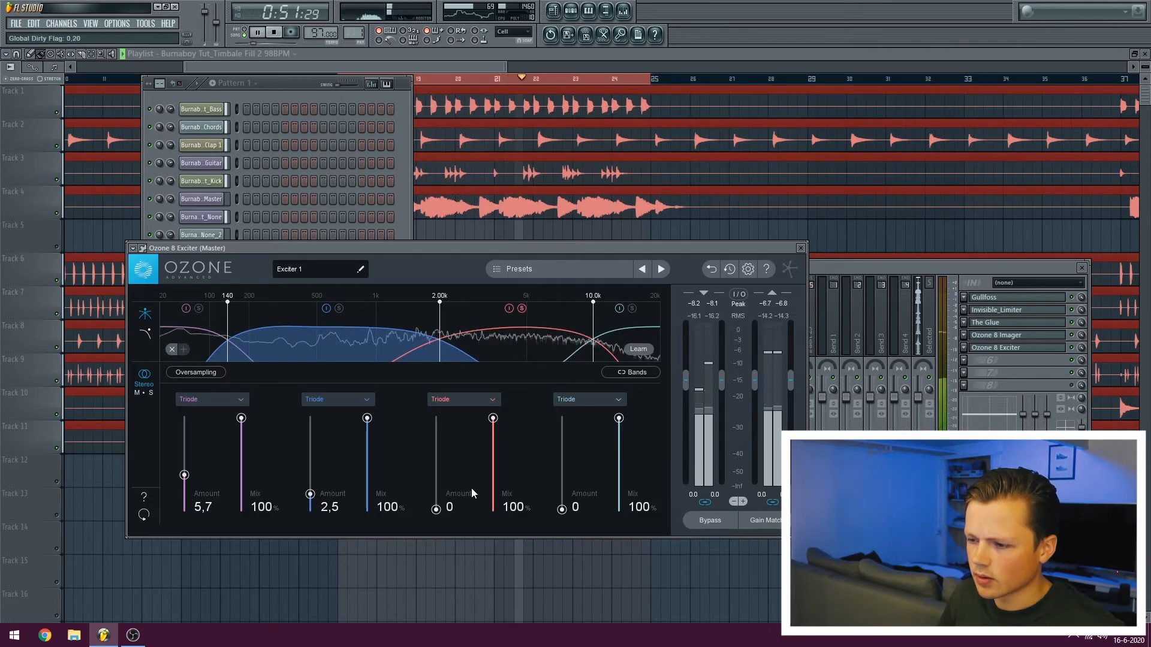
left_click_drag(436, 510, 436, 492)
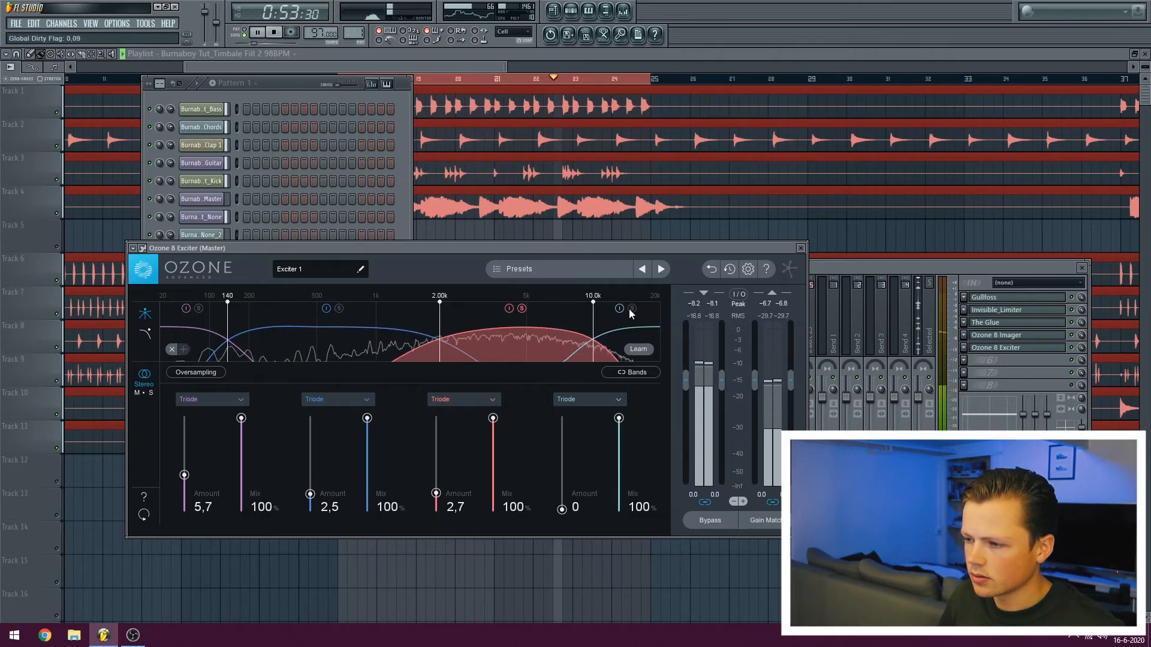
left_click_drag(562, 509, 564, 494)
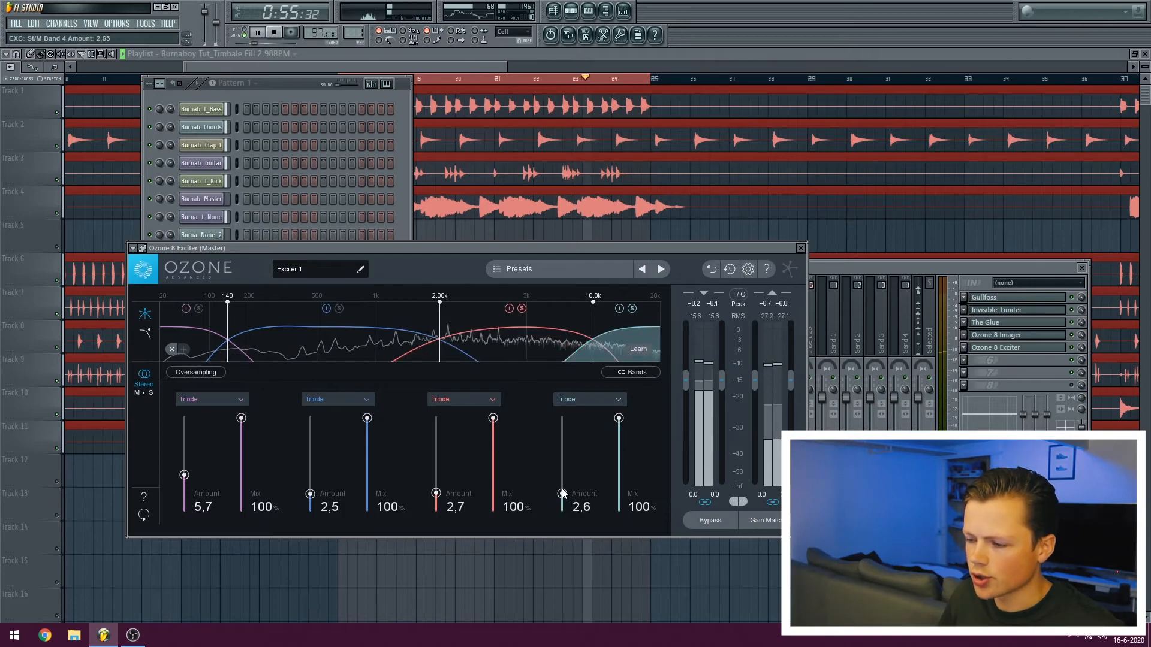
left_click(801, 248)
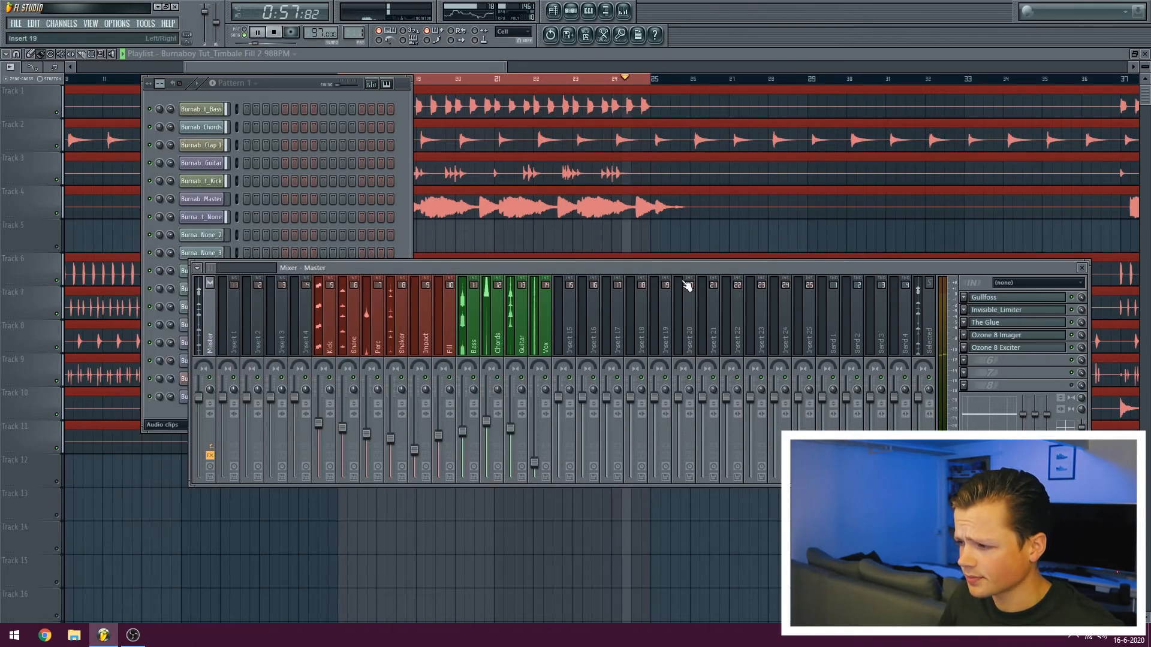
- Play the loop briefly and check the Master channel's peak level in the mixer
left_click(1030, 349)
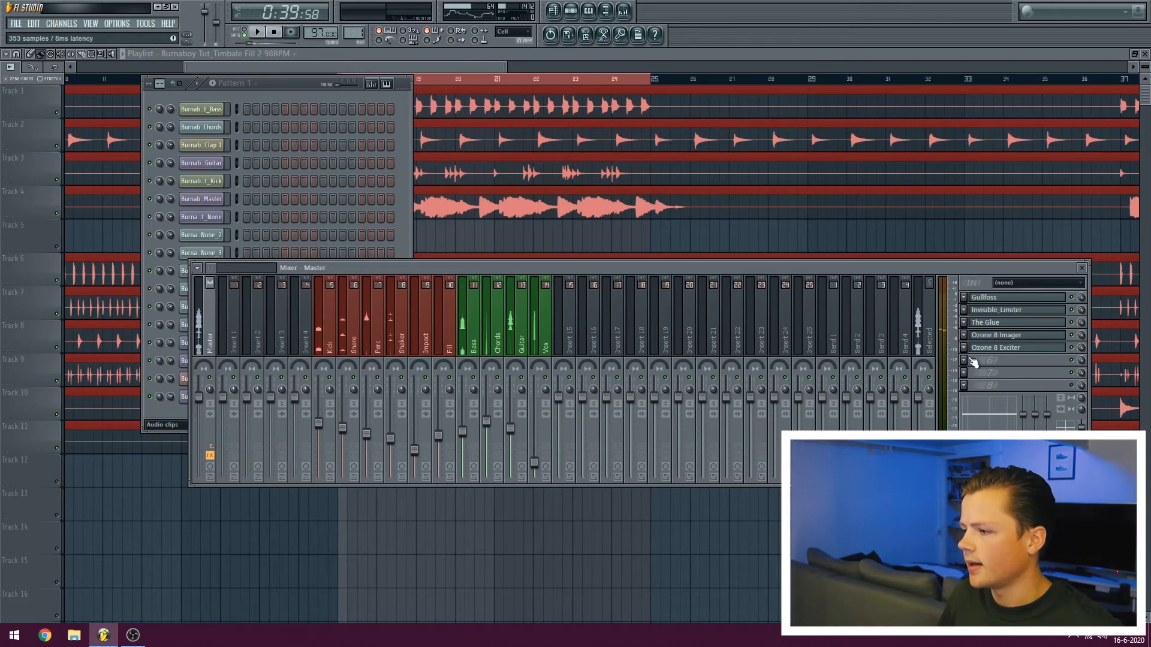
left_click(965, 361)
left_click(794, 268)
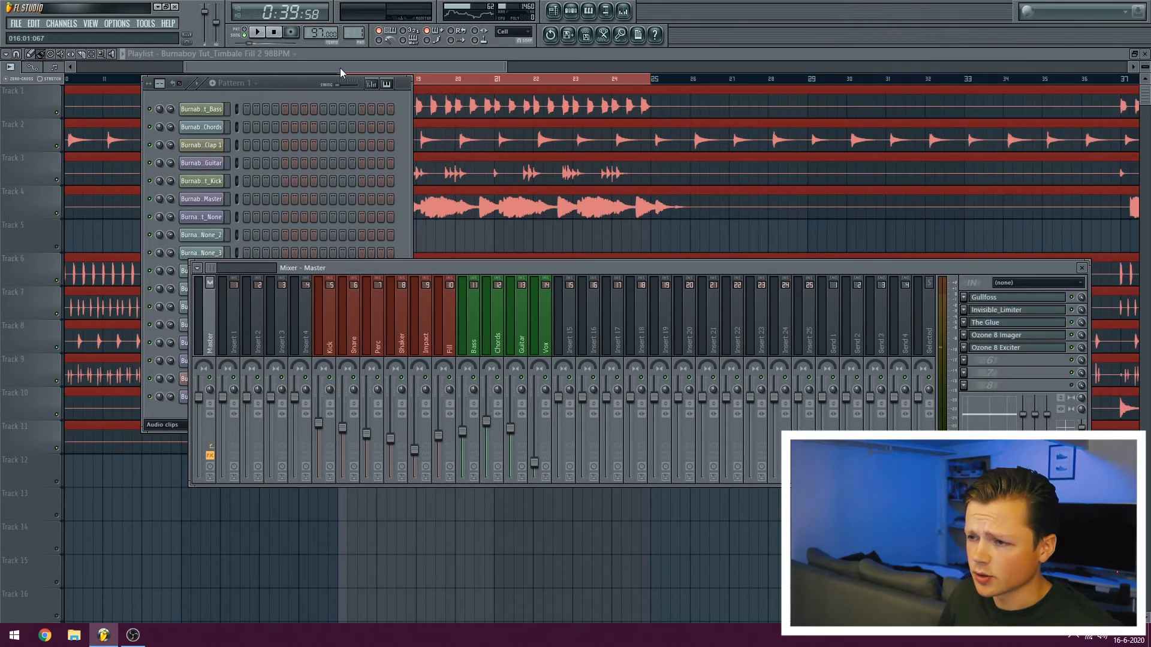
key("space")
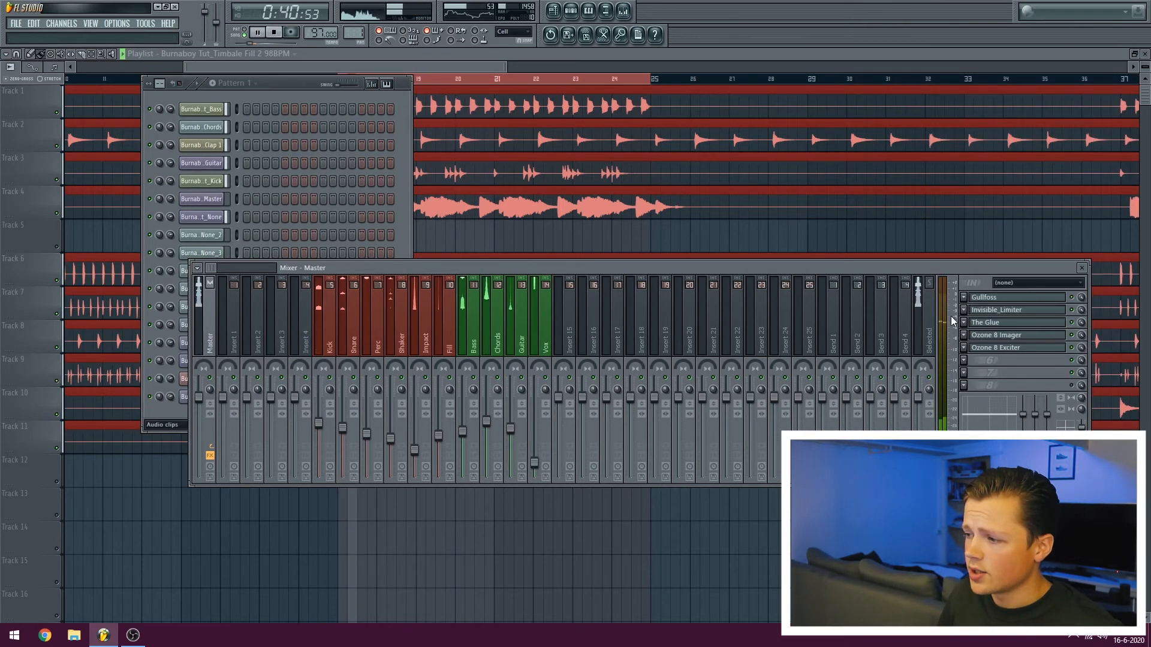
key("space")
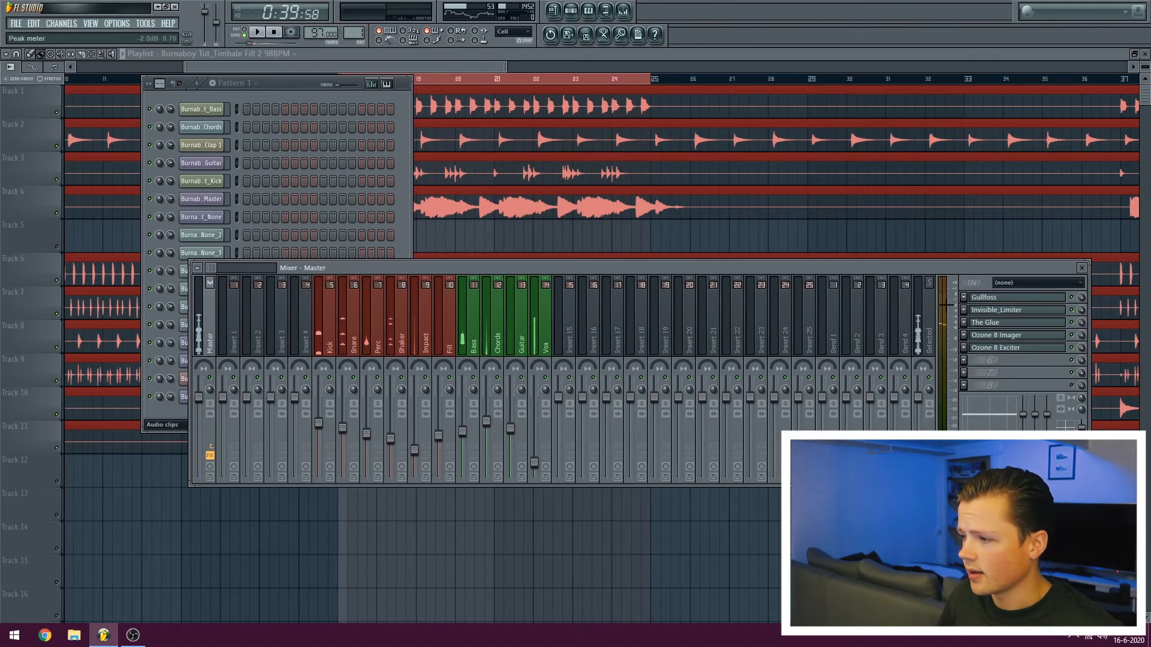
- Load Ozone 8 Maximizer into the Master channel's sixth effect slot and learn its threshold from the playing loop with a -14.0 LUFS target
left_click(970, 372)
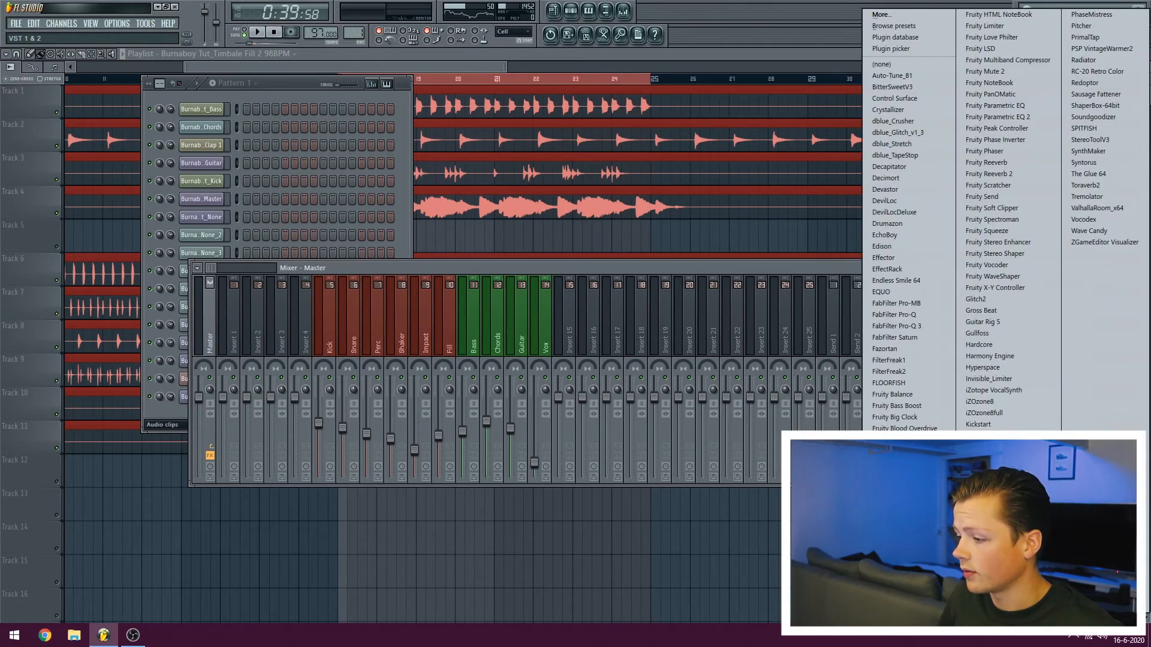
left_click(994, 528)
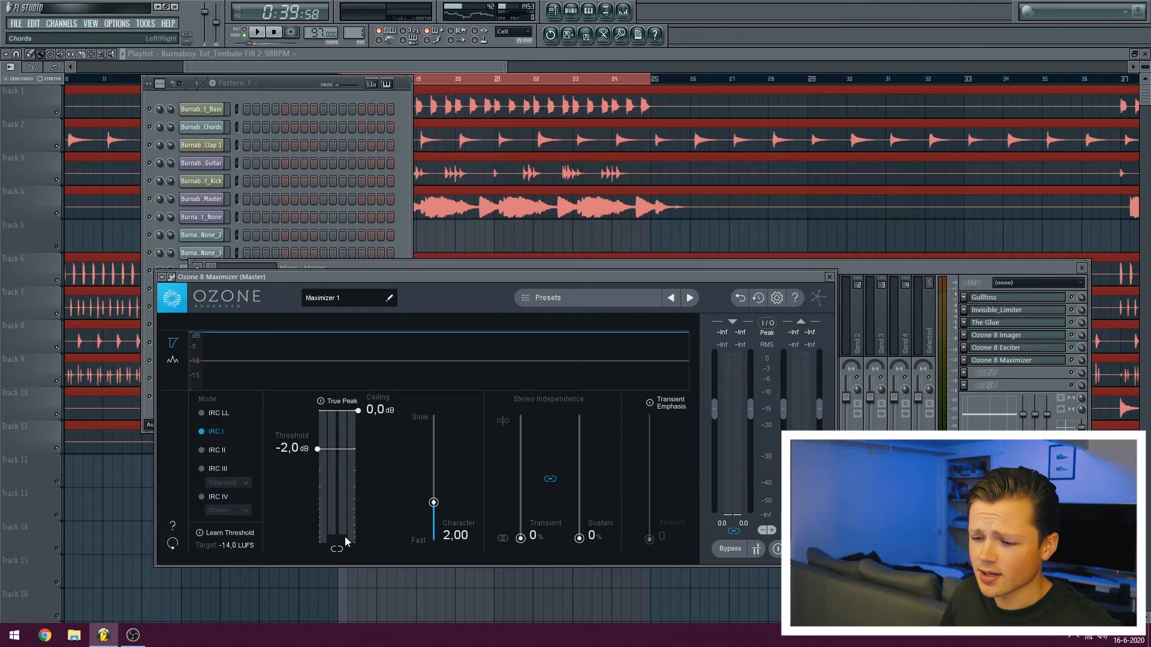
left_click(200, 533)
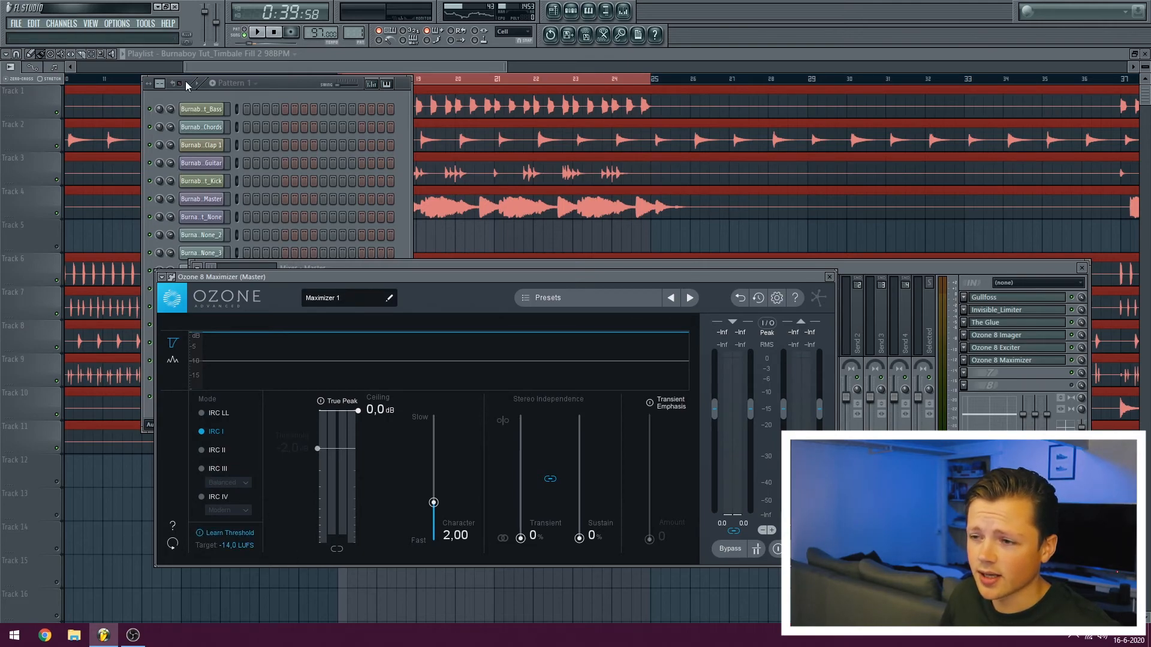
left_click(257, 32)
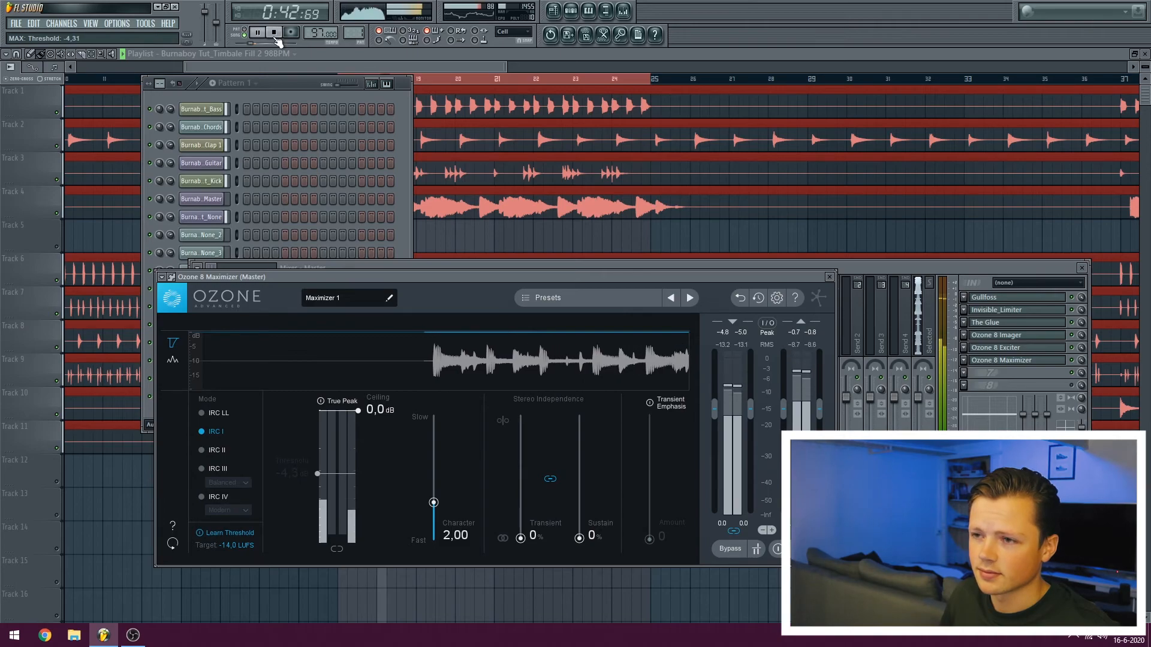
left_click(274, 33)
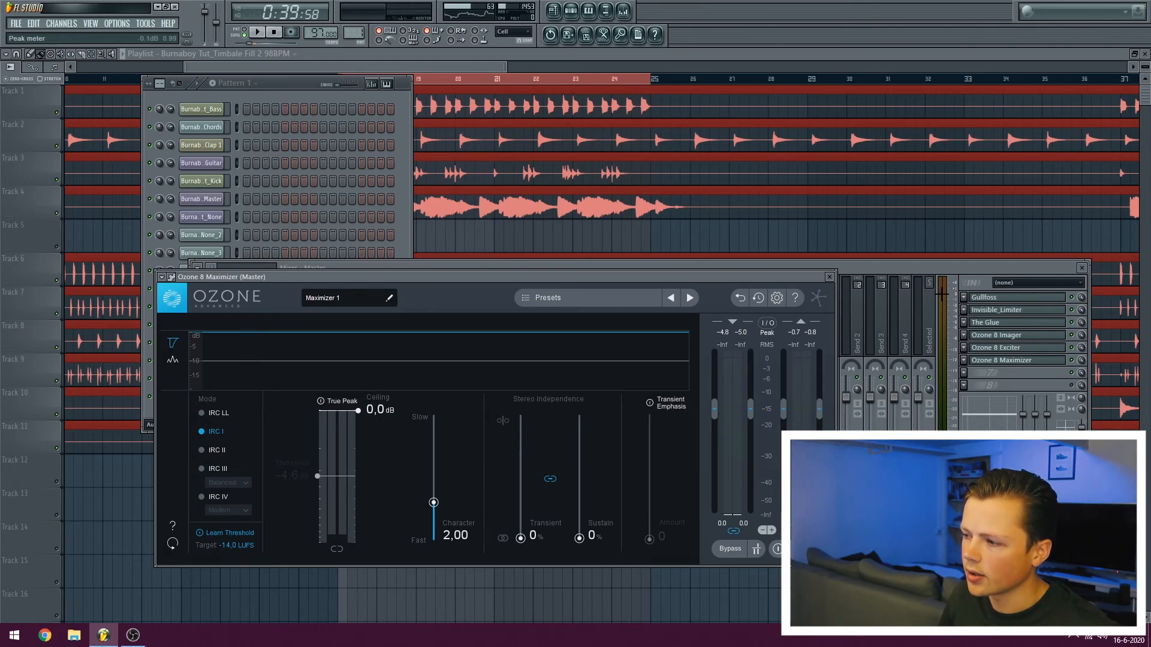
left_click(201, 534)
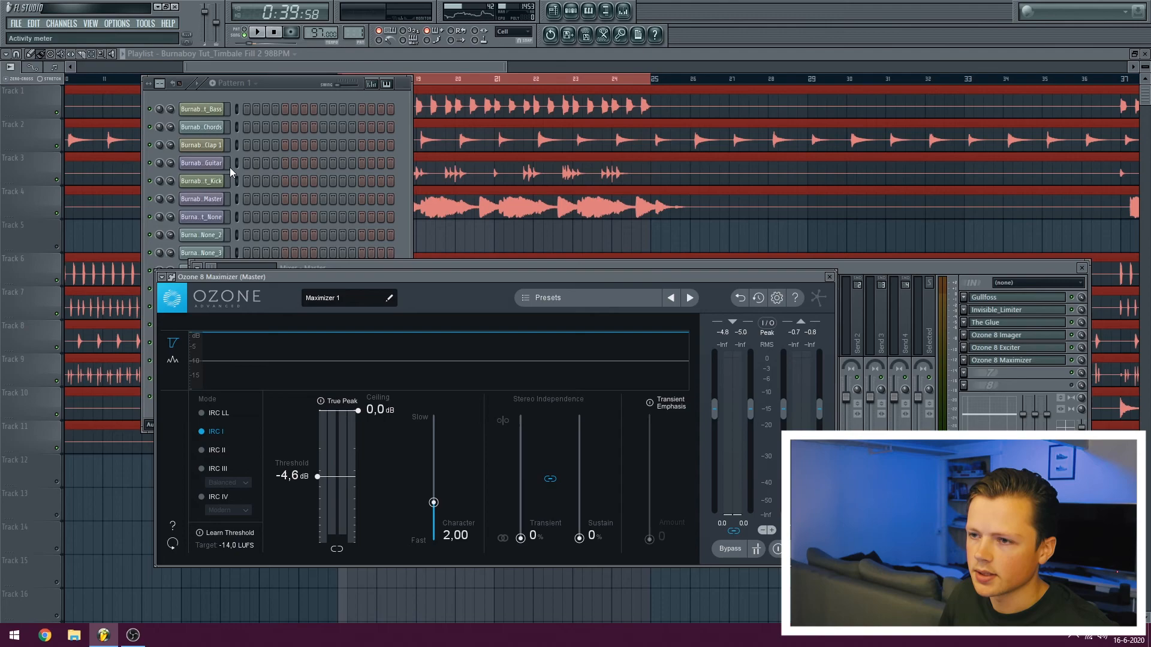
- Play the loop briefly to check the output level with the Maximizer active
left_click(258, 35)
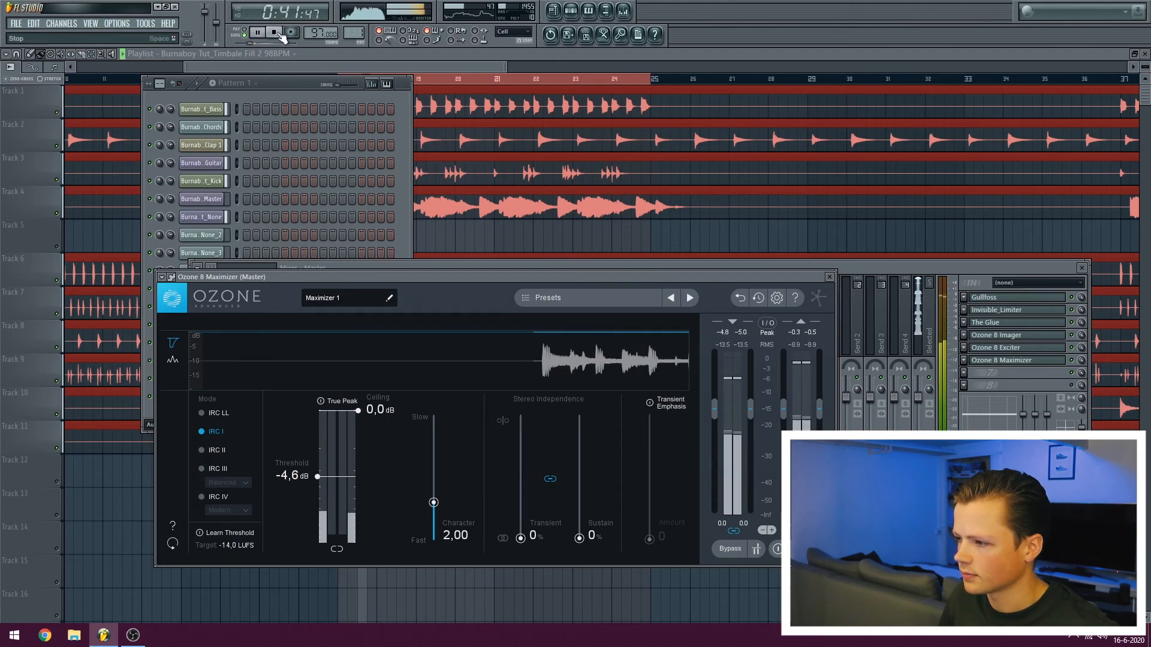
left_click(277, 34)
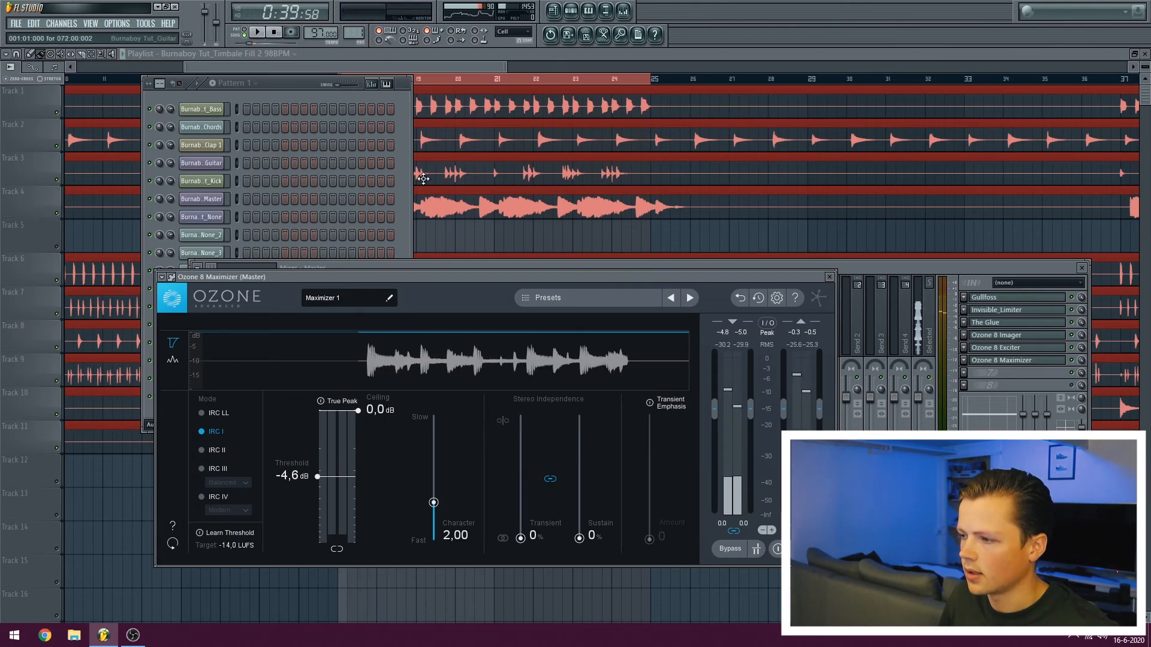
- Show the full arrangement in the playlist, clear the loop's time selection and place the playhead at about bar 21
left_click(538, 56)
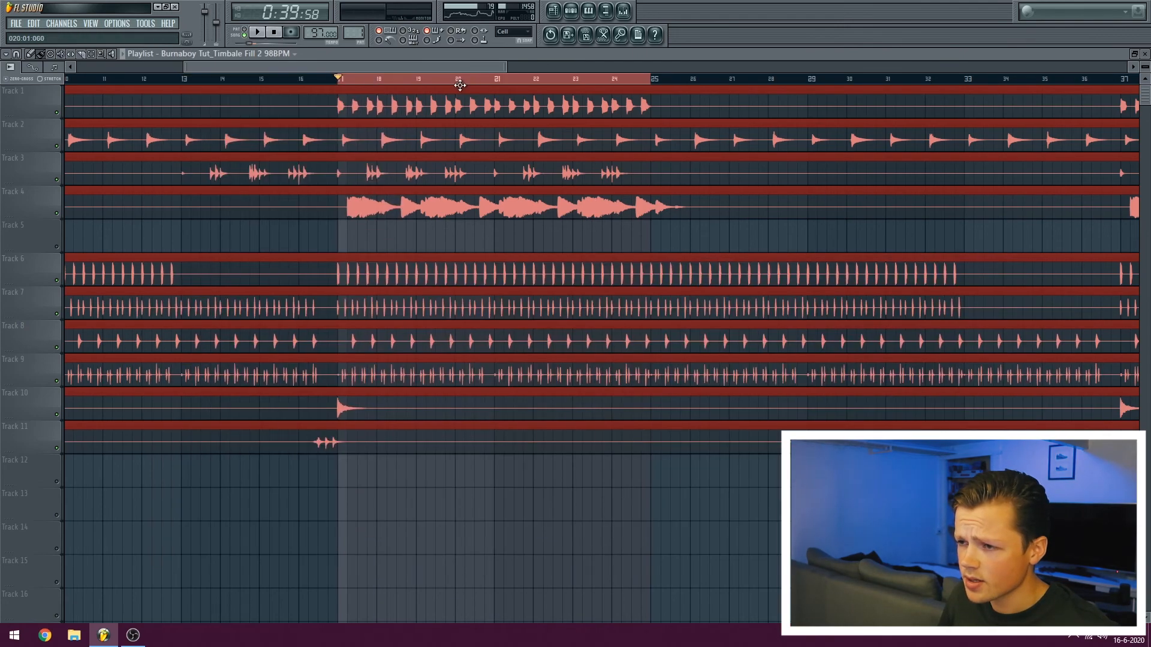
scroll(473, 83, "down", 6)
key("F9")
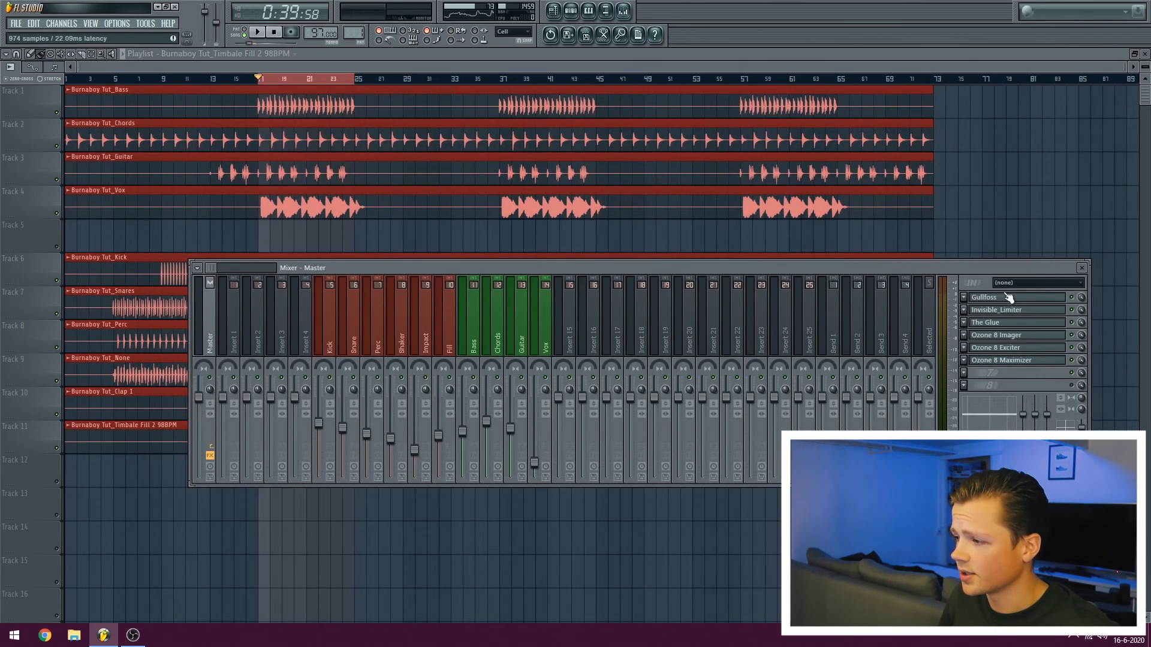
key("F9")
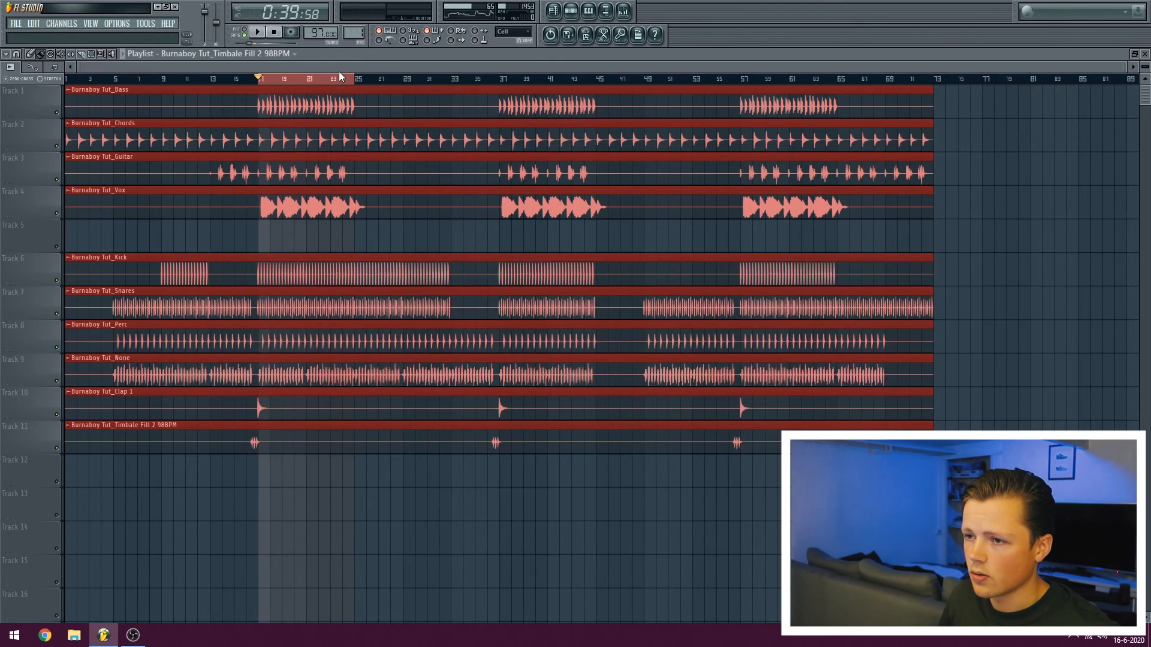
left_click(312, 79)
left_click(312, 80)
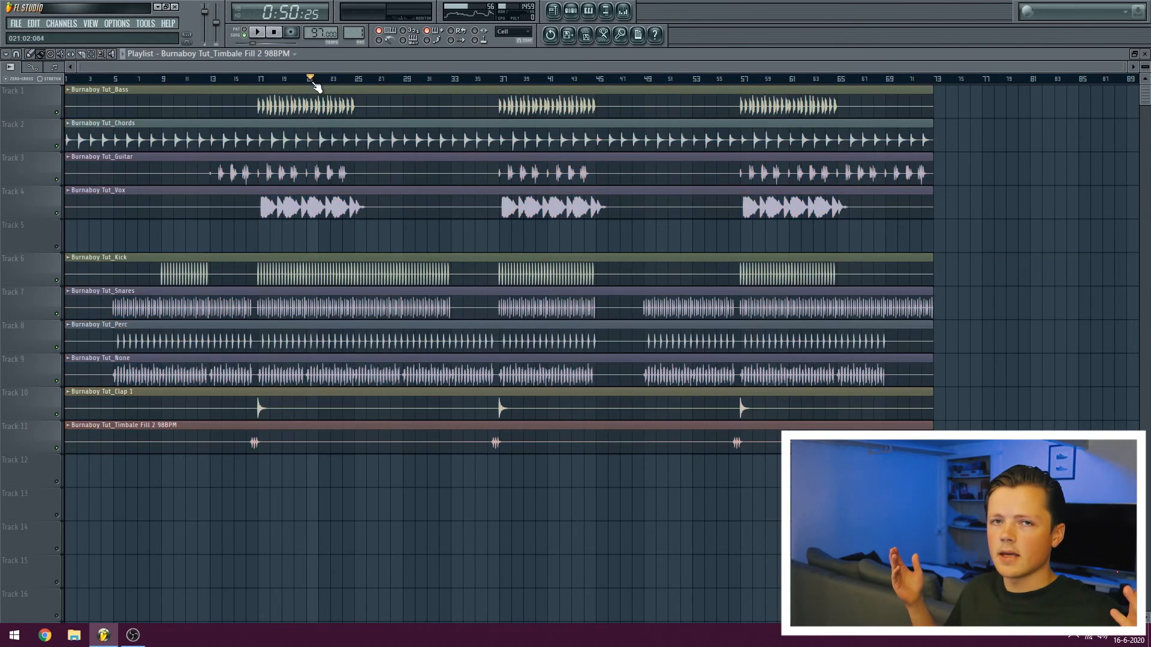